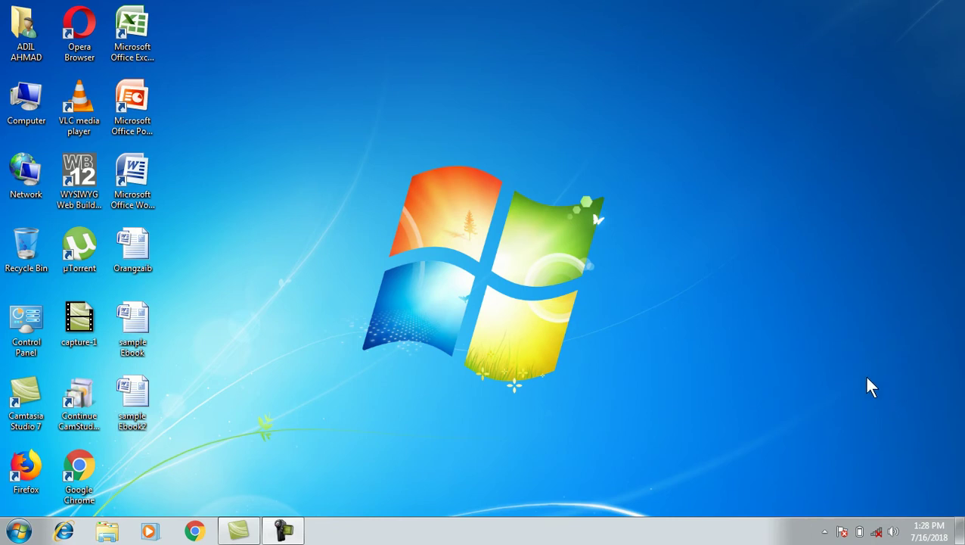
Refresh the desktop twice and toggle the screen recorder controls.
right_click(644, 124)
click(677, 165)
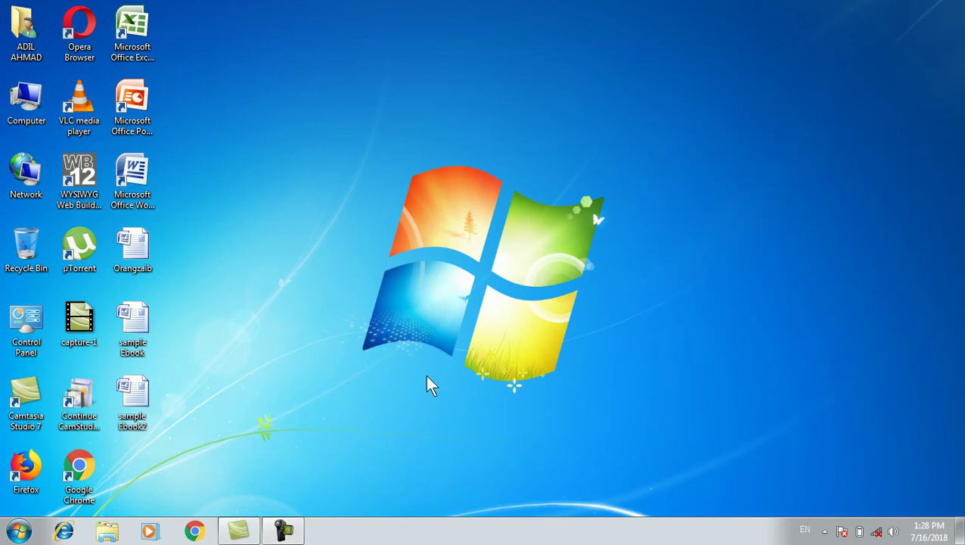
click(286, 532)
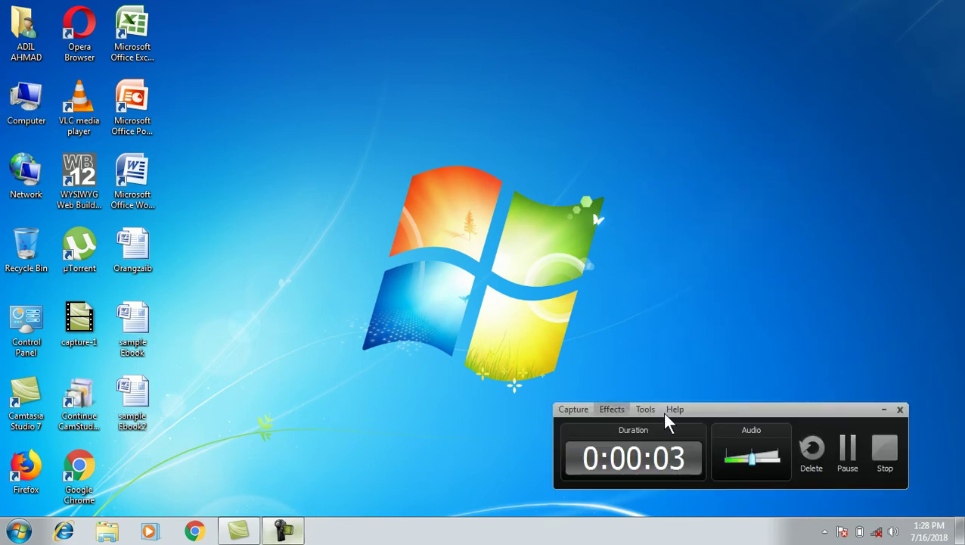
click(884, 411)
right_click(696, 103)
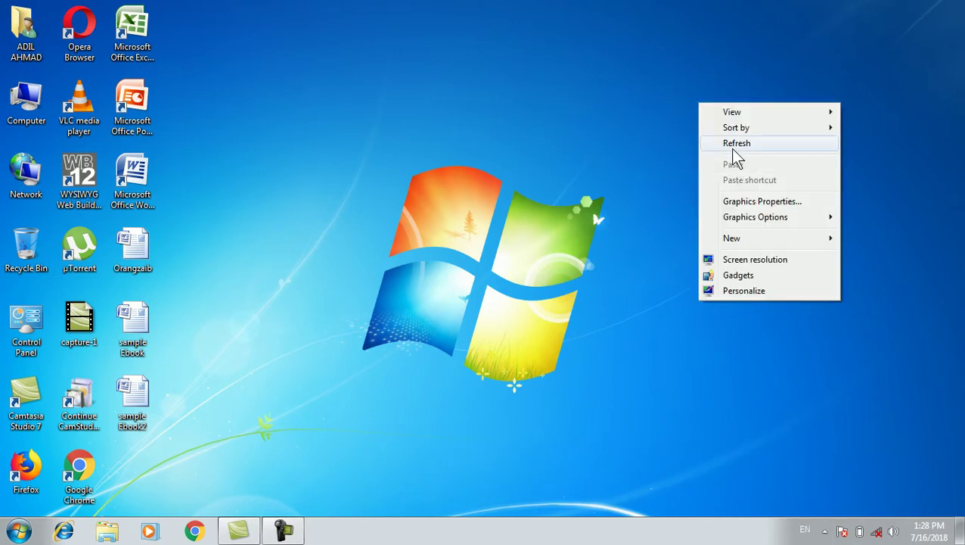
click(735, 143)
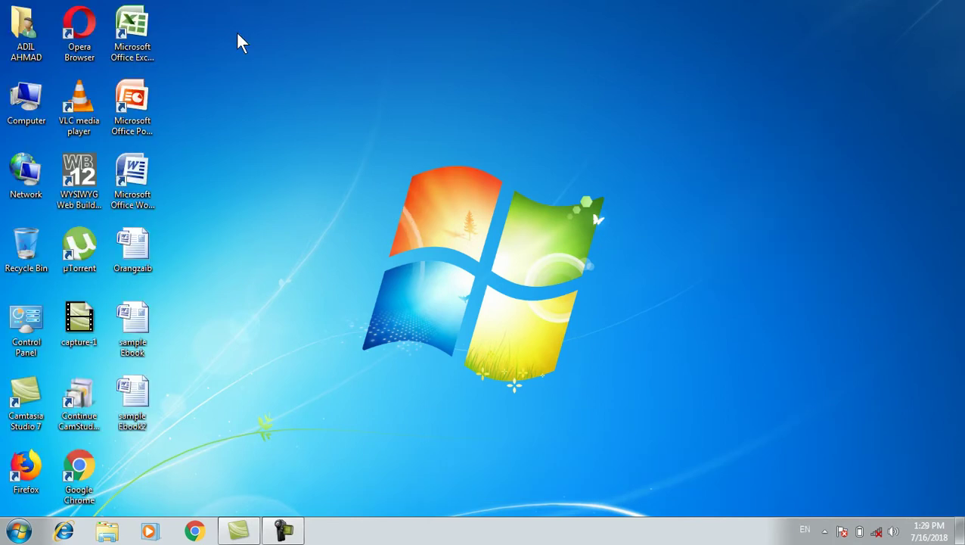
Launch Excel 2007 by searching 'excel' from the Start menu.
key(super)
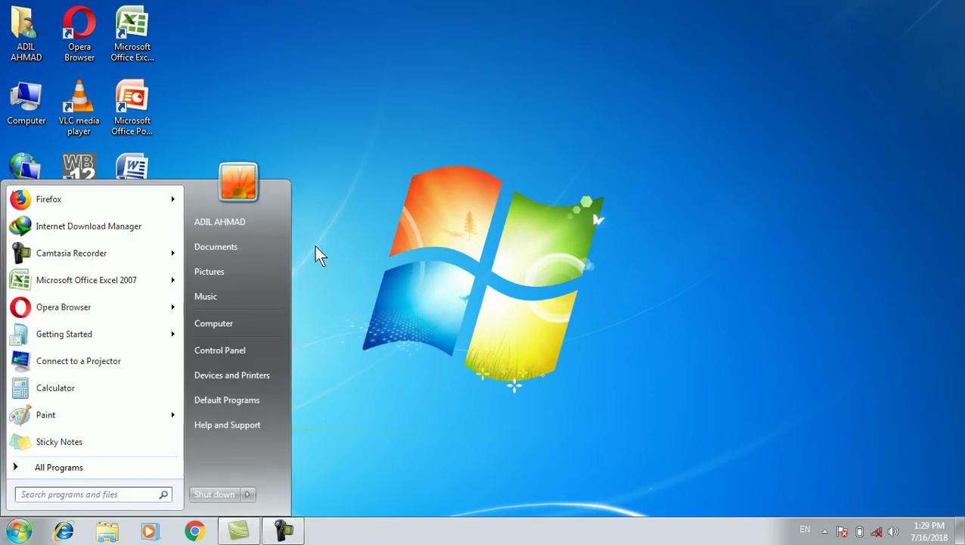
text(excel)
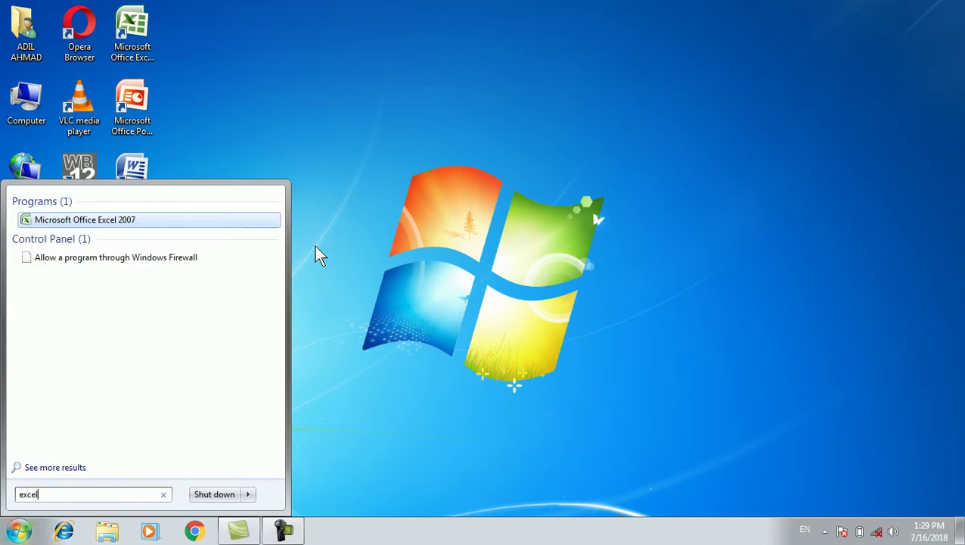
key(Return)
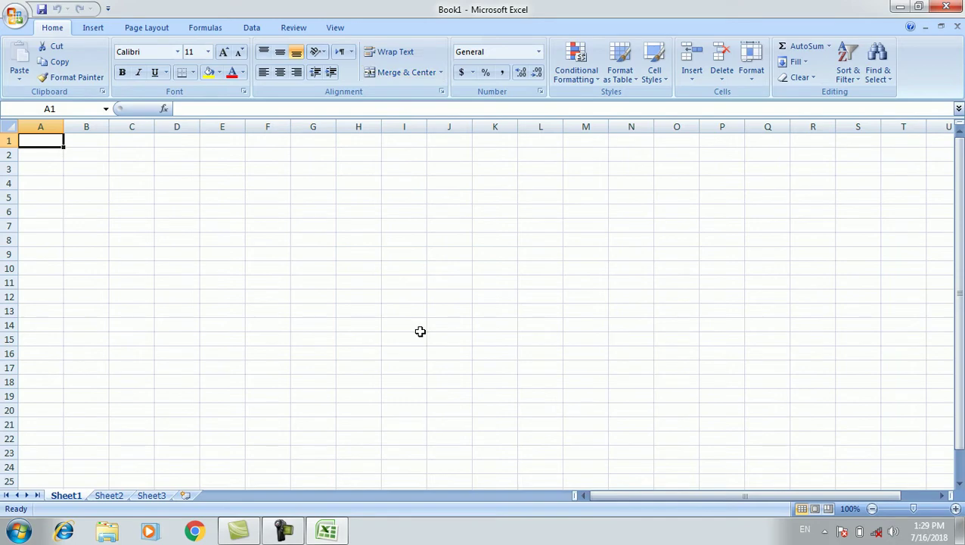
Close Book1, start the On-Screen Keyboard (osk) minimized, and show recent documents.
key(ctrl+w)
key(super)
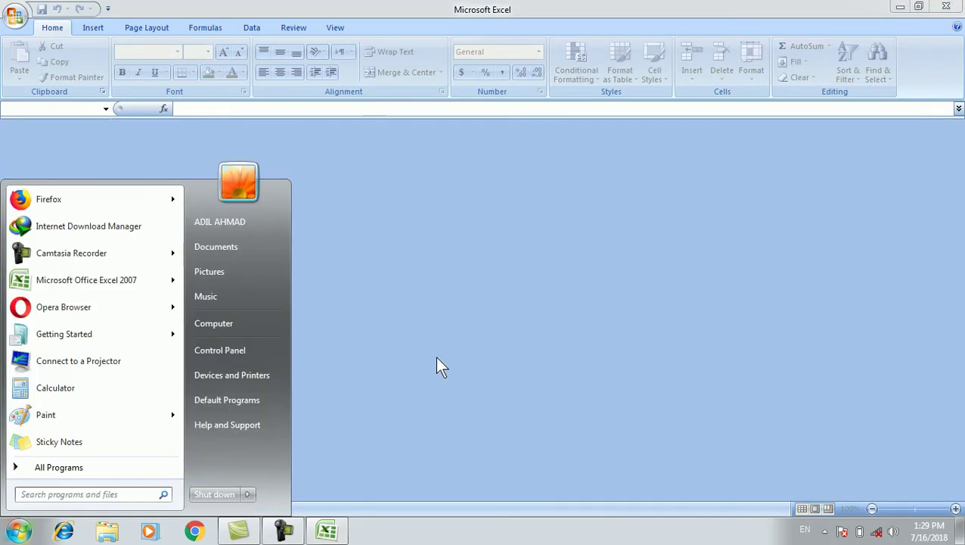
text(osk)
key(Return)
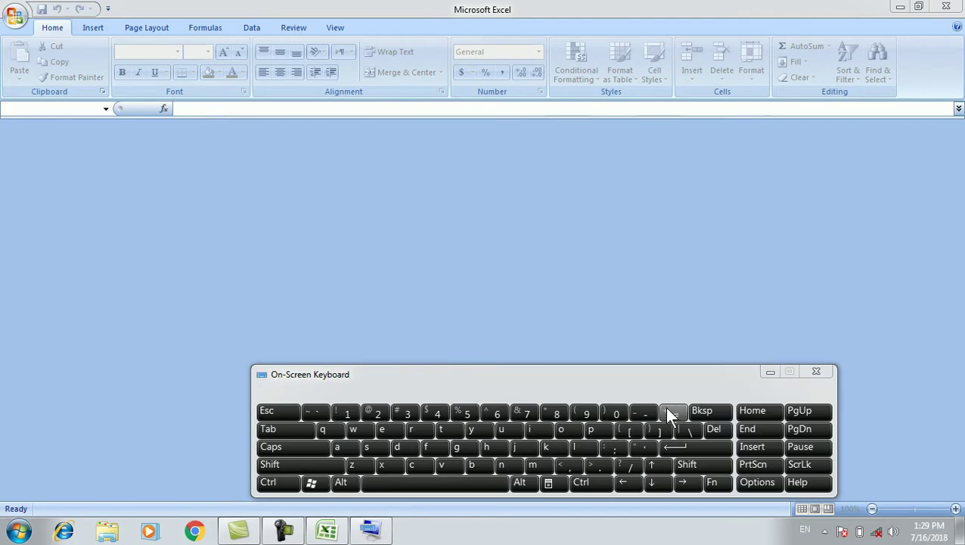
click(767, 370)
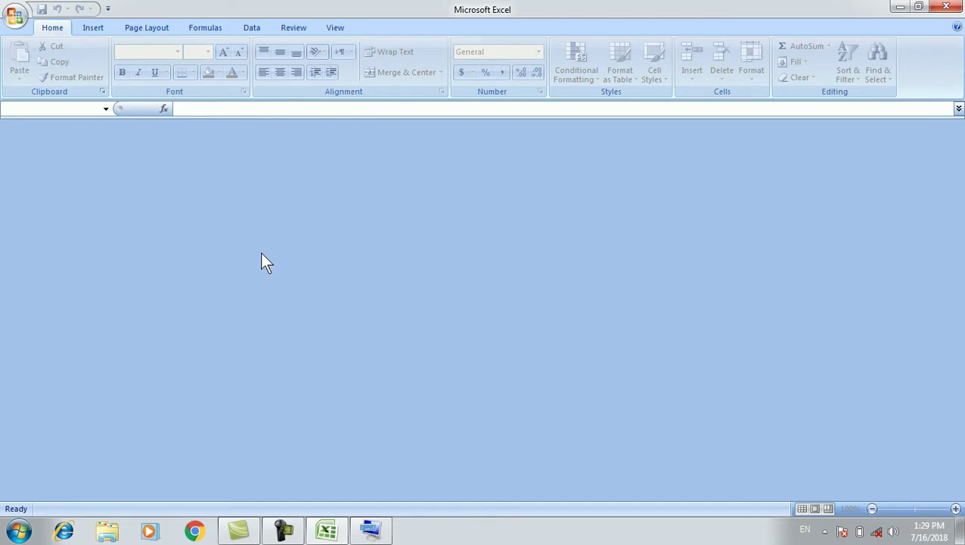
click(13, 16)
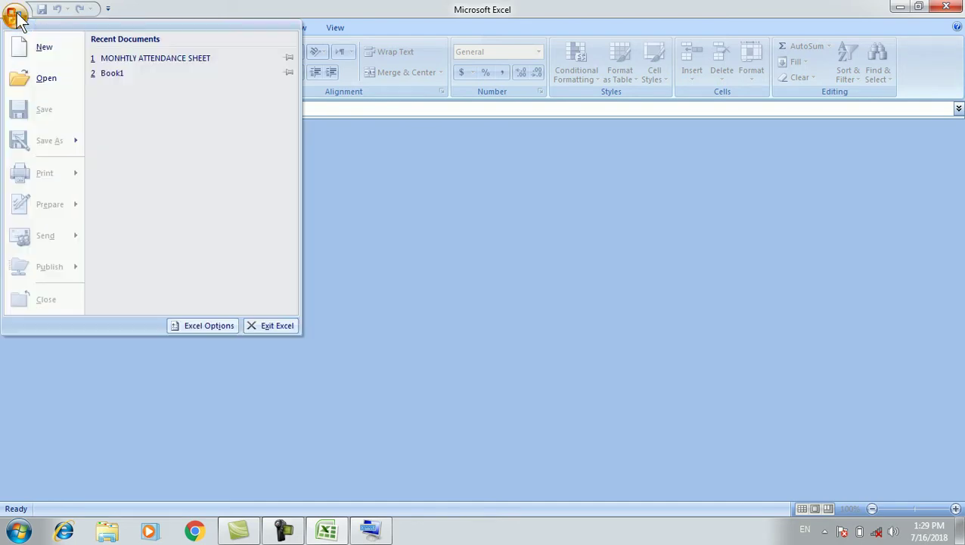
Open MONHTLY ATTENDANCE SHEET, dismissing the circular reference warning and help window.
click(236, 58)
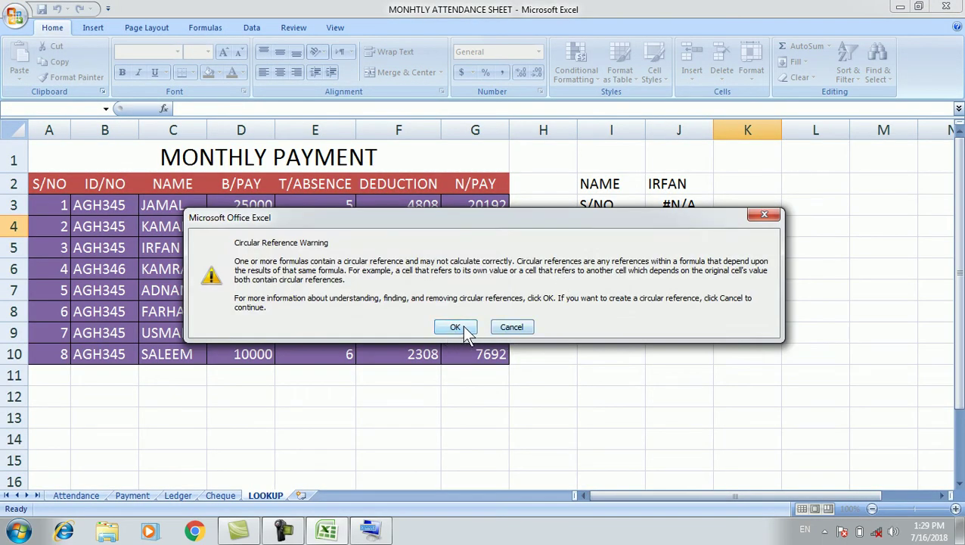
click(457, 328)
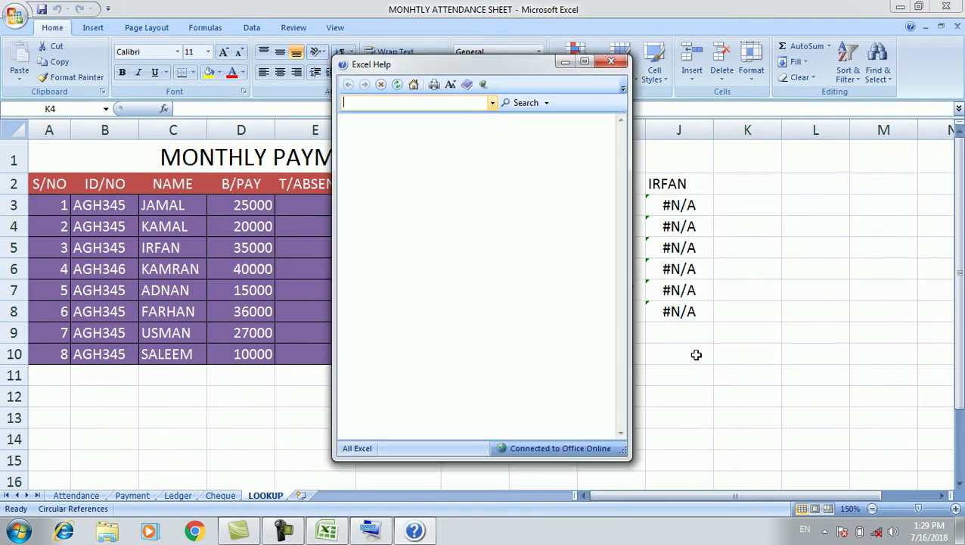
click(611, 64)
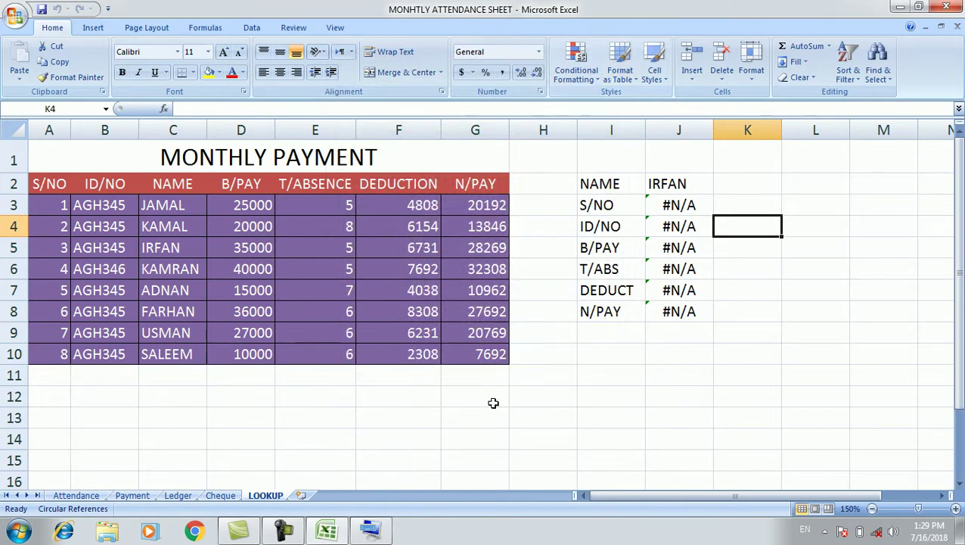
Browse the Attendance, Payment, Ledger, Cheque and LOOKUP sheets, then close without saving.
click(74, 495)
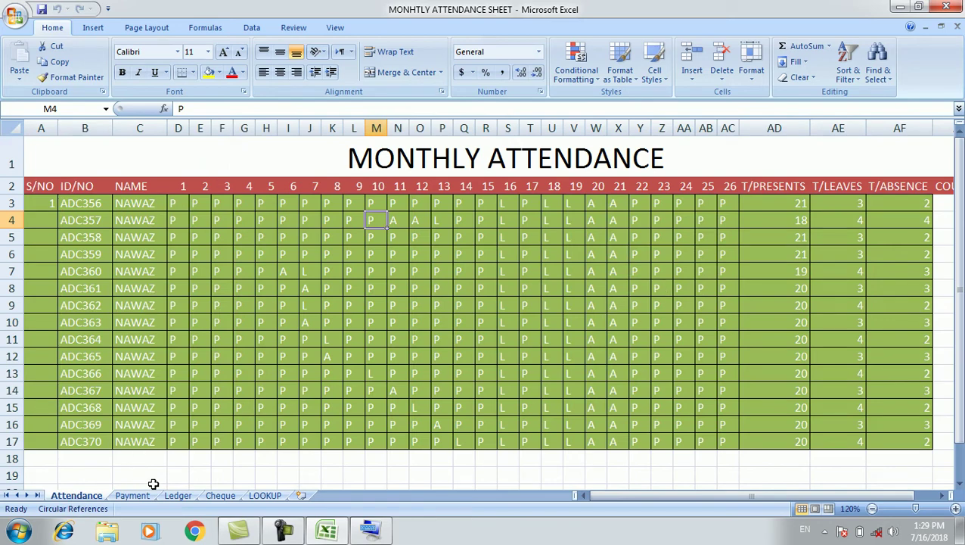
click(132, 497)
click(180, 496)
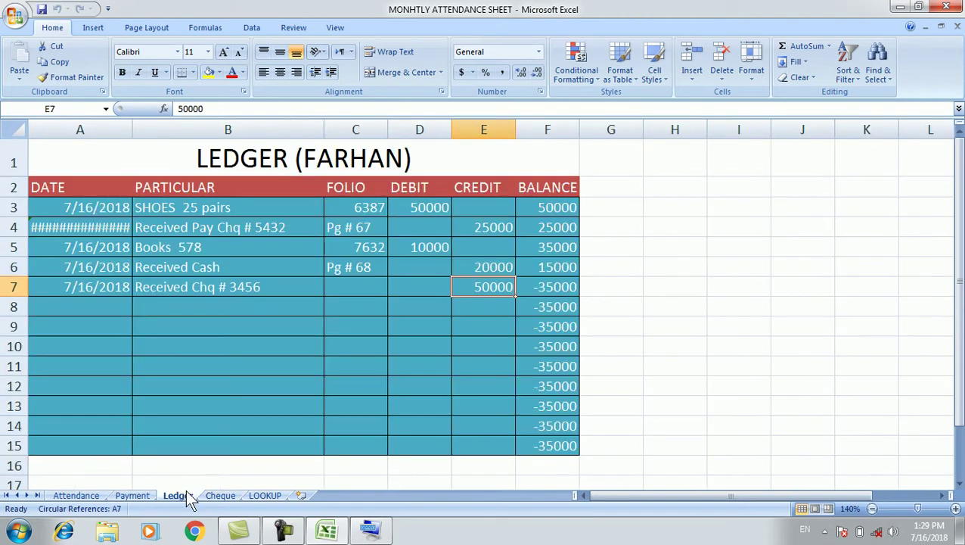
click(221, 496)
click(266, 497)
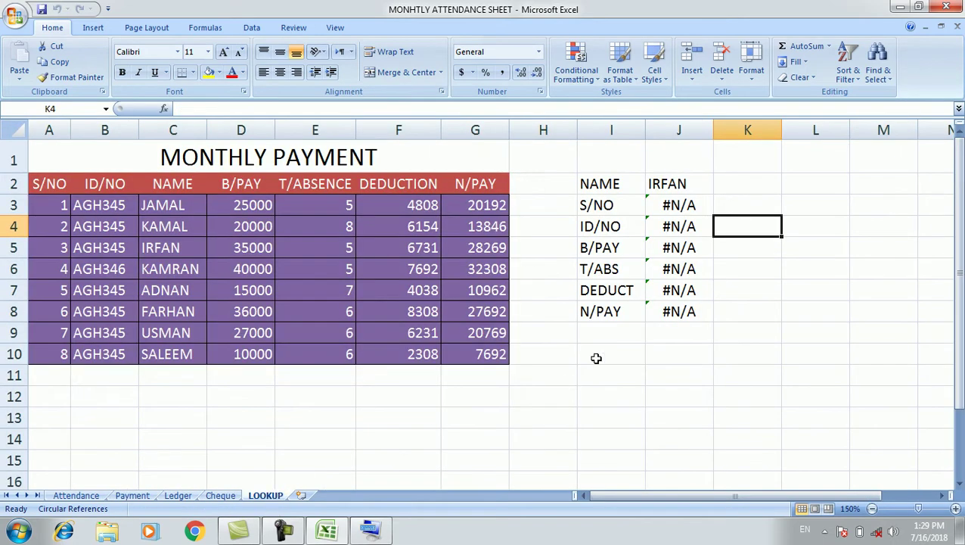
key(alt+F4)
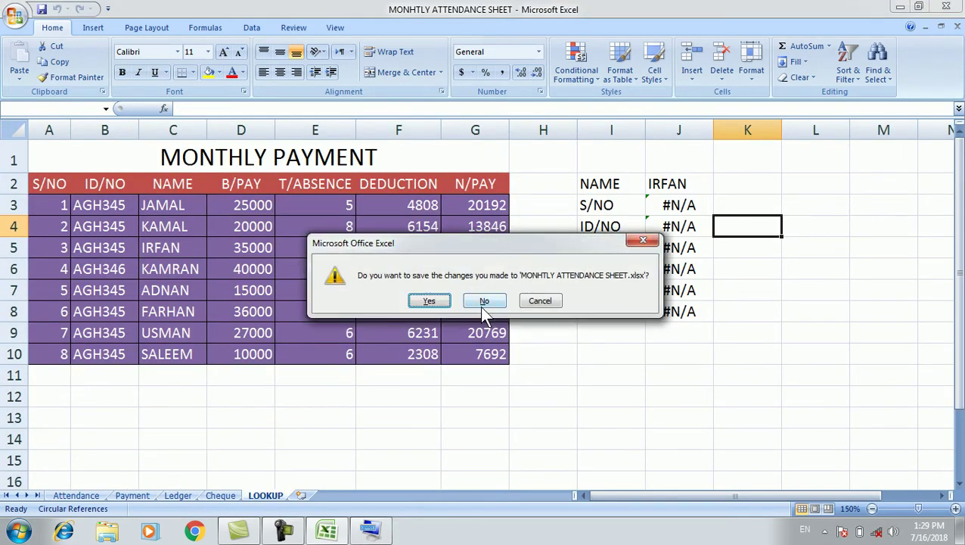
click(484, 302)
Reopen Book1 from Recent Documents and return to A1 of the Sheet2 result table.
click(19, 15)
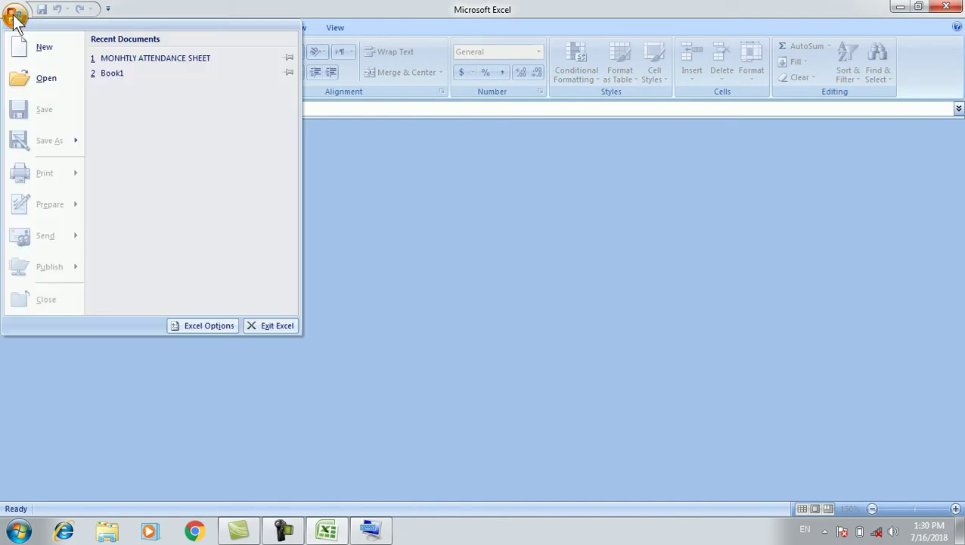
click(134, 73)
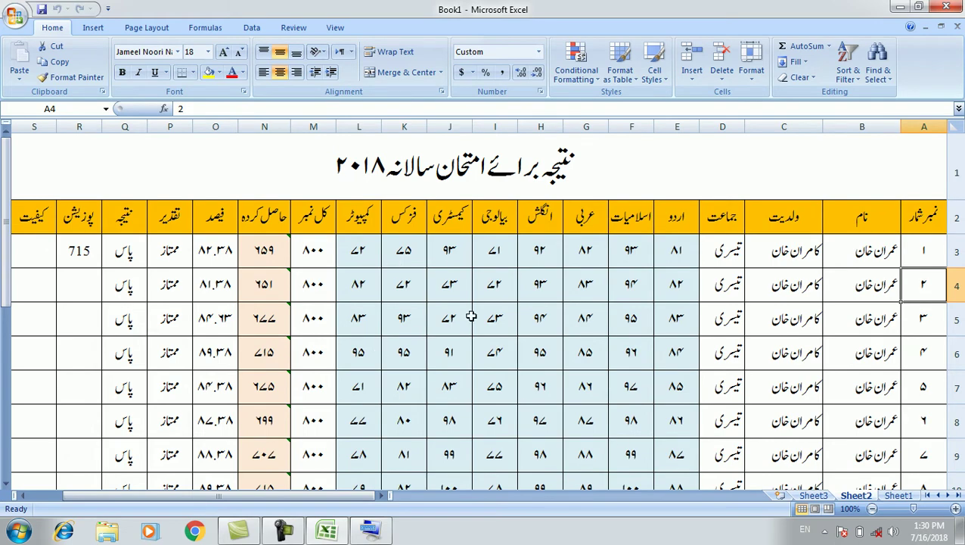
scroll(472, 317, down, 1)
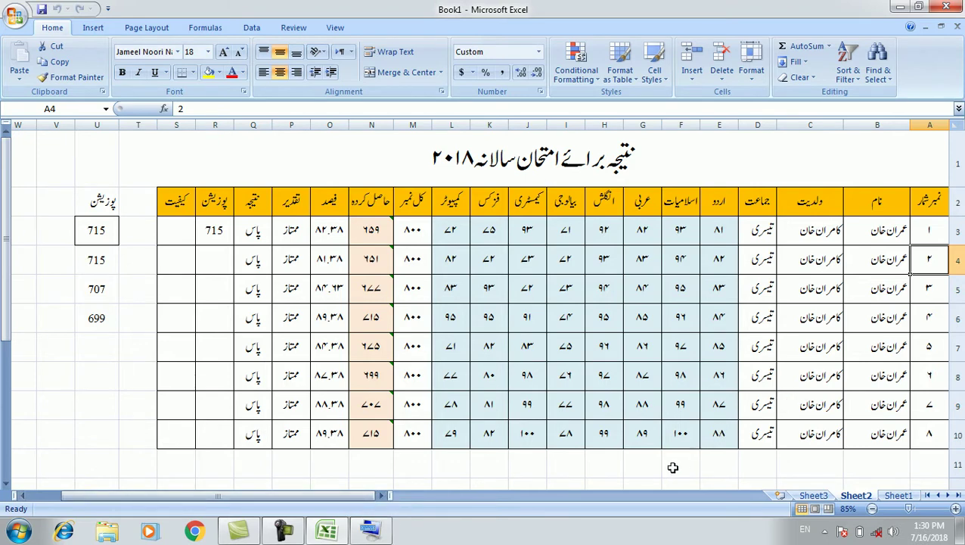
key(ctrl+Home)
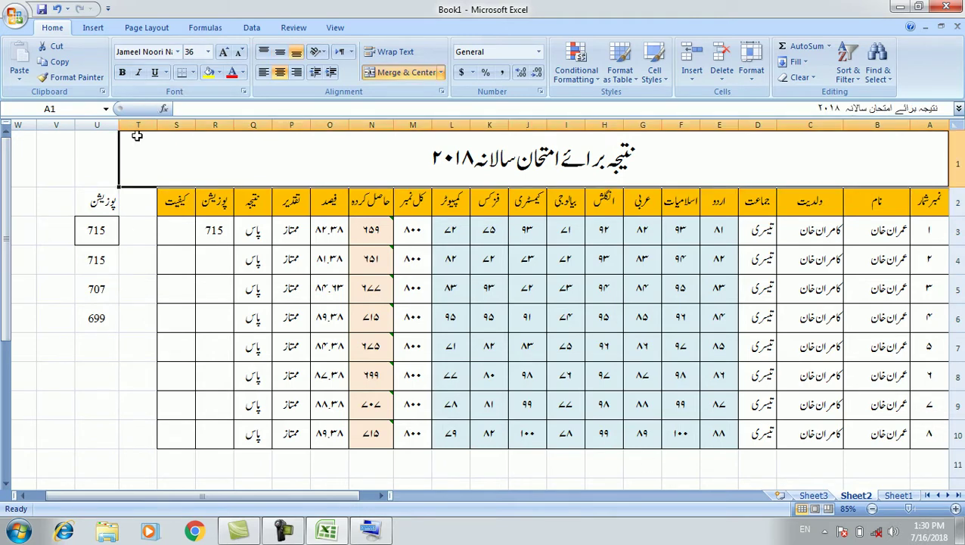
Insert a new column at U and delete column T.
click(109, 125)
right_click(112, 126)
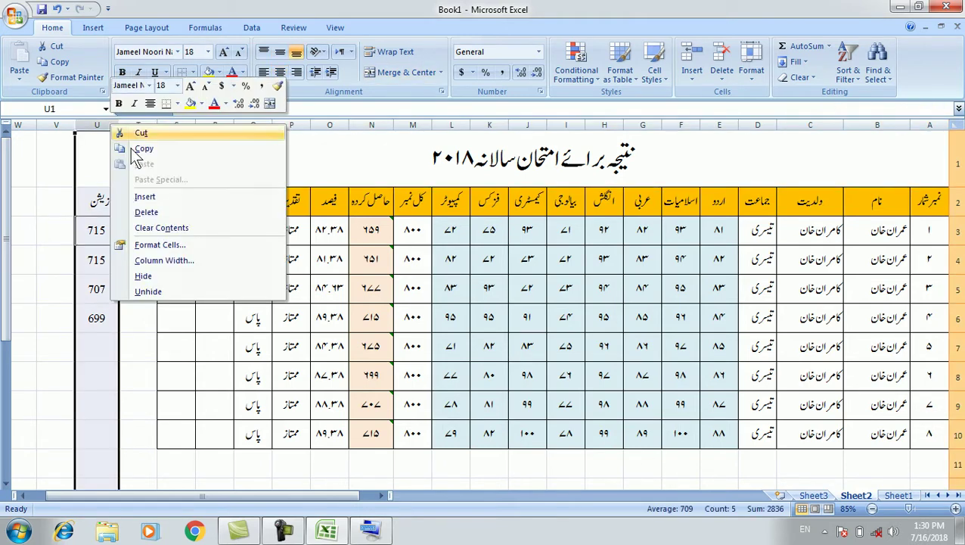
click(146, 199)
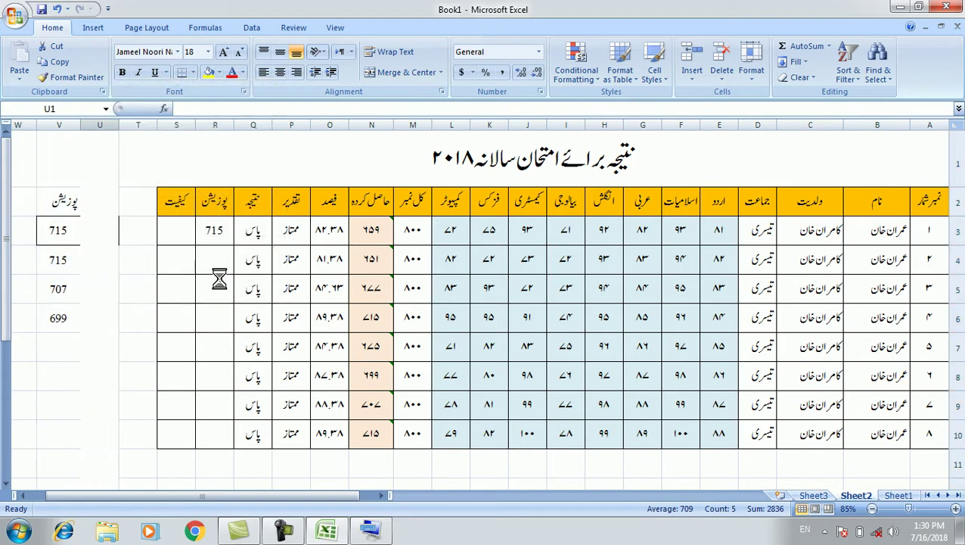
click(139, 123)
right_click(140, 125)
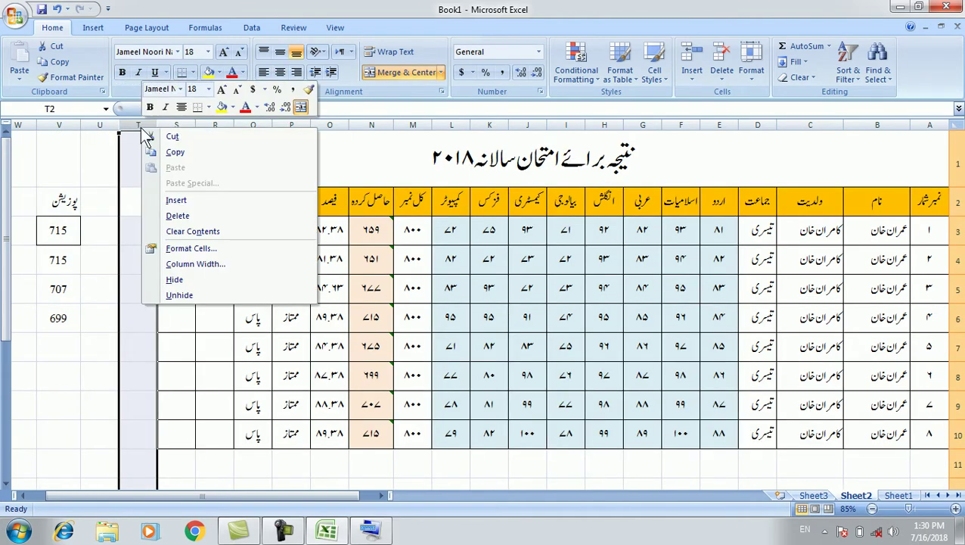
click(189, 213)
Check the merged title's span in A1, then view the Mark Sheet on Sheet1.
click(185, 234)
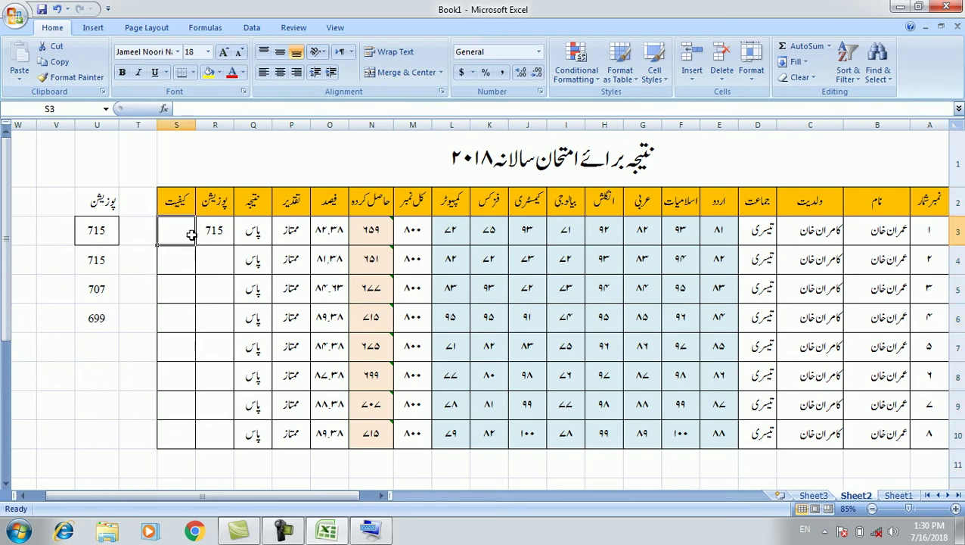
click(282, 152)
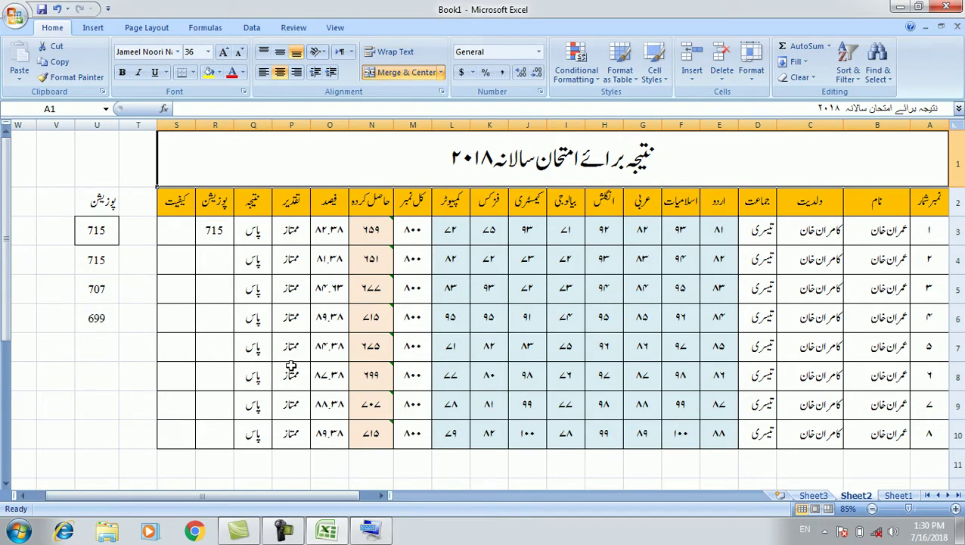
click(901, 496)
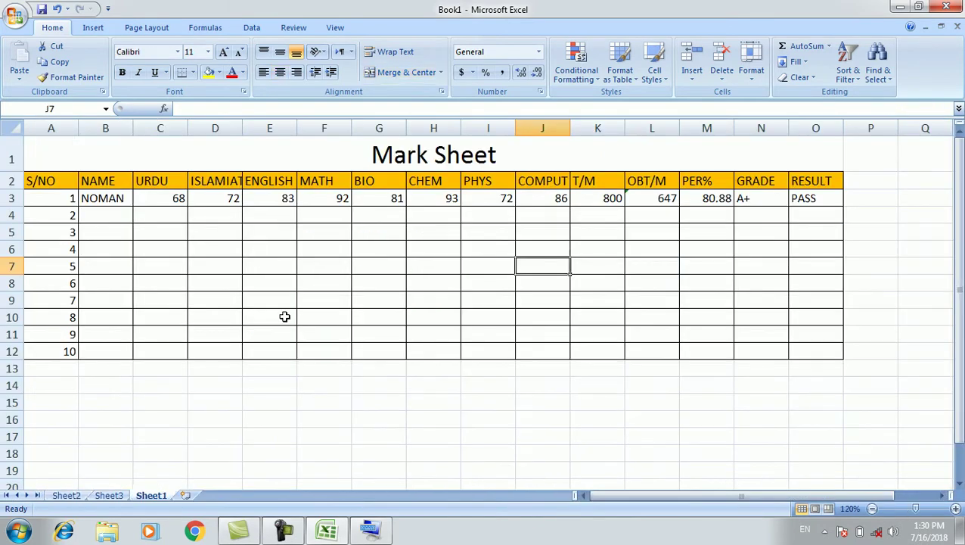
Switch back to Sheet2 with the Urdu 2018 exam result table.
click(61, 497)
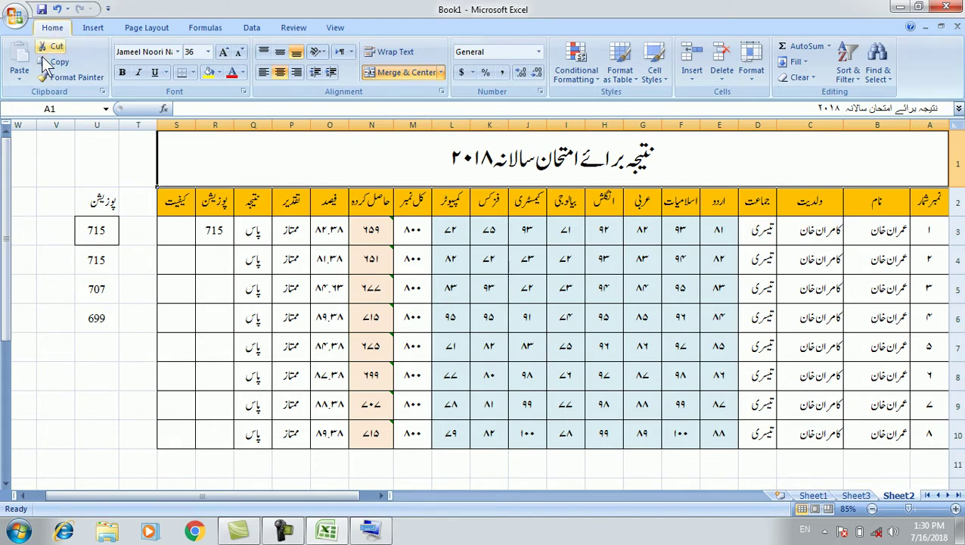
Look over cells L16 and L4, then select the top position value in R3.
click(321, 53)
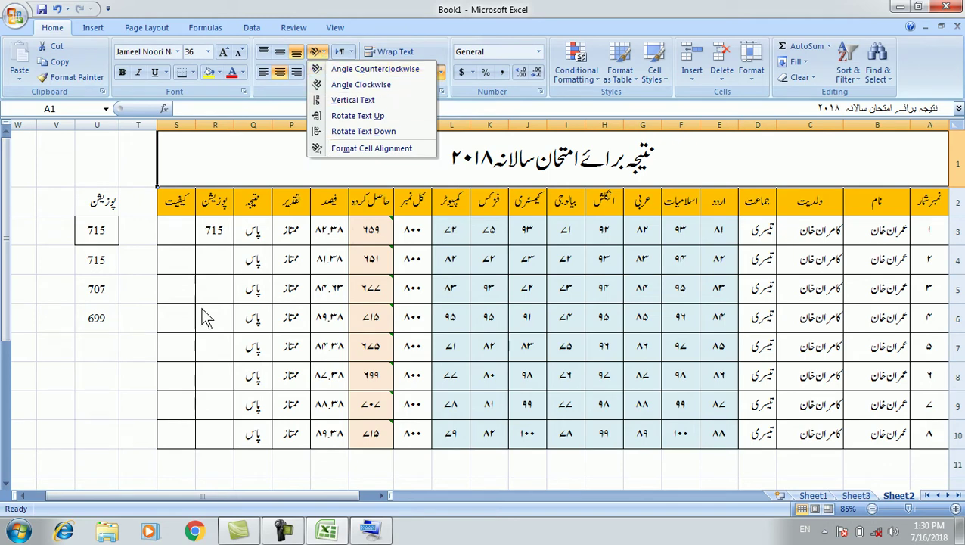
click(130, 402)
click(575, 463)
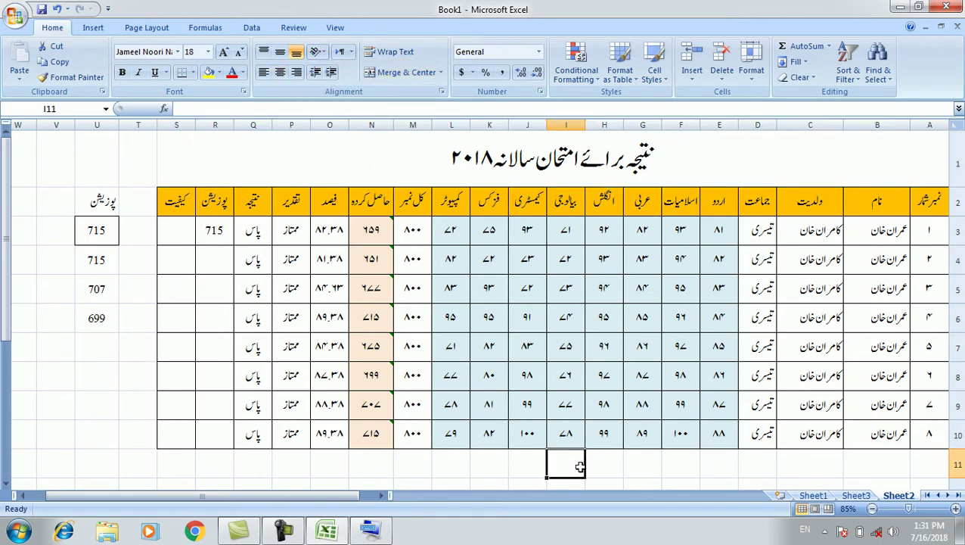
scroll(580, 466, down, 3)
scroll(580, 467, down, 1)
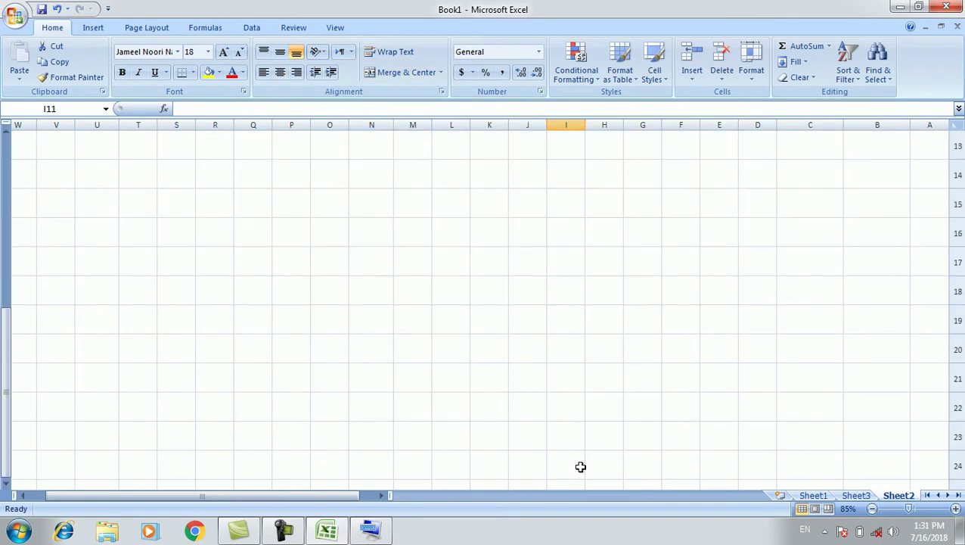
click(451, 234)
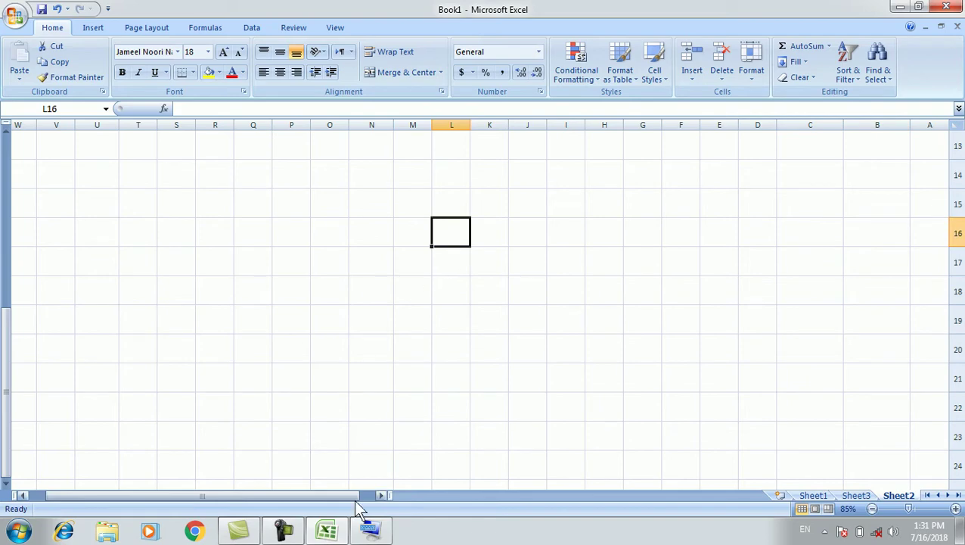
scroll(477, 217, up, 2)
scroll(481, 199, up, 2)
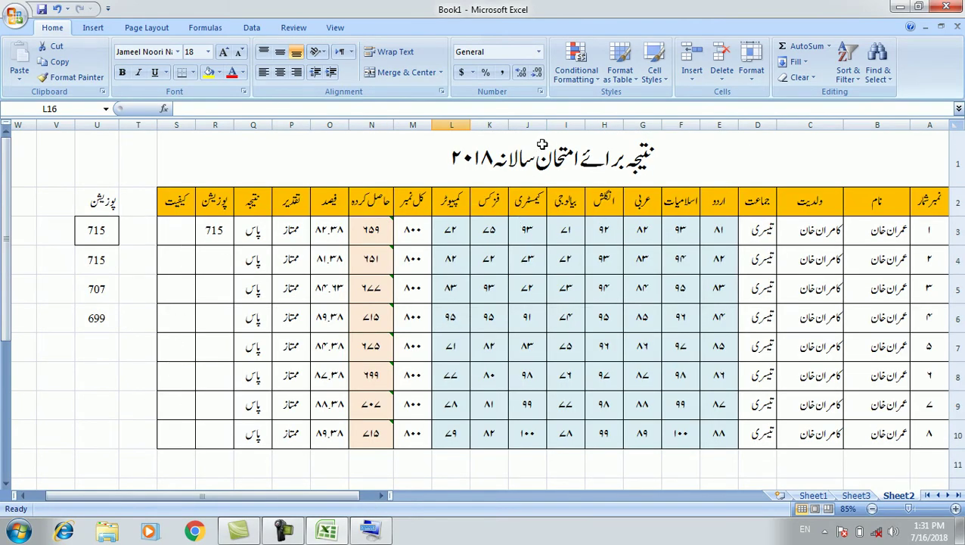
click(450, 260)
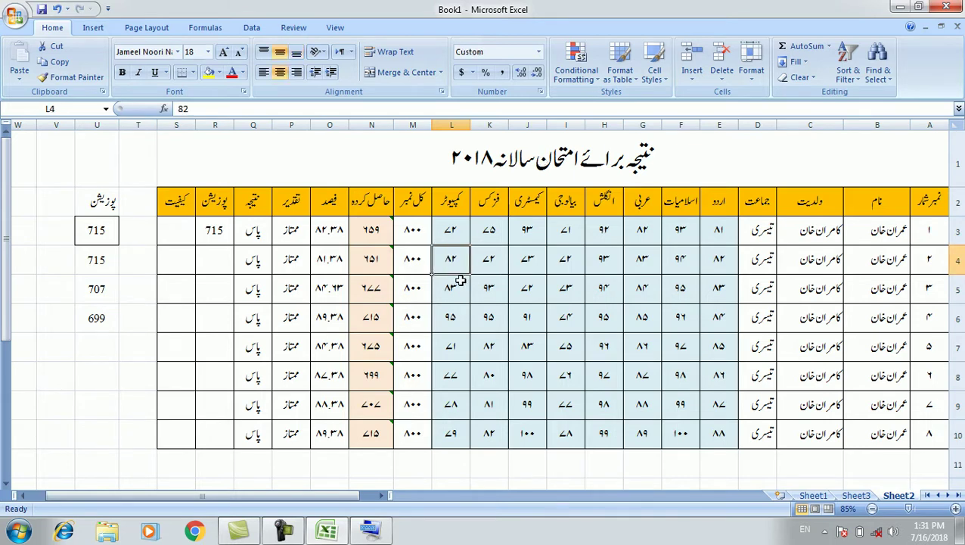
click(224, 231)
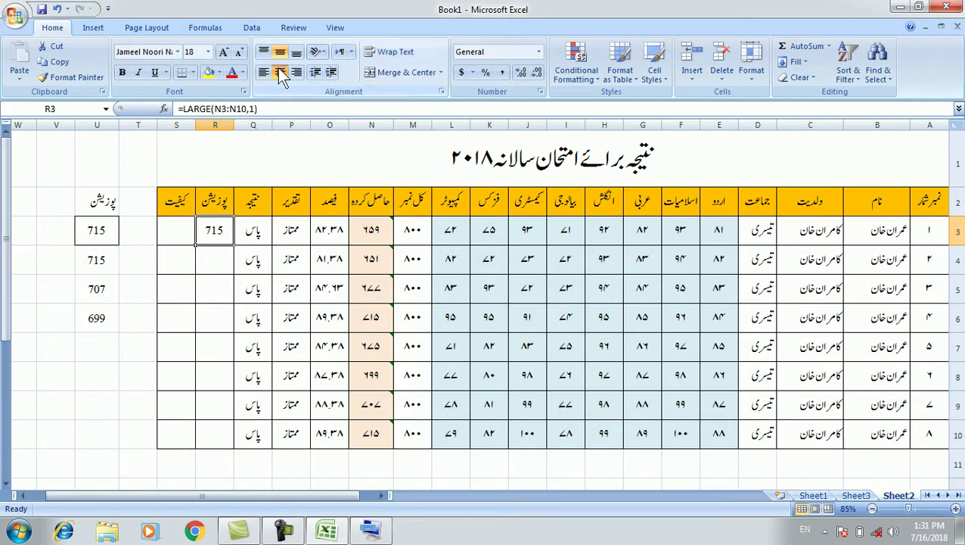
Angle R3's 715 counterclockwise, then undo it.
click(318, 55)
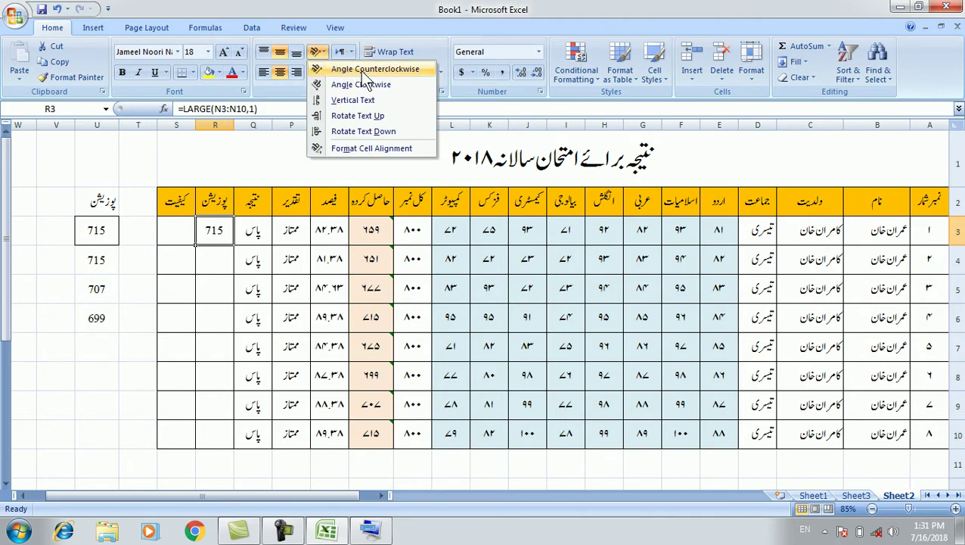
click(409, 70)
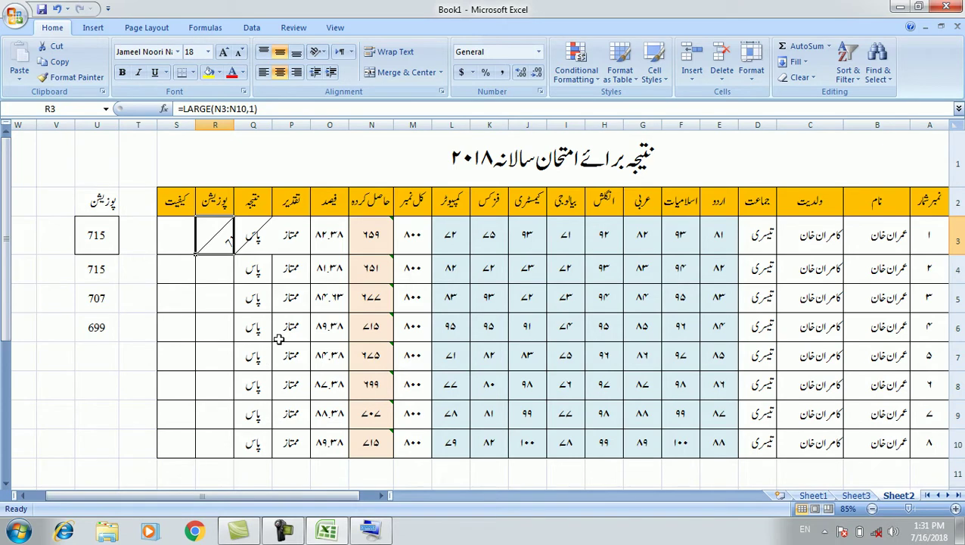
key(ctrl+z)
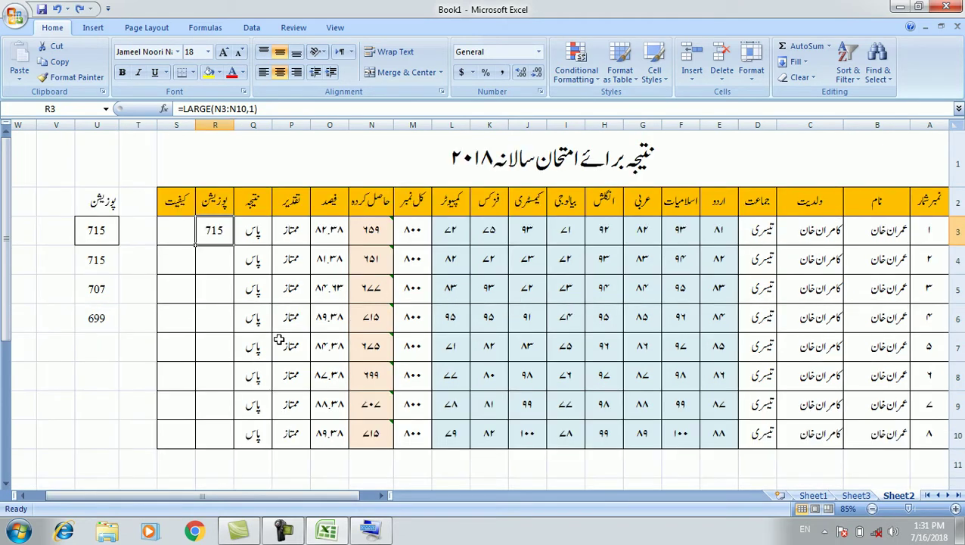
Select U6 and try Angle Counterclockwise, then Angle Clockwise on its 699.
click(96, 404)
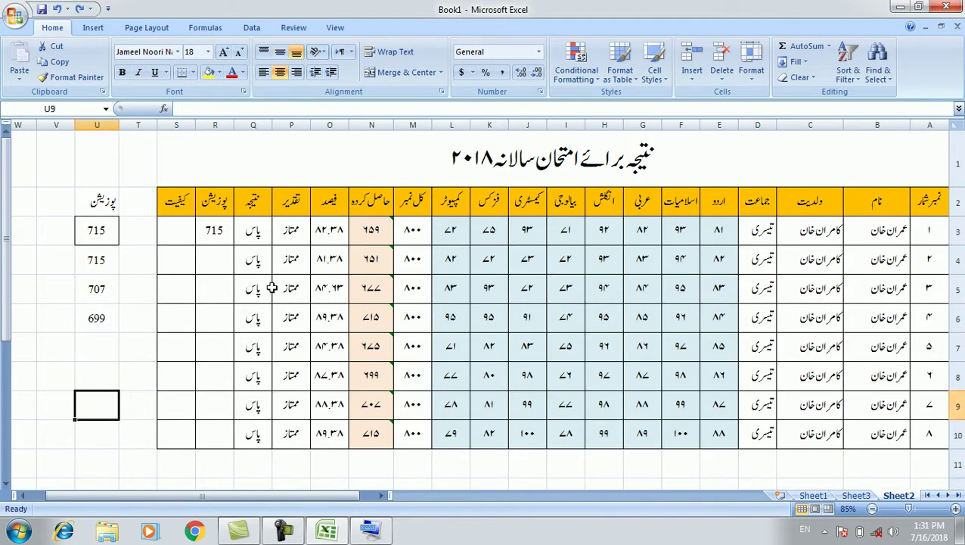
click(102, 318)
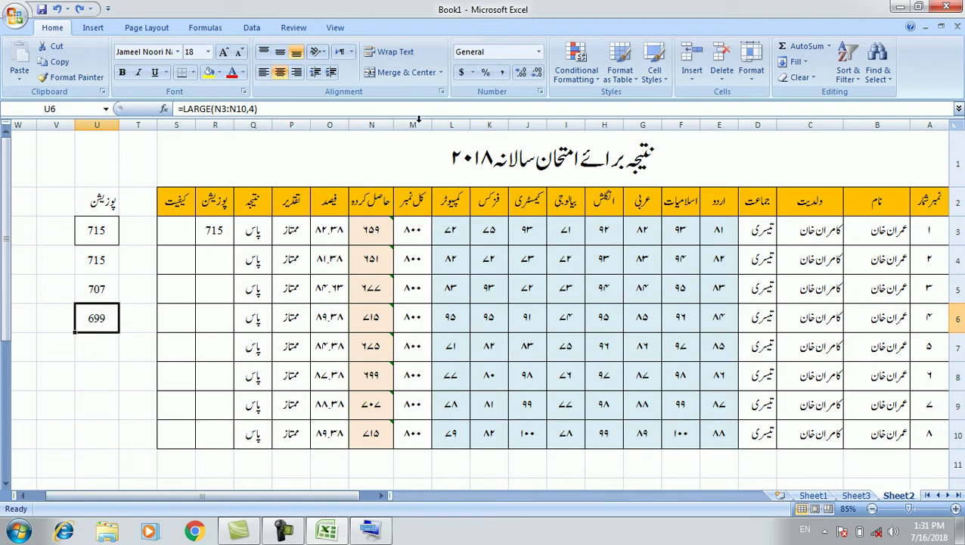
click(316, 52)
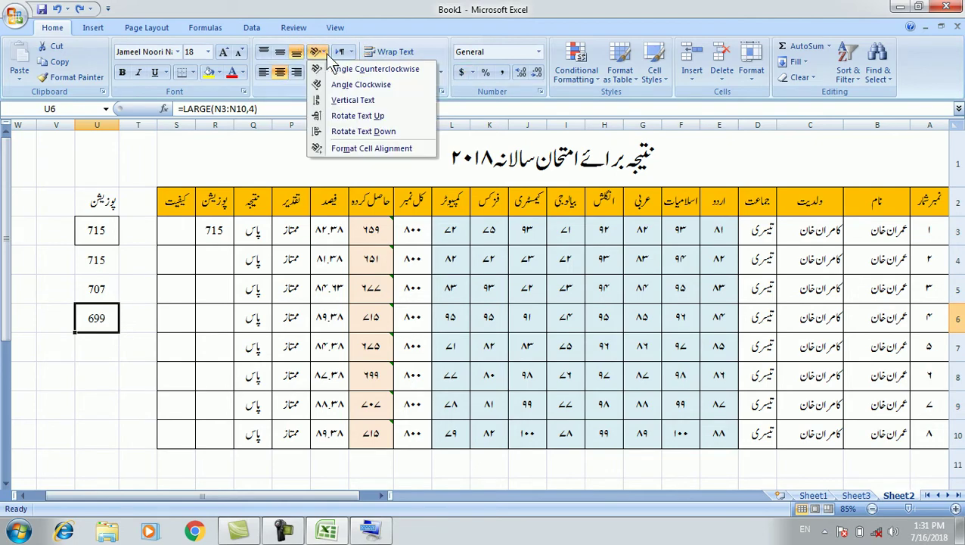
click(350, 69)
click(316, 52)
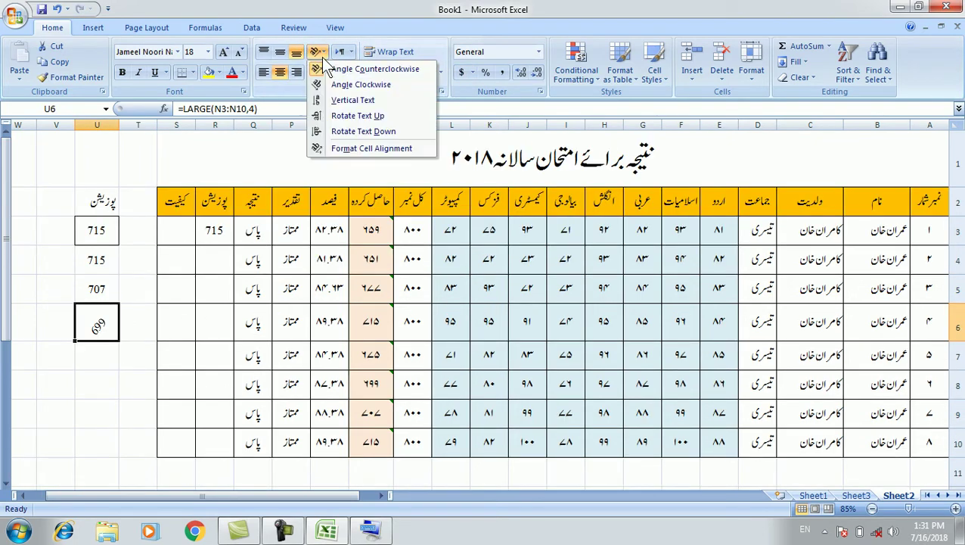
click(368, 85)
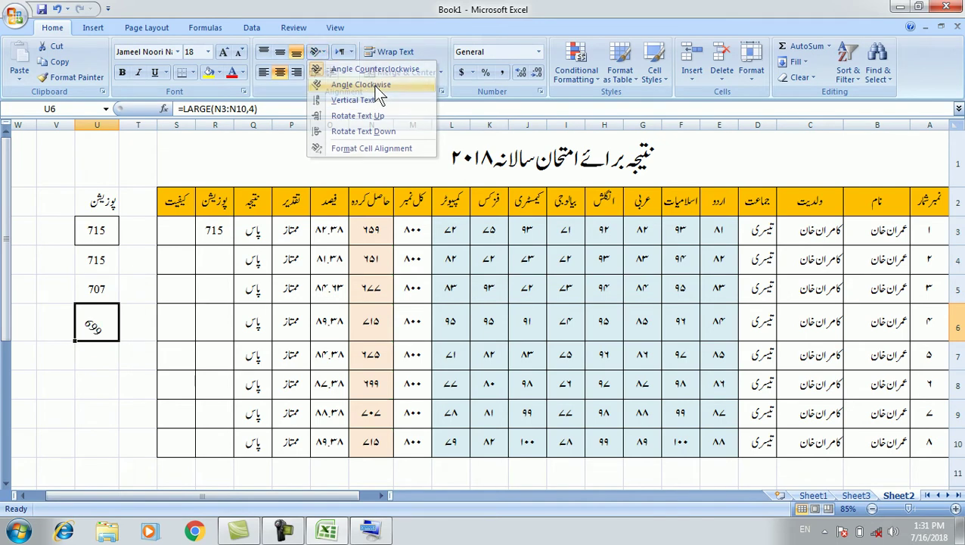
Try Vertical Text and Rotate Text Up on 699, then settle on Rotate Text Down.
click(318, 52)
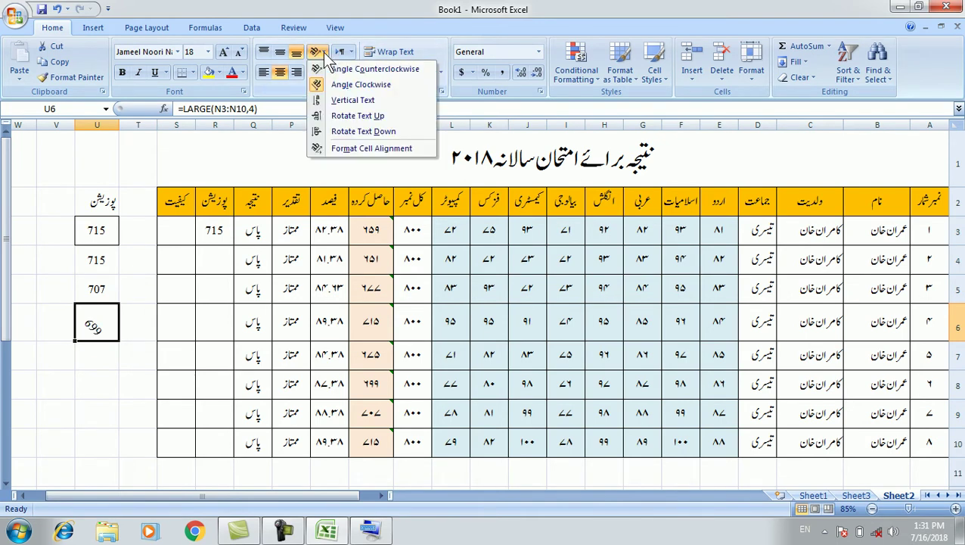
click(376, 103)
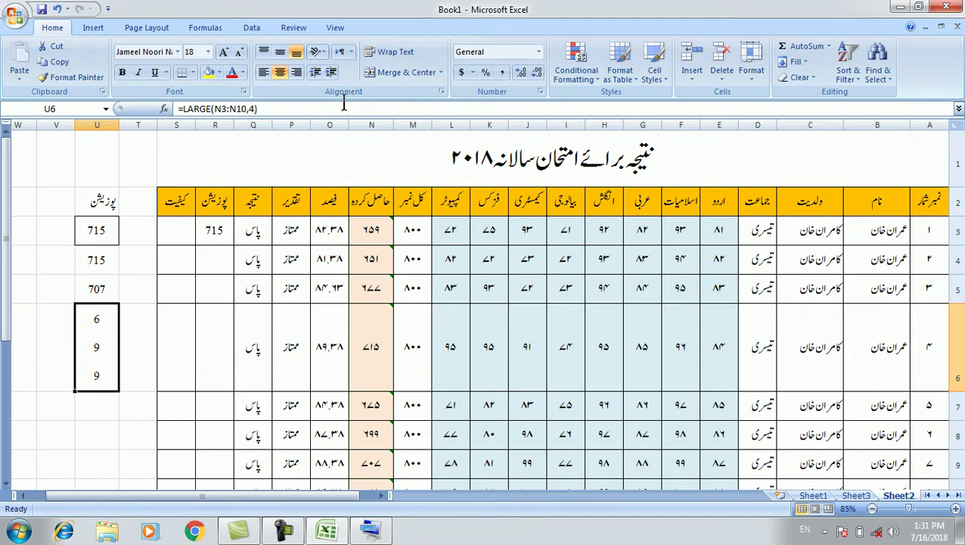
click(318, 51)
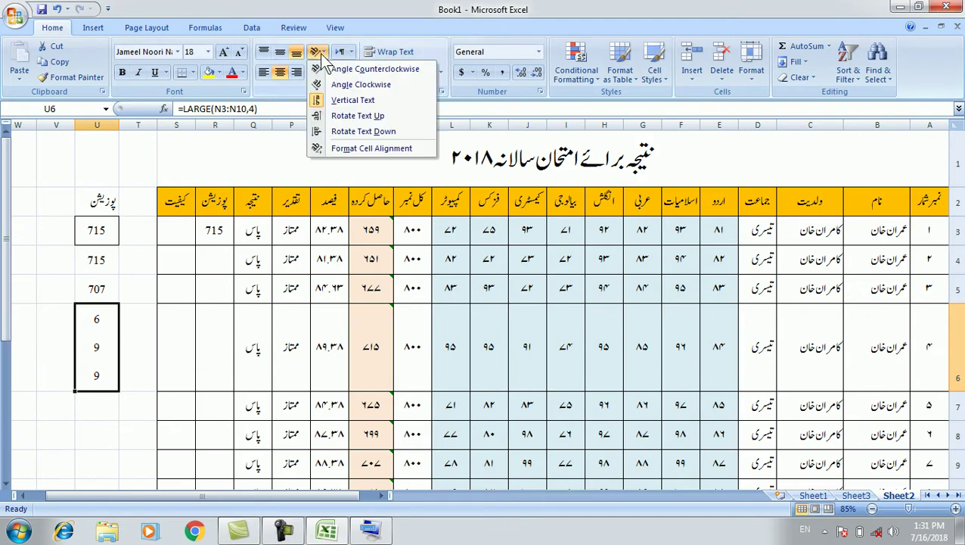
click(391, 117)
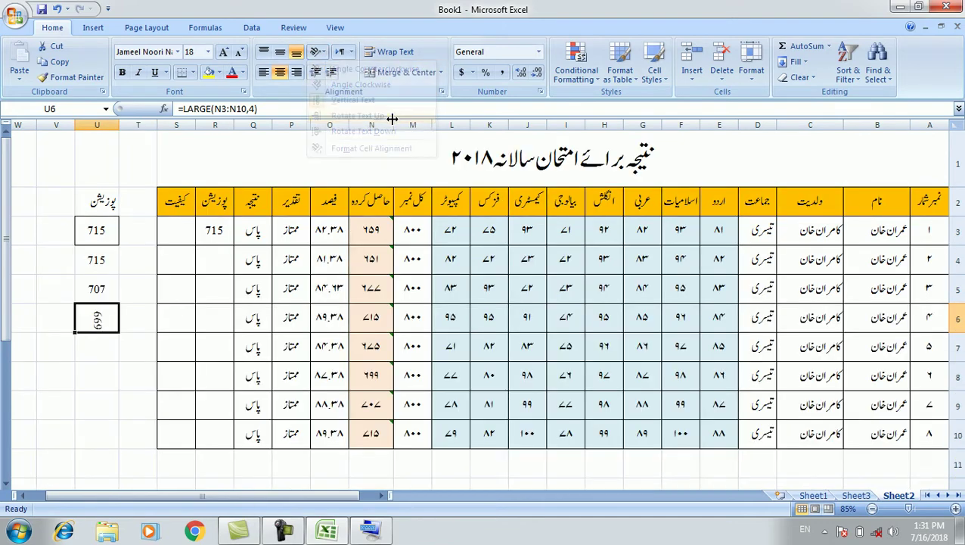
click(318, 53)
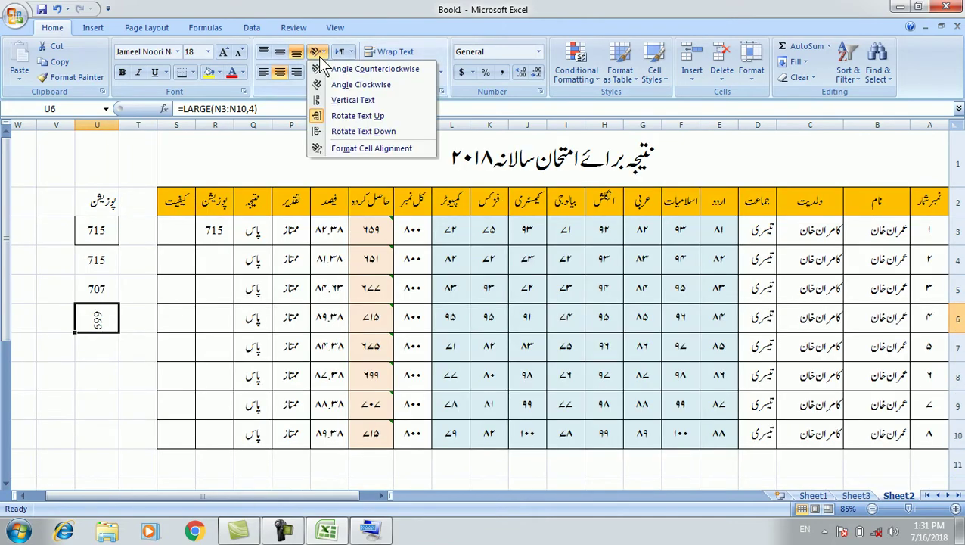
click(389, 137)
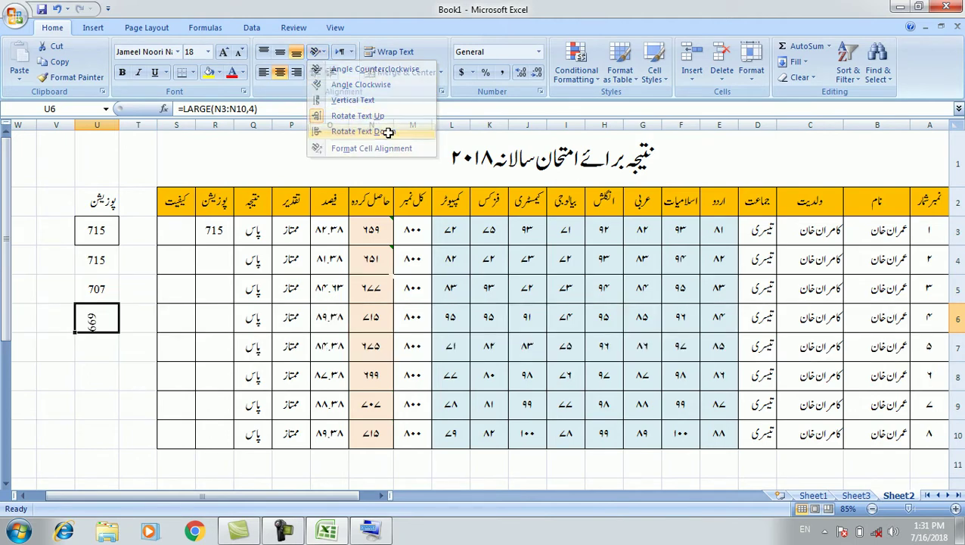
click(316, 53)
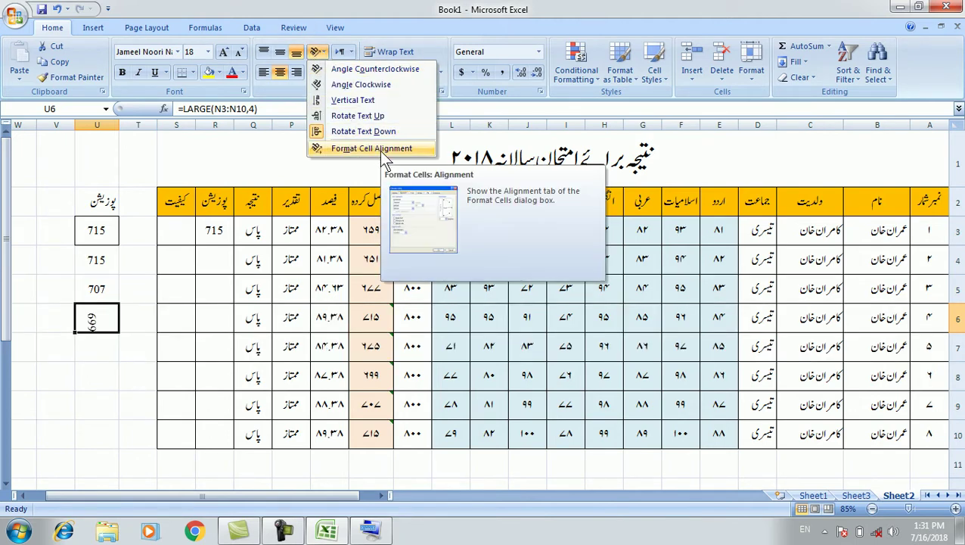
click(431, 232)
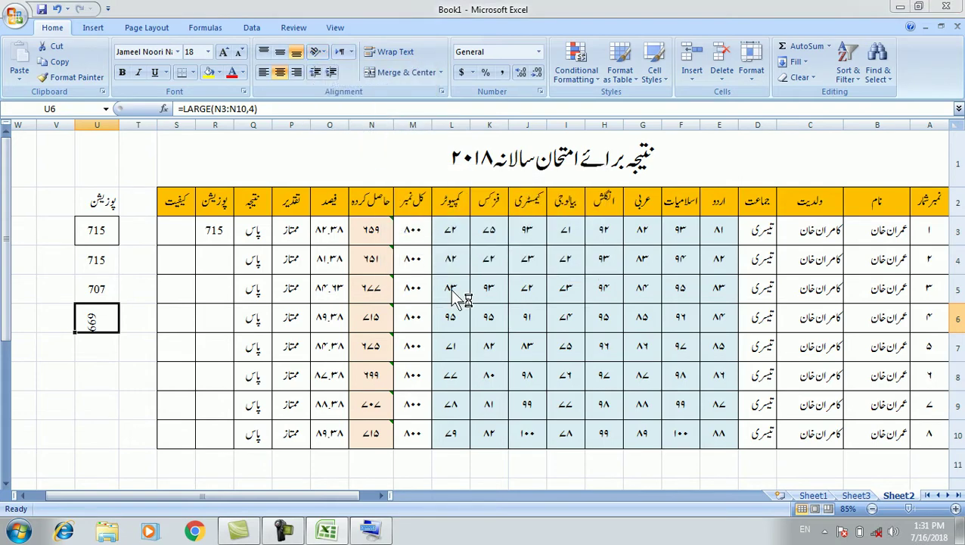
Close the alignment settings unchanged and reopen Format Cells for U6.
drag(431, 197, 558, 109)
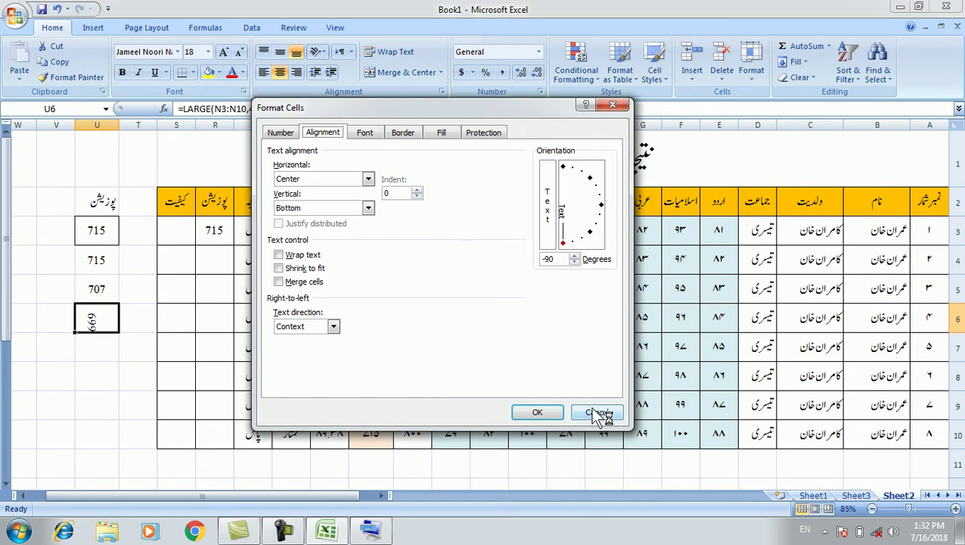
click(598, 412)
right_click(105, 327)
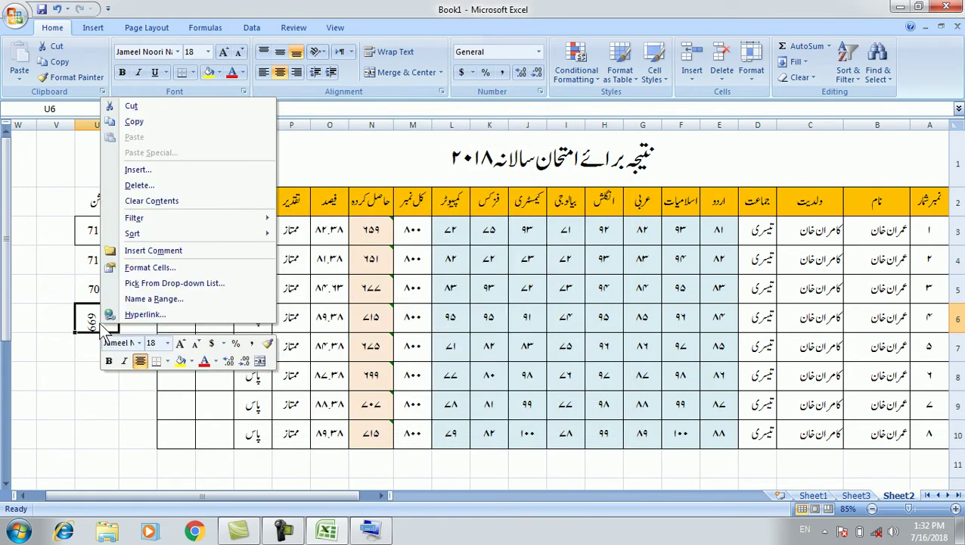
click(185, 270)
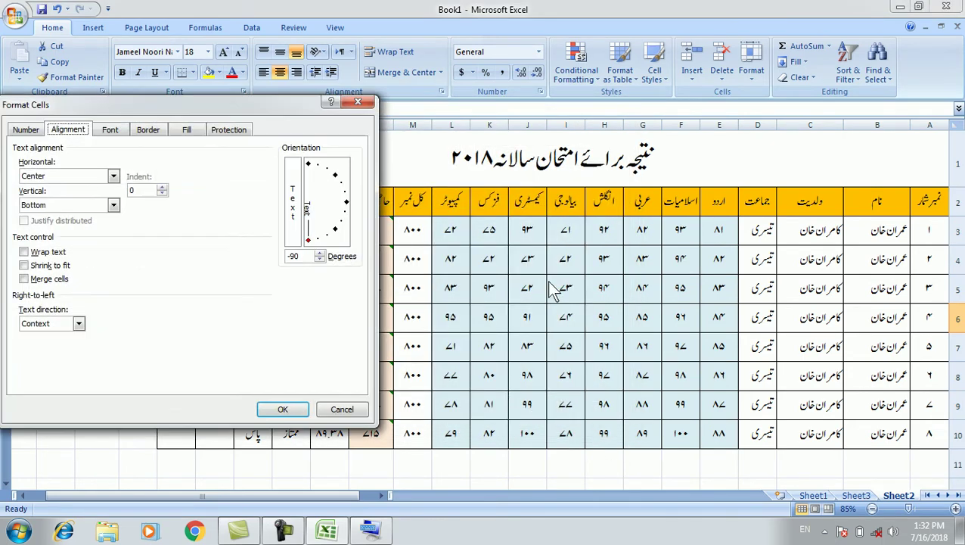
Set U6's vertical alignment to Center and turn on Wrap text.
drag(263, 115, 564, 92)
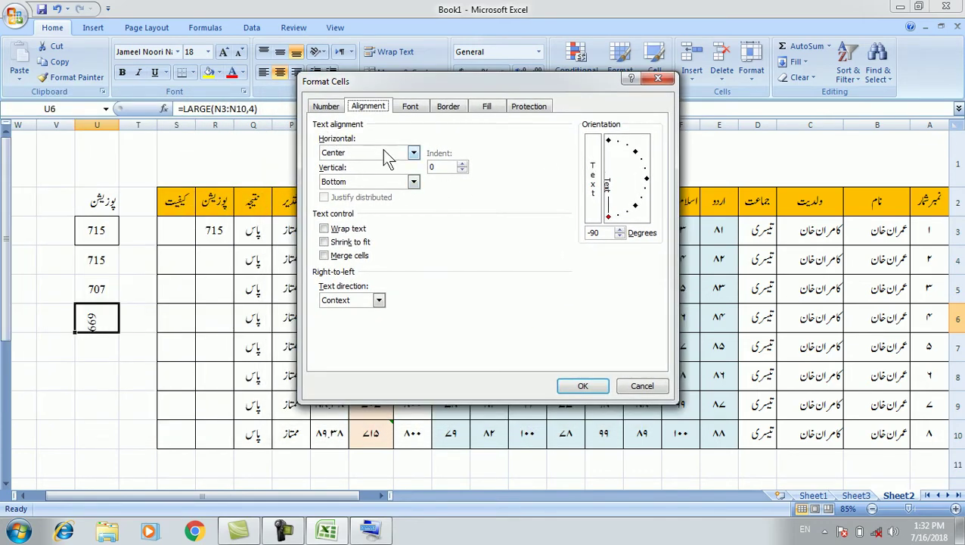
click(414, 182)
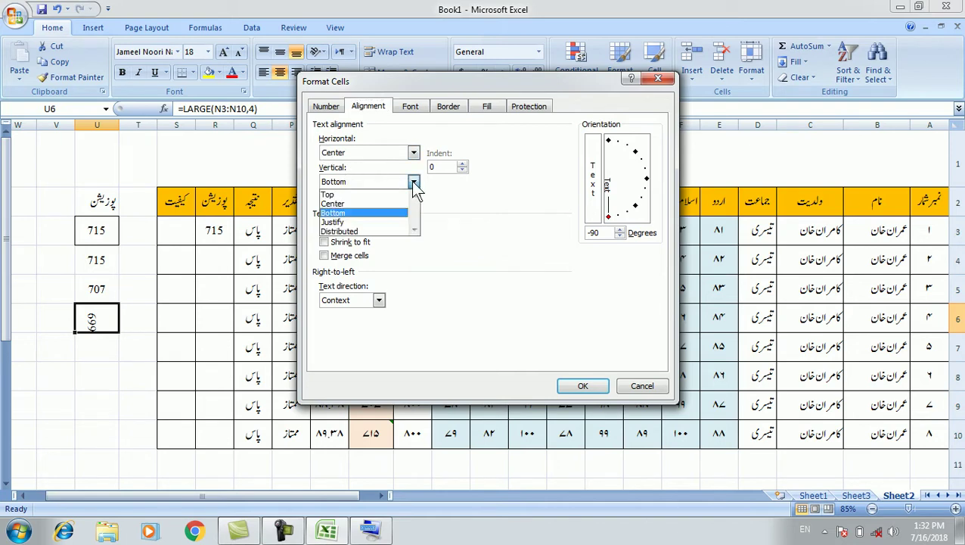
click(381, 204)
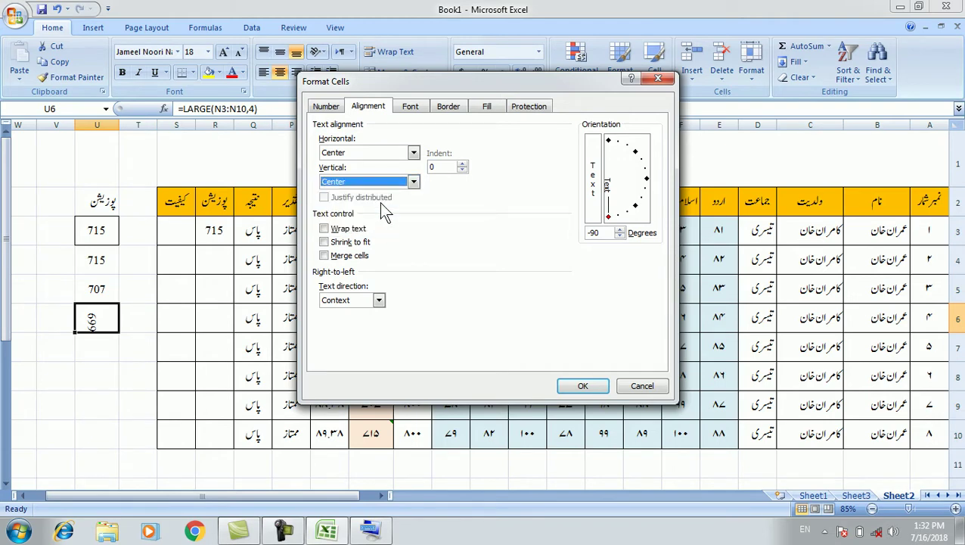
click(333, 229)
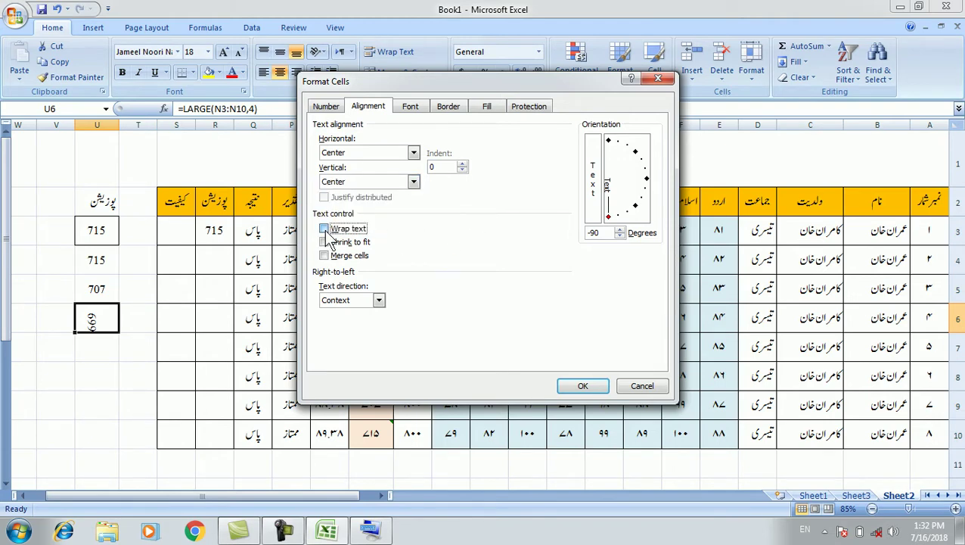
Set the orientation to 45 degrees and apply it to U6.
click(609, 217)
mouse_move(608, 215)
mouse_down()
mouse_move(640, 215)
mouse_move(655, 145)
mouse_up()
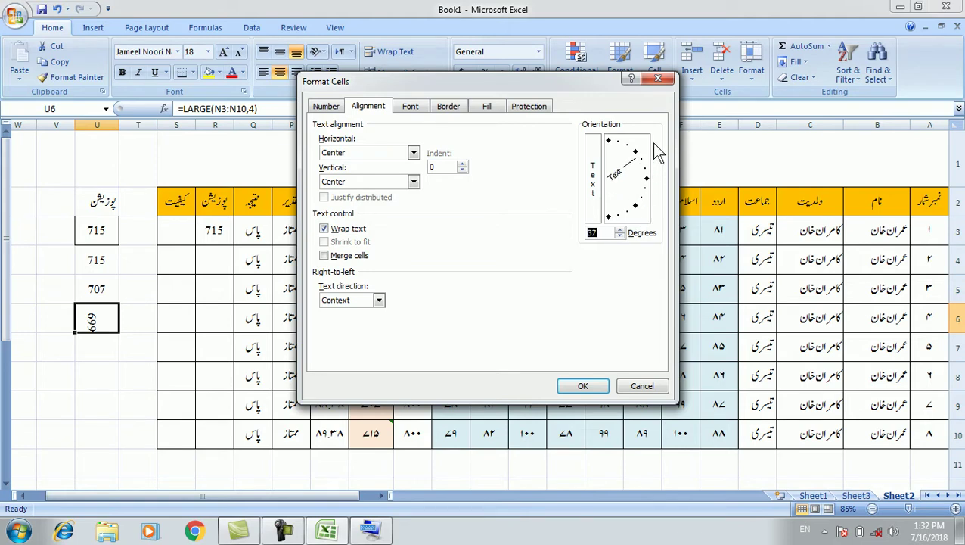
click(620, 229)
click(620, 229)
click(620, 229)
click(598, 389)
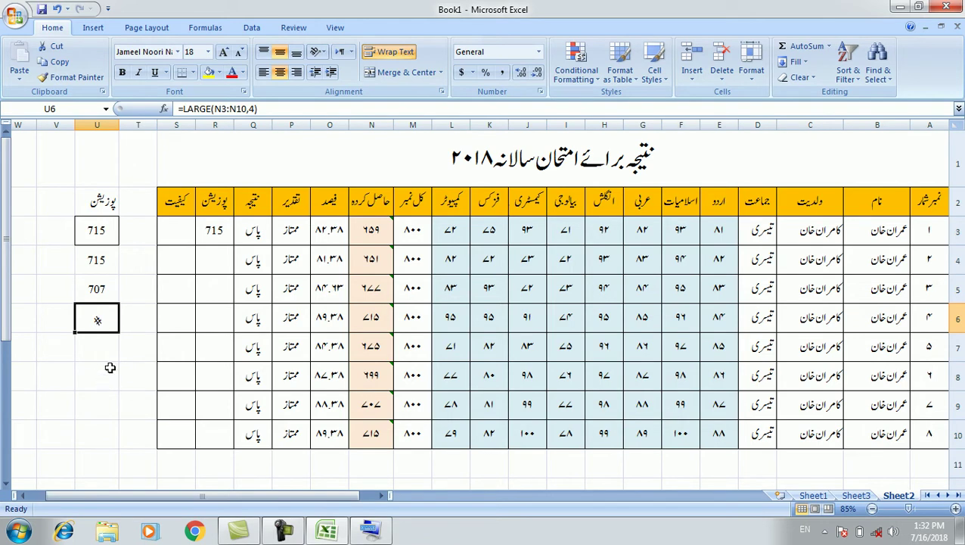
Narrow column T and stretch row 6 taller, then restore its normal height.
drag(119, 128, 137, 129)
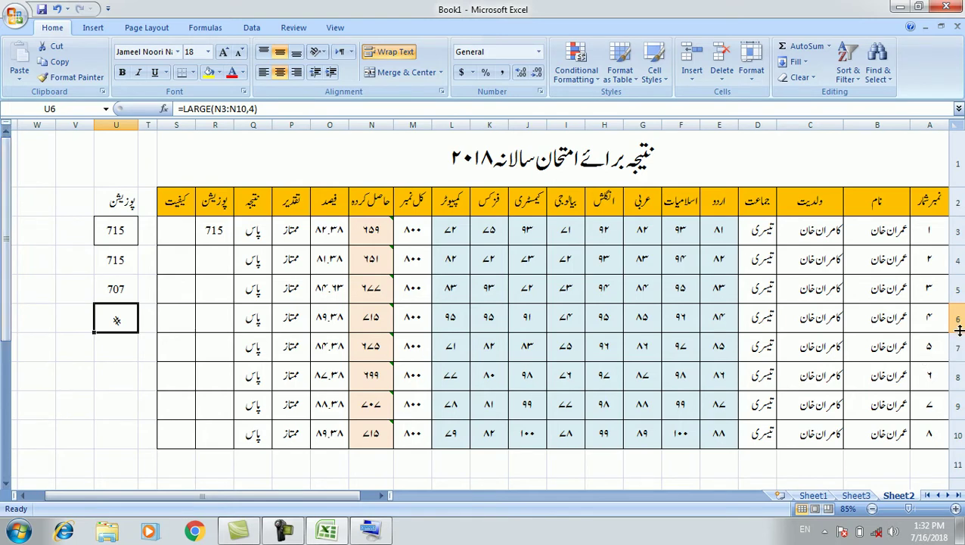
drag(958, 333, 959, 398)
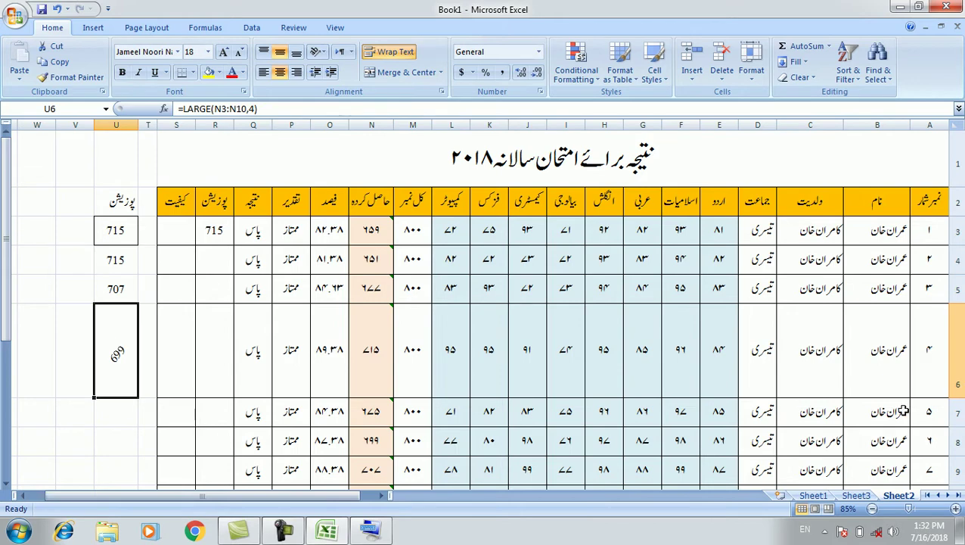
drag(961, 395, 961, 341)
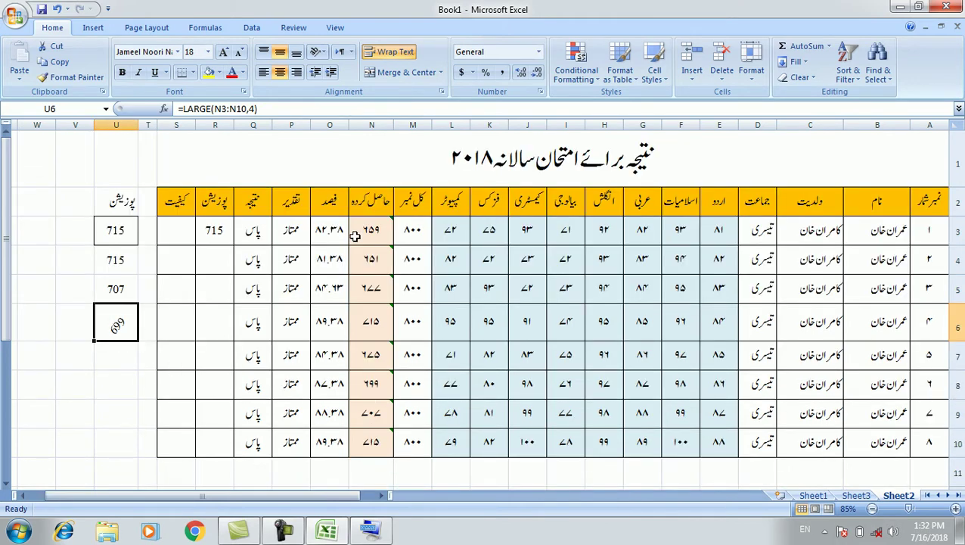
Return U6's 699 to horizontal text and widen column T.
click(317, 51)
key(Escape)
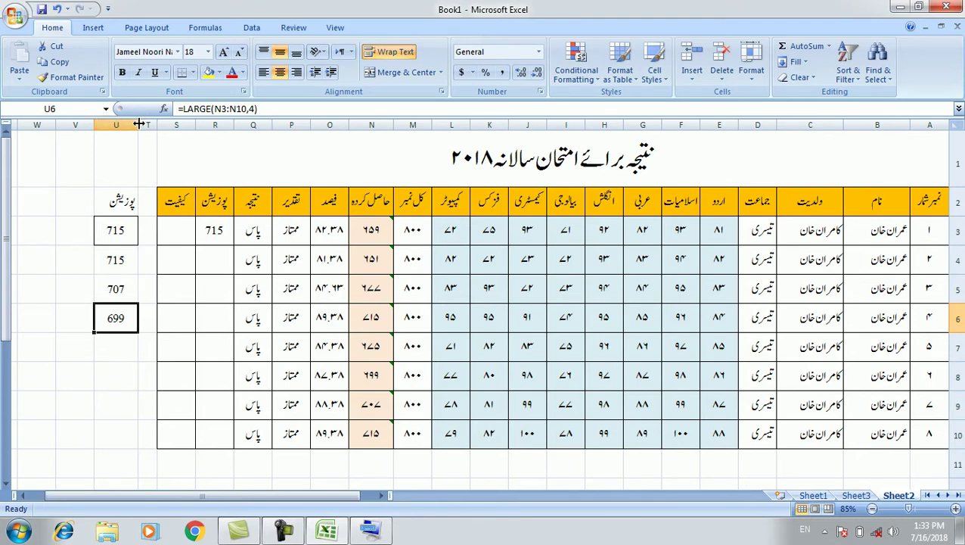
drag(141, 125, 129, 125)
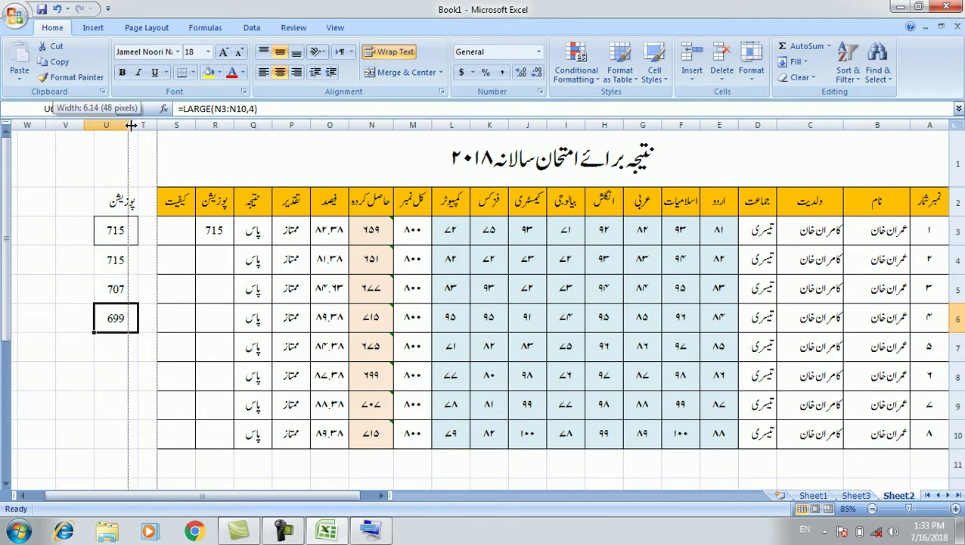
click(110, 349)
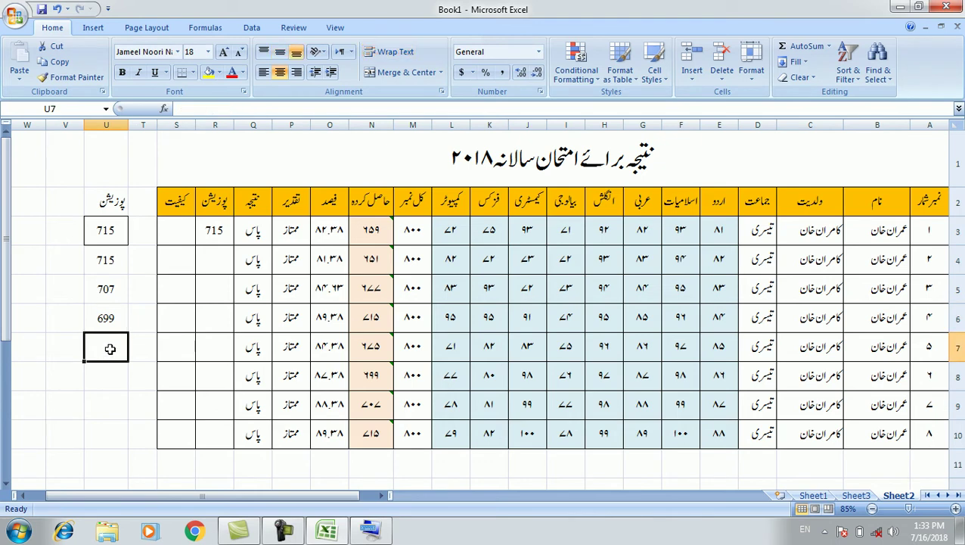
click(112, 307)
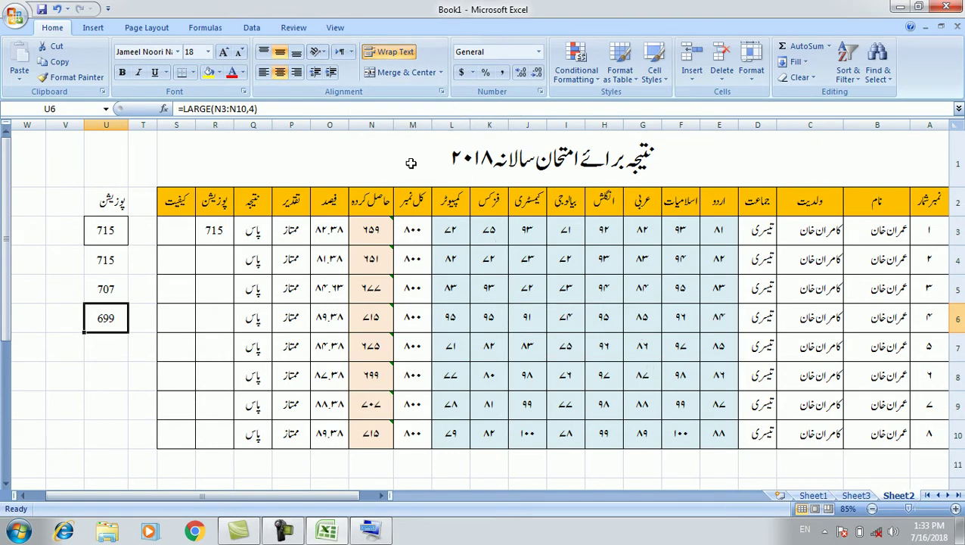
Glance at the Page Layout ribbon, return to Home, and select empty cell U7.
click(144, 27)
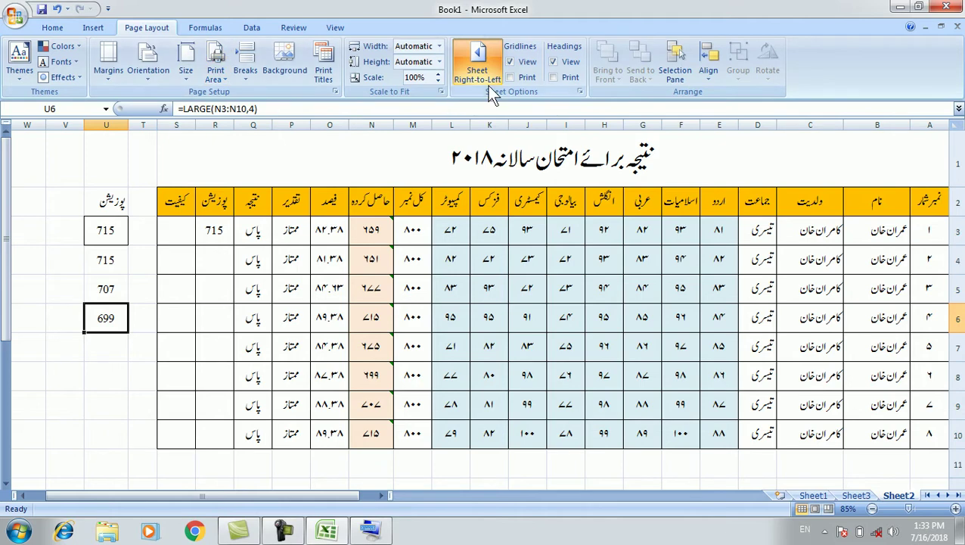
click(50, 31)
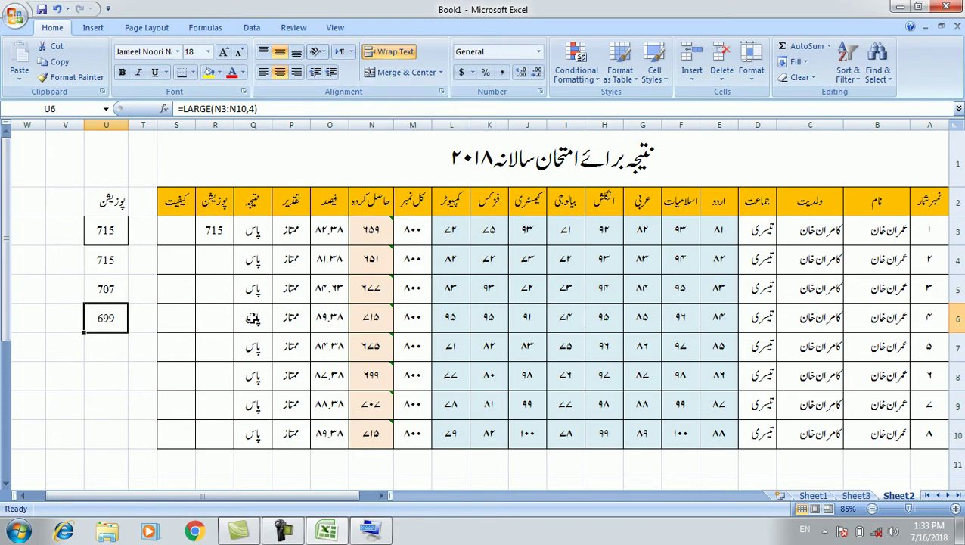
click(251, 317)
click(105, 358)
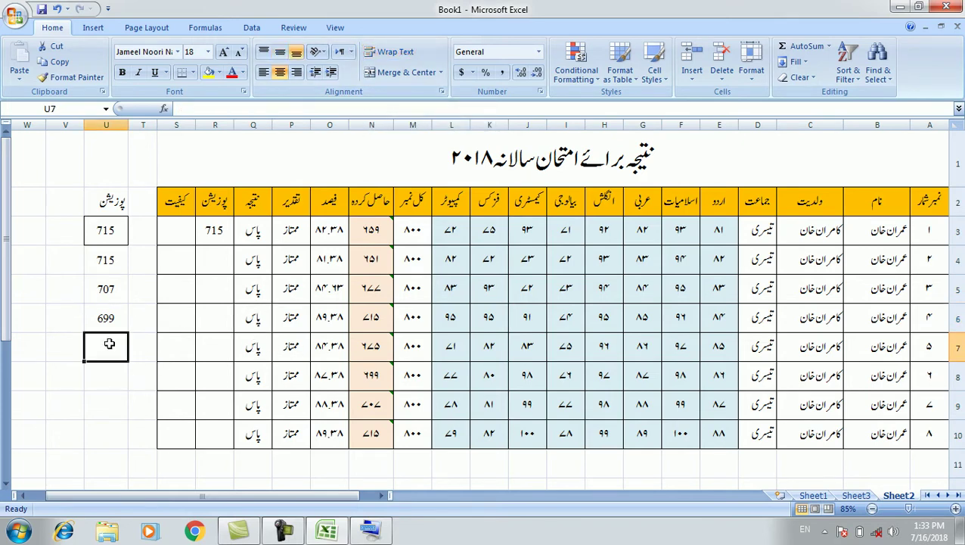
Set U7's text direction to Left-to-Right.
click(352, 56)
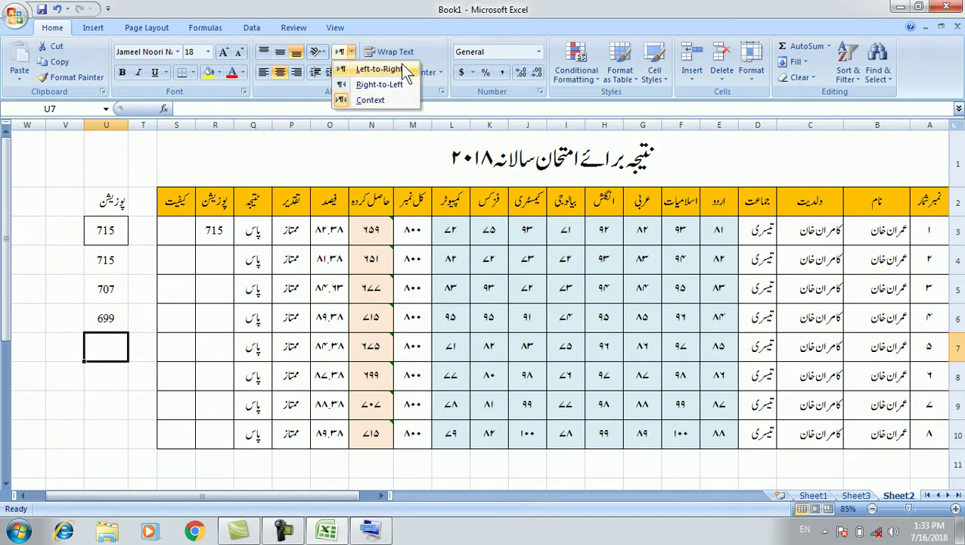
click(402, 73)
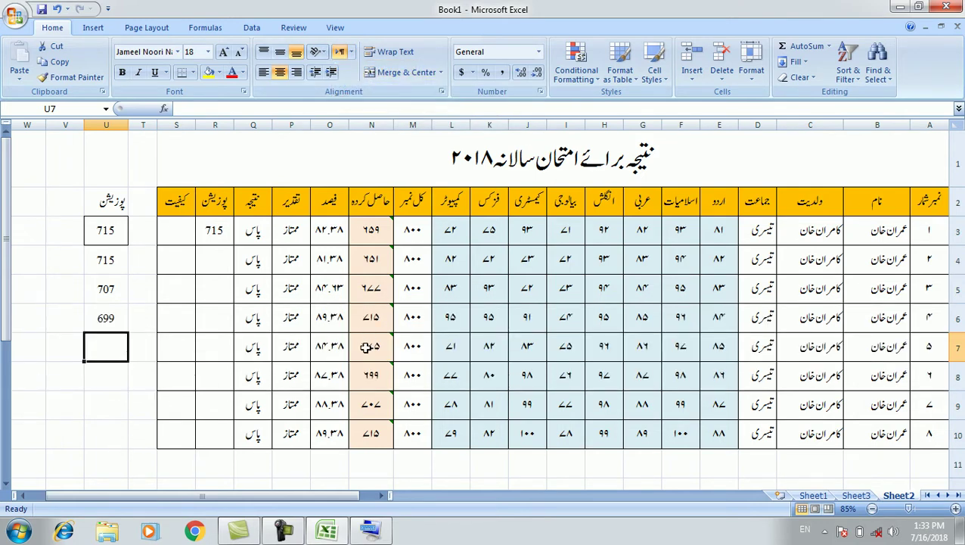
click(147, 347)
click(124, 372)
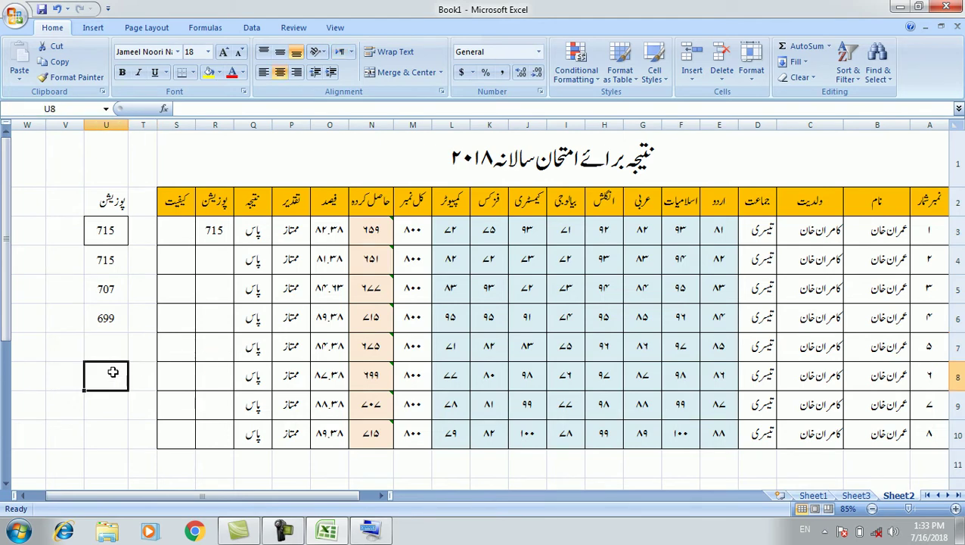
click(108, 342)
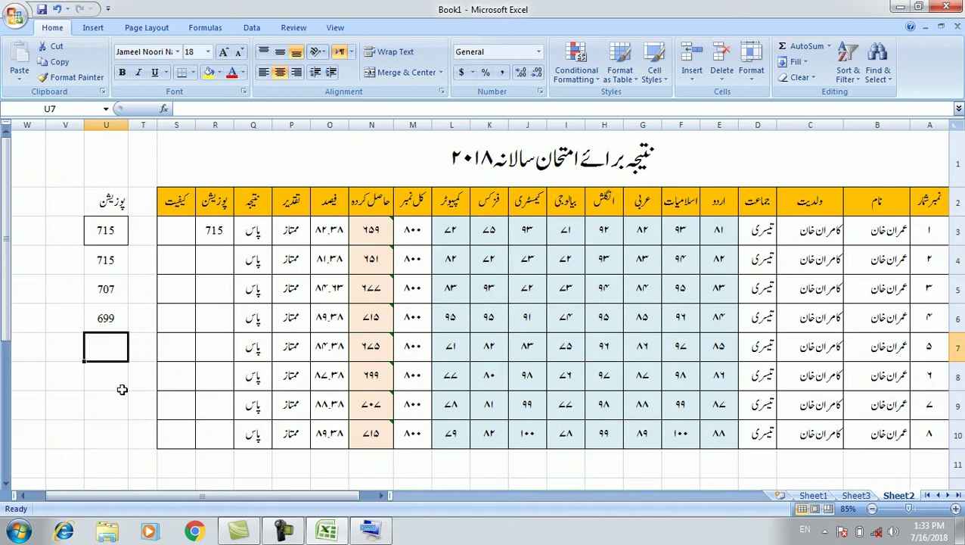
Enter 'English' in U7 and align it left and middle.
text(Engli)
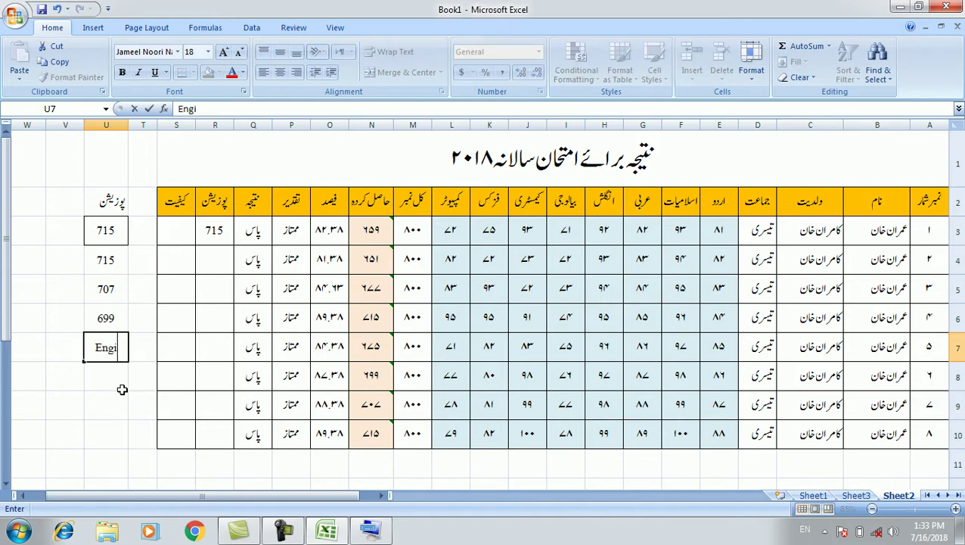
key(BackSpace)
text(lish)
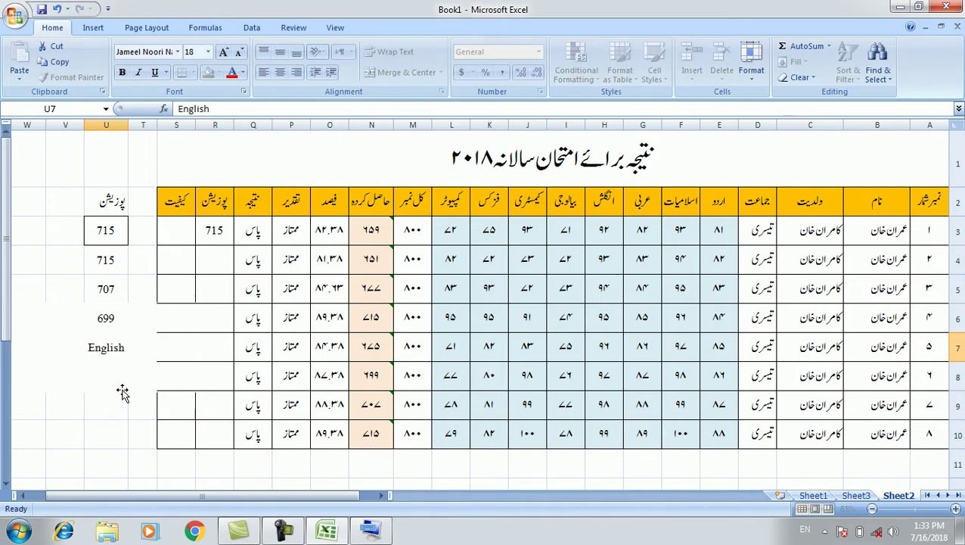
key(Return)
key(Up)
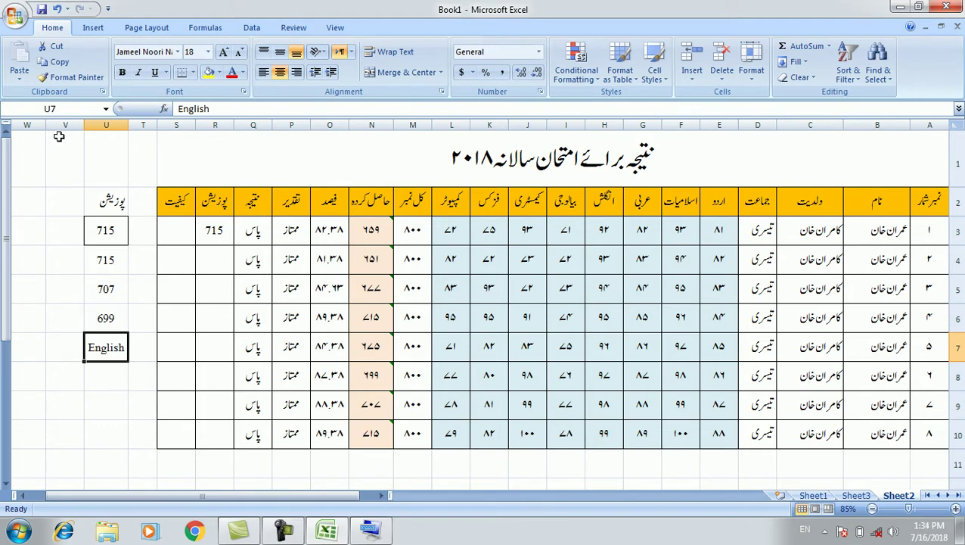
click(262, 71)
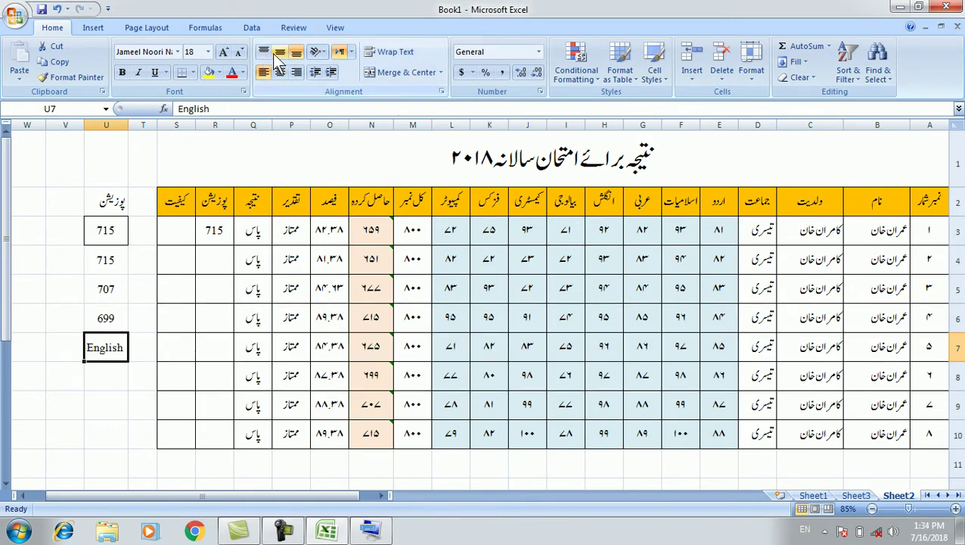
click(280, 51)
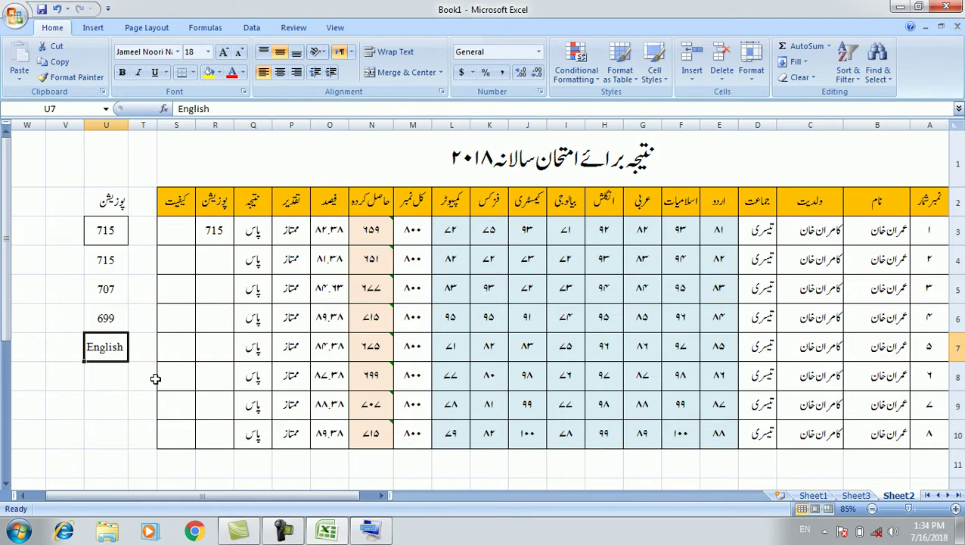
Replace U7's content with Urdu text and set its text direction to Right-to-Left.
text(اردو)
key(Return)
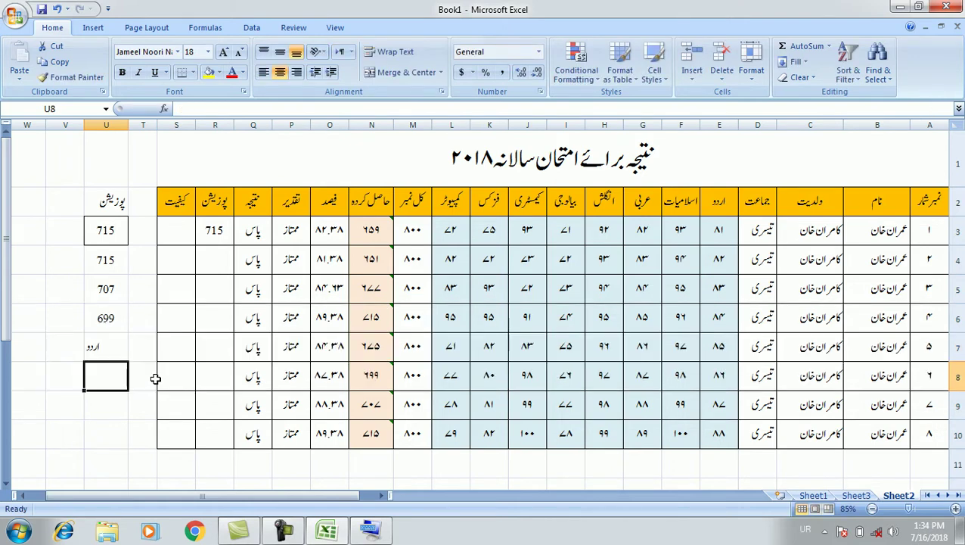
key(Up)
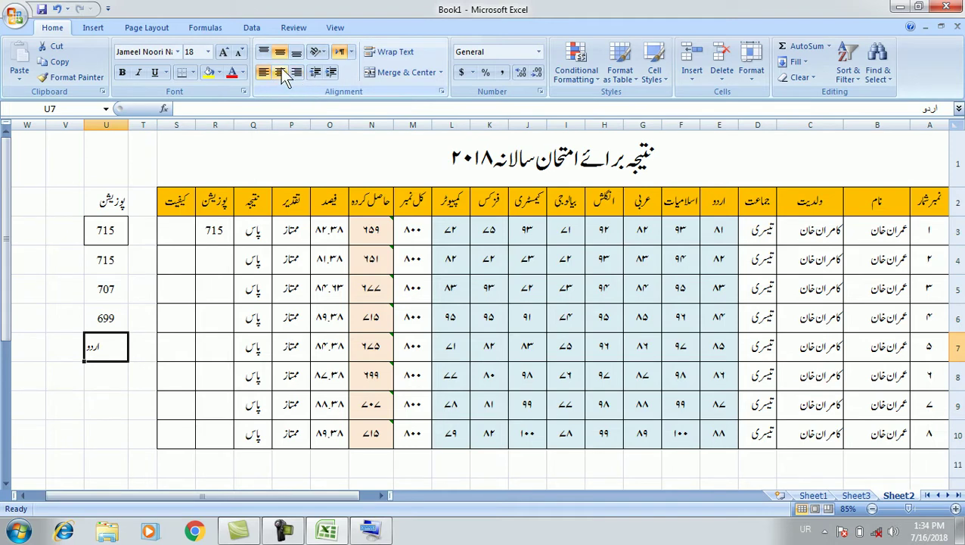
click(351, 52)
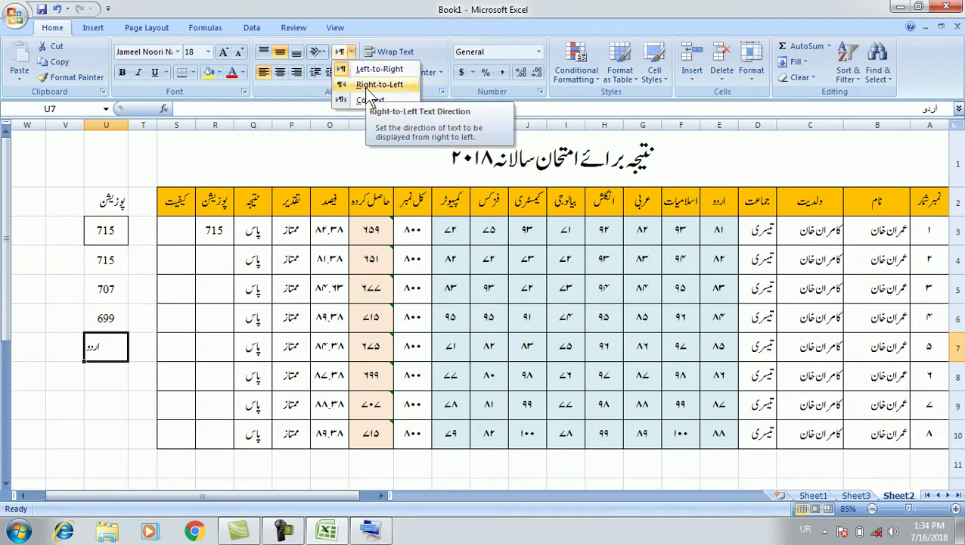
click(366, 85)
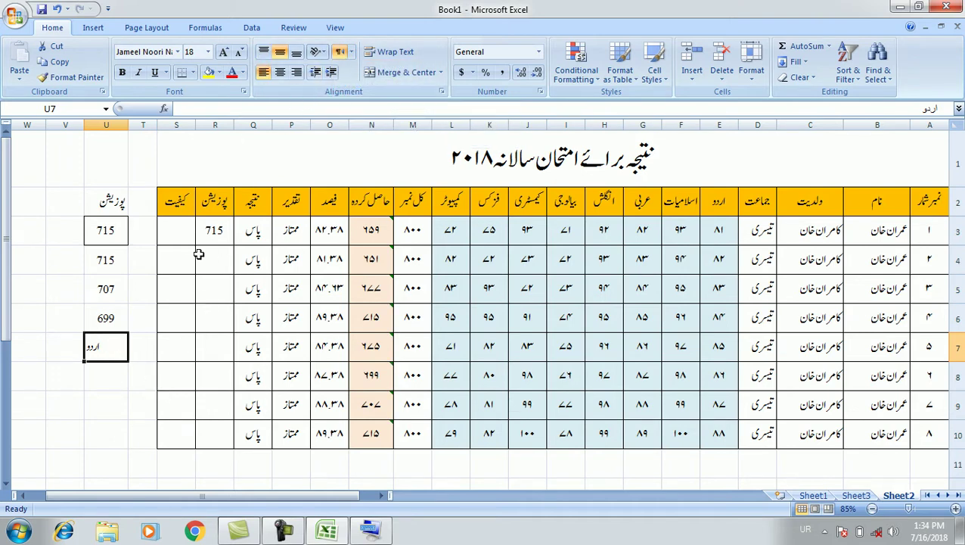
Change U7's text direction from Right-to-Left to Context.
click(247, 345)
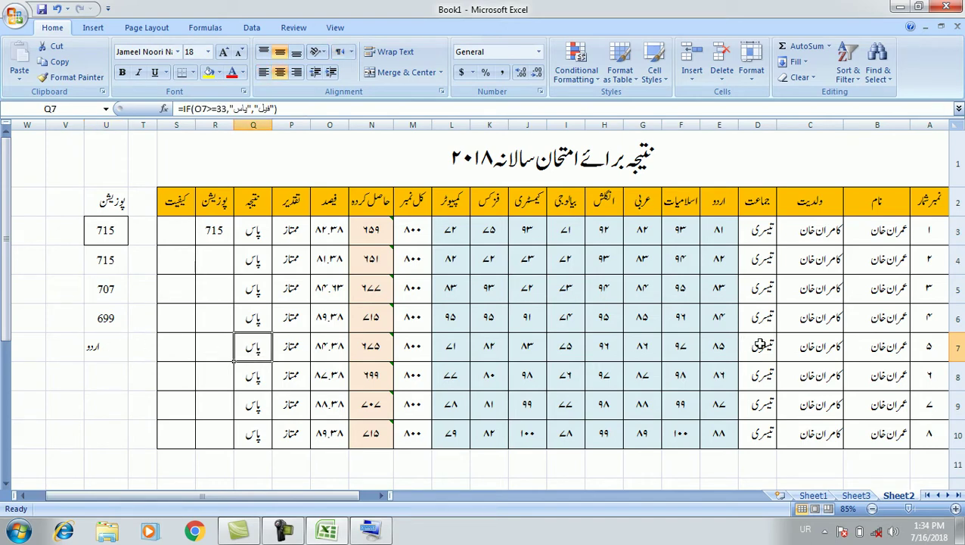
click(103, 351)
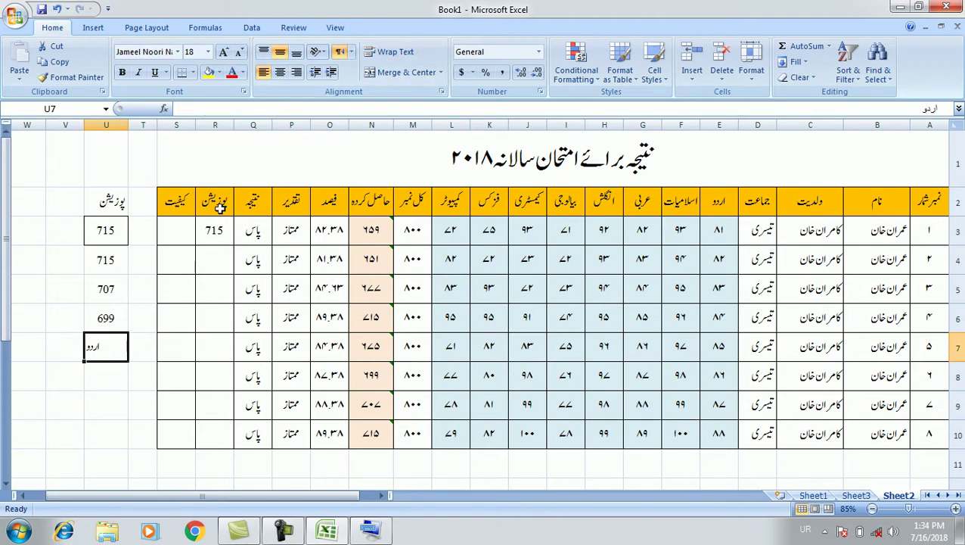
click(352, 52)
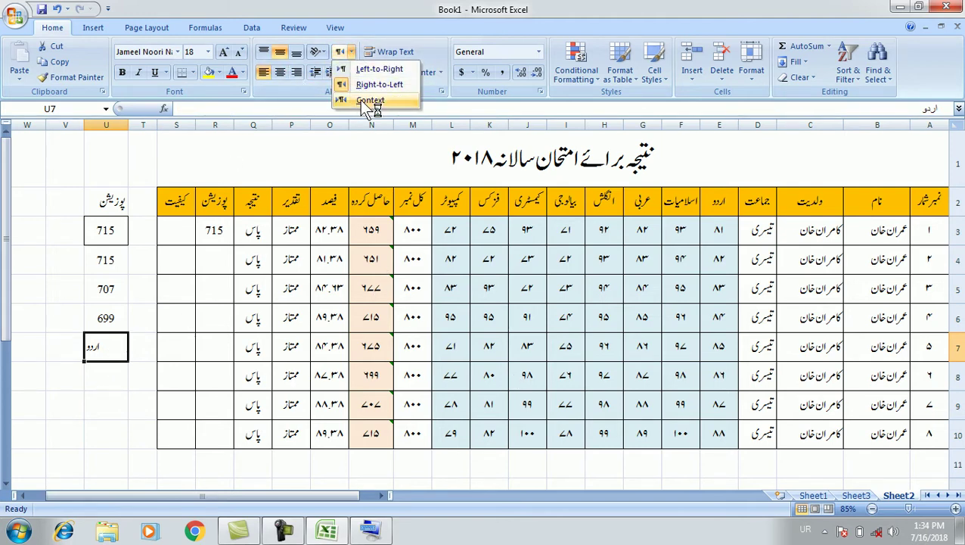
click(364, 85)
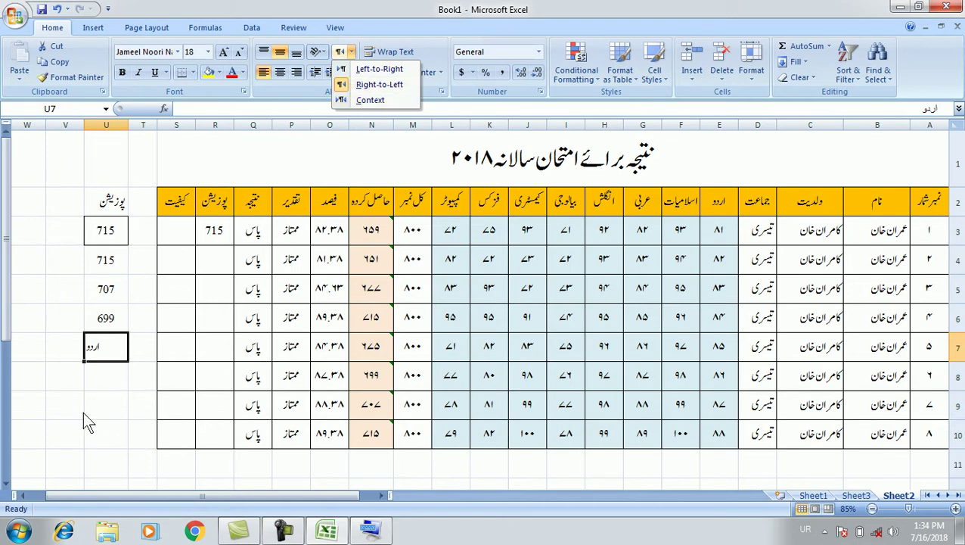
click(117, 318)
click(115, 338)
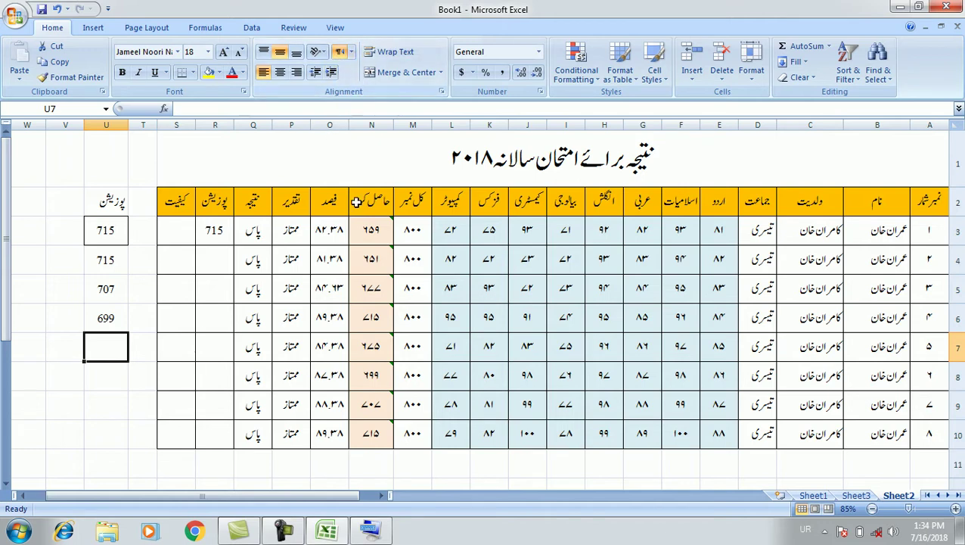
Right-align the 699 in U6 and increase its indent seven times.
click(108, 318)
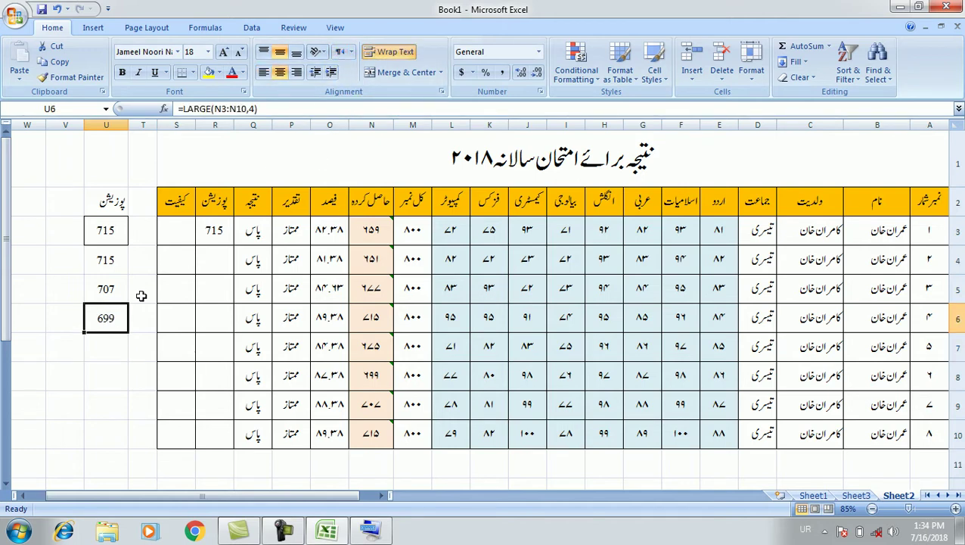
click(330, 75)
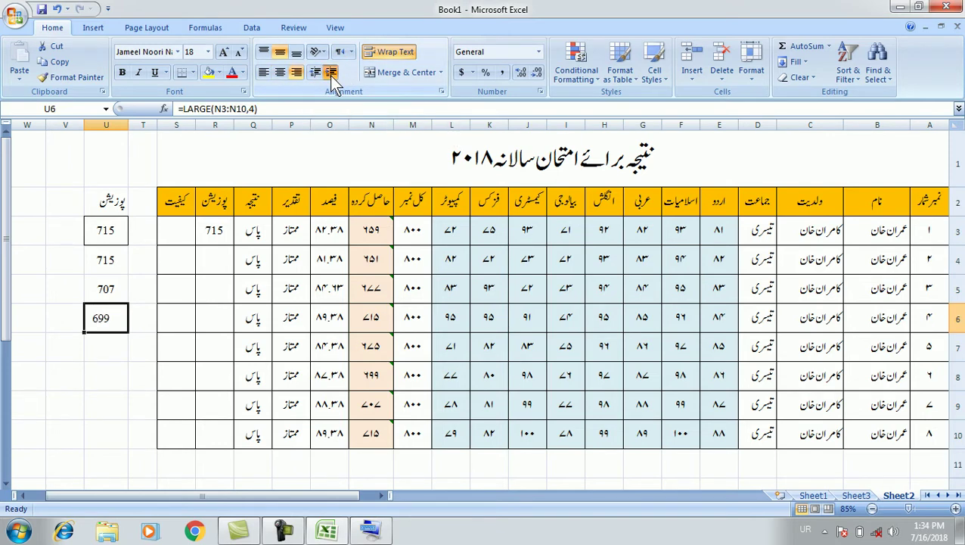
click(330, 76)
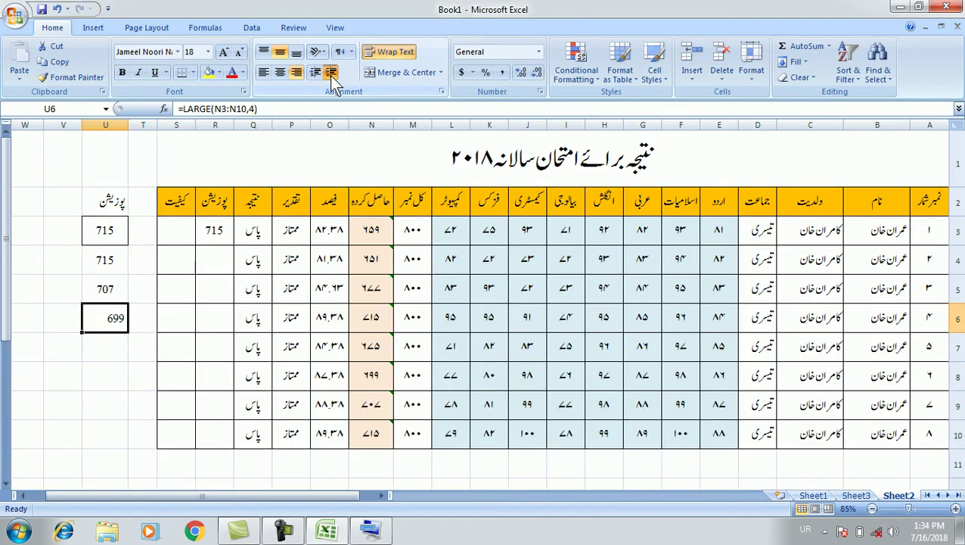
click(330, 76)
click(329, 76)
click(330, 76)
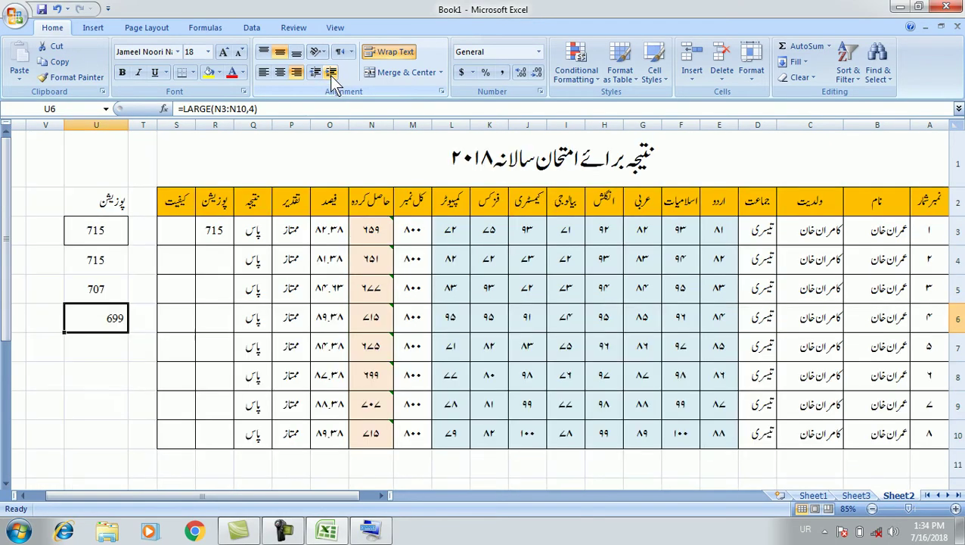
click(330, 76)
click(330, 75)
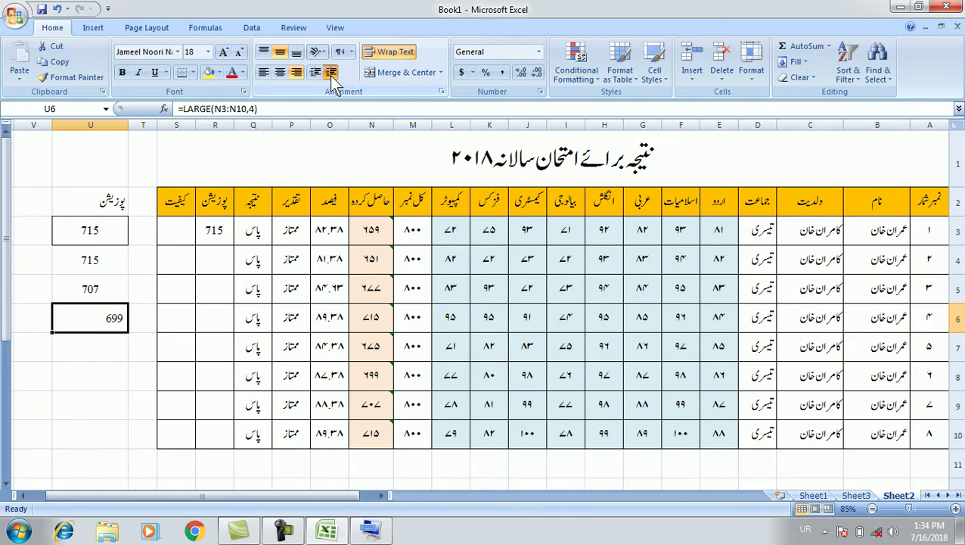
click(330, 76)
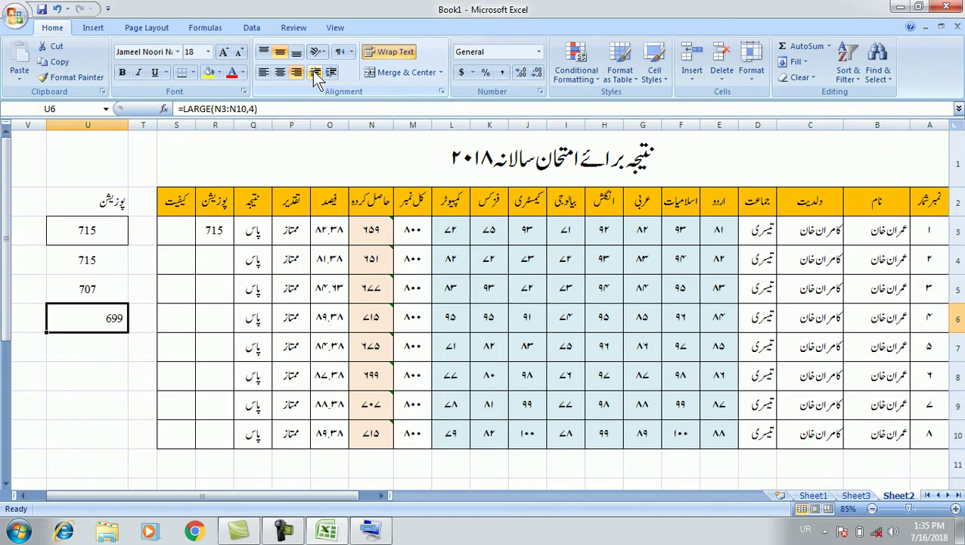
key(alt+Tab)
key(Tab)
key(alt+shift+Tab)
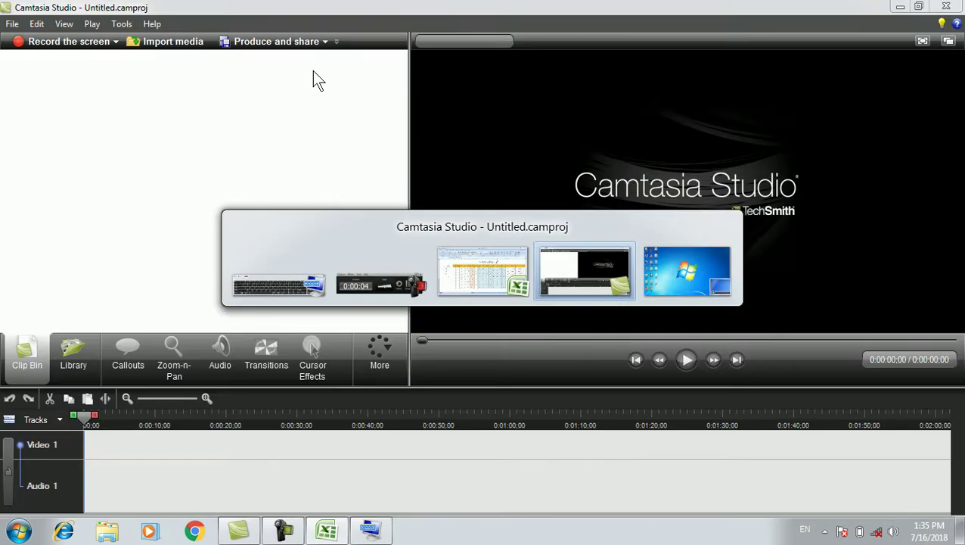
key(alt+shift+Tab)
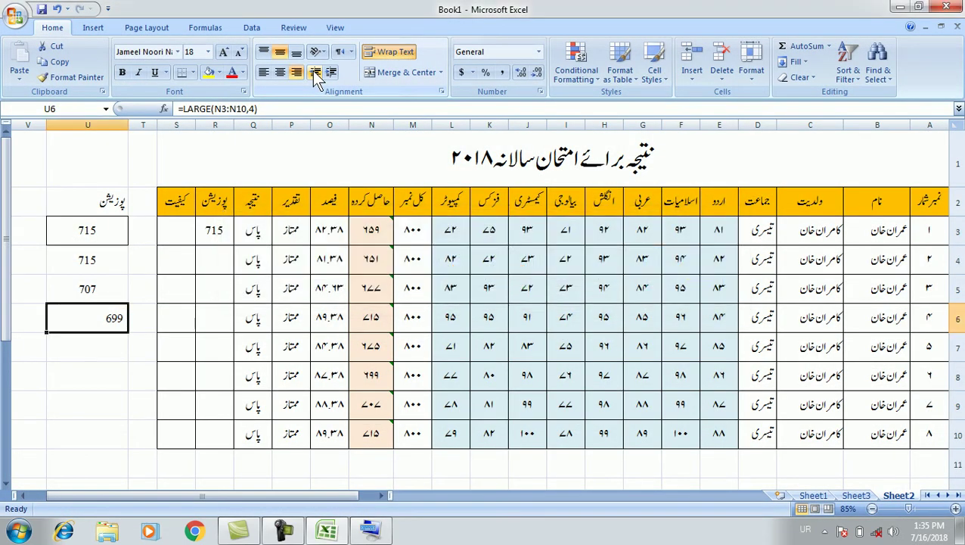
key(alt+shift+Tab)
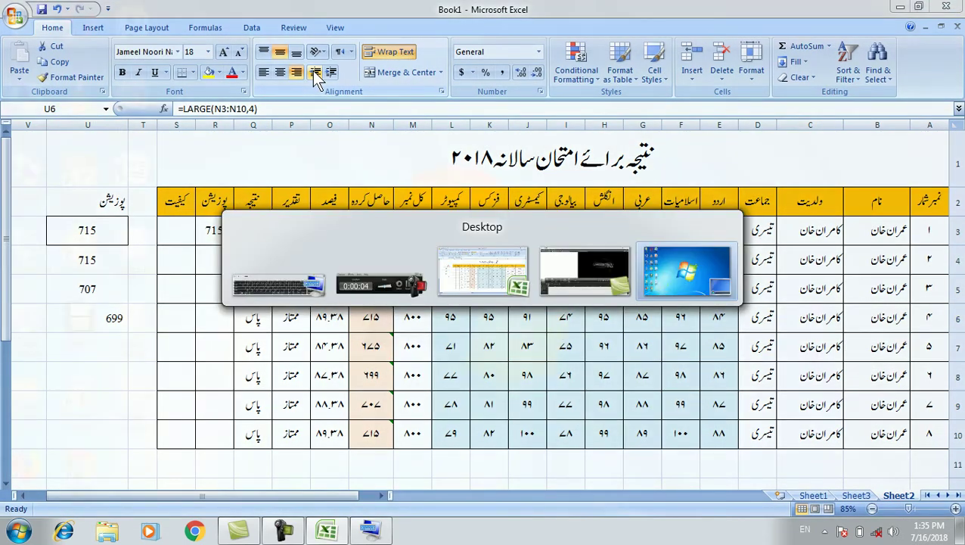
key(alt+shift+Tab)
key(alt+shift+Tab)
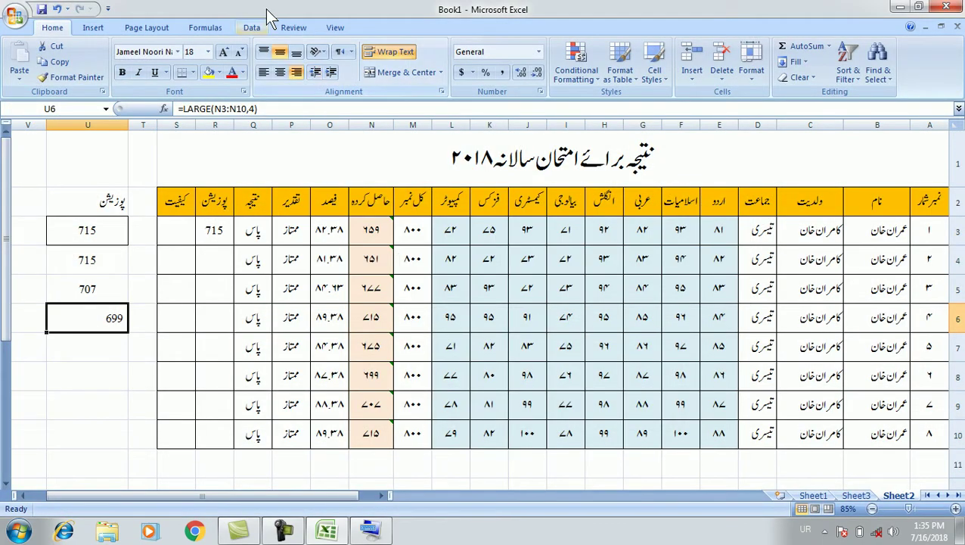
Reduce the 699's indent in U6, leaving a single indent step.
click(313, 75)
click(313, 76)
click(331, 74)
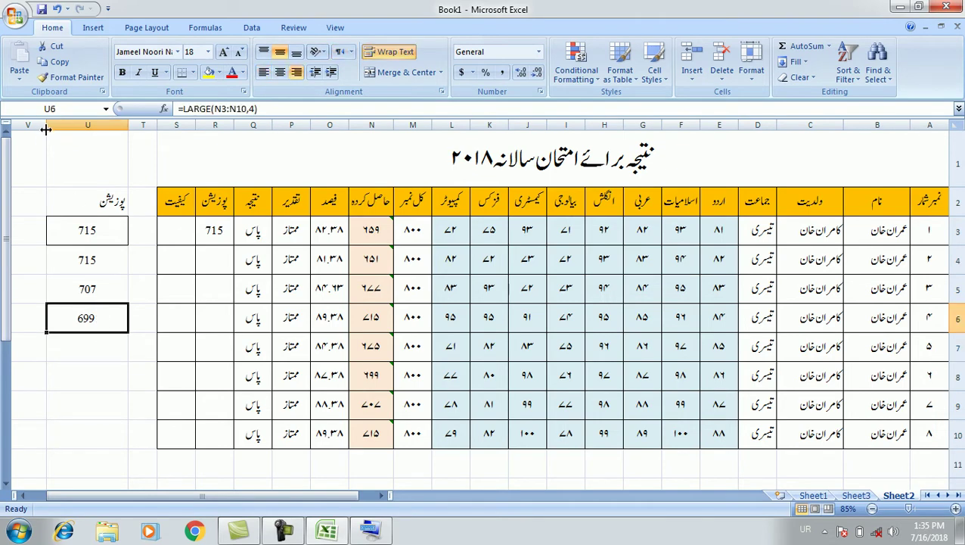
Narrow column U, check the merge options without merging, and select U7.
drag(45, 130, 76, 127)
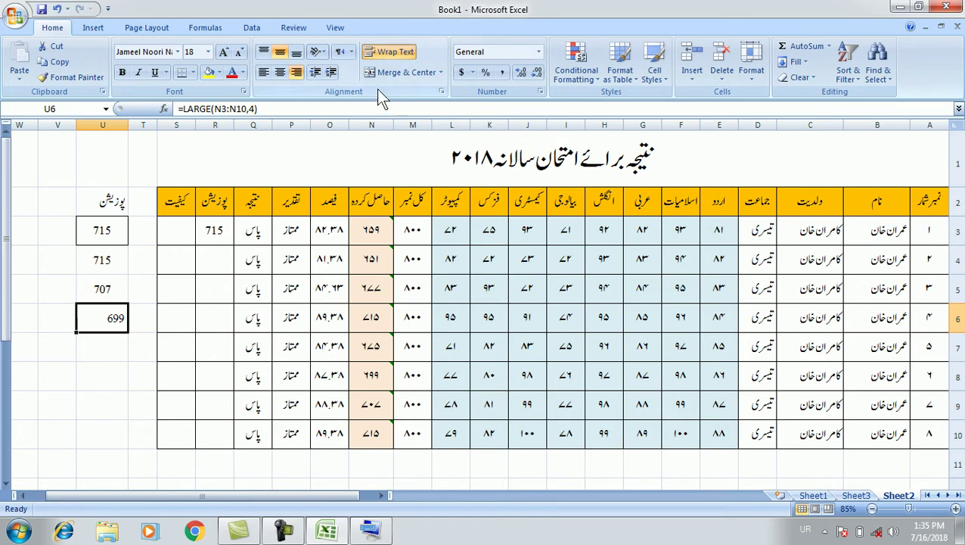
click(439, 73)
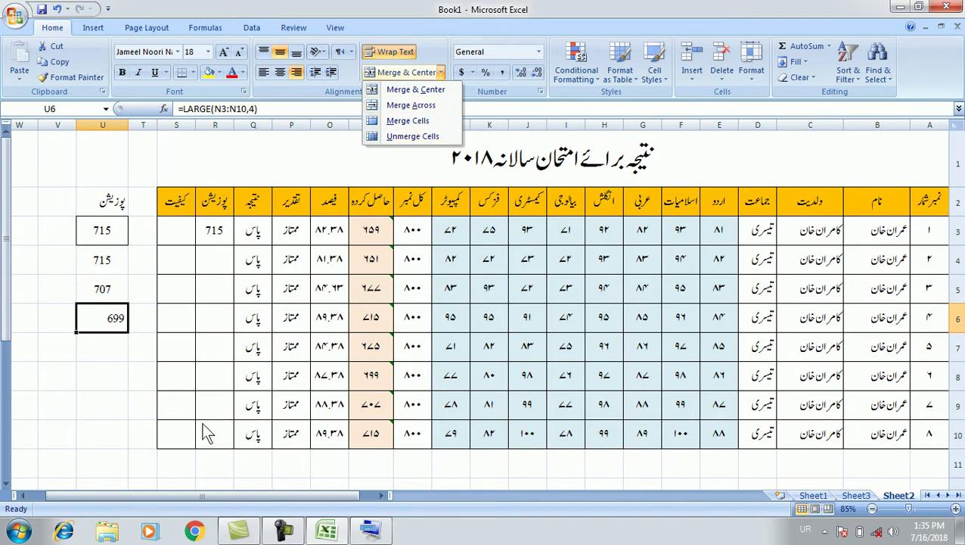
click(102, 342)
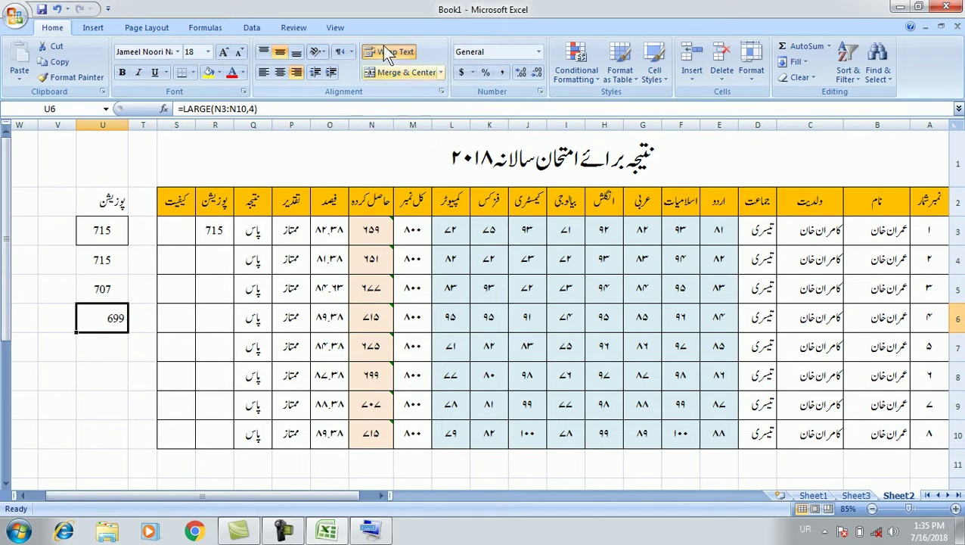
click(112, 350)
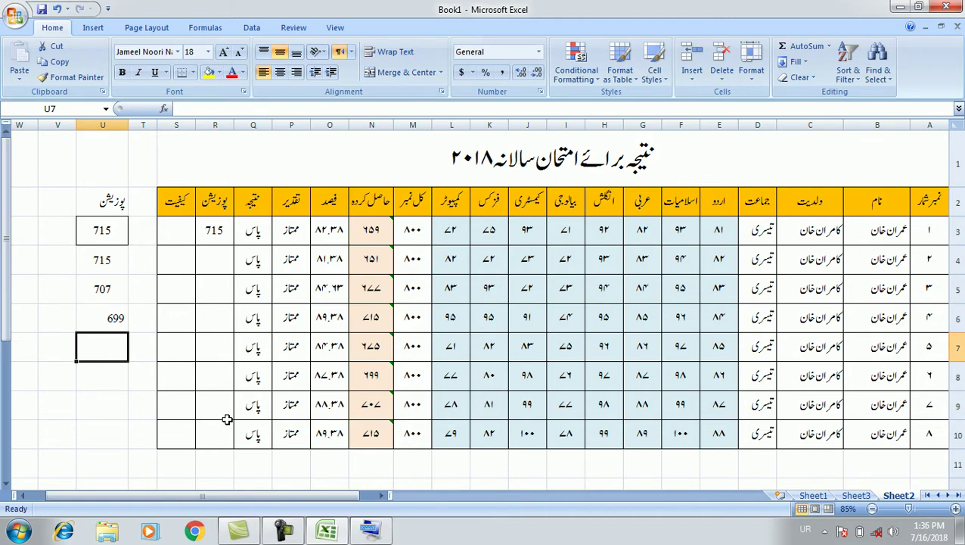
Type the Urdu sentence 'اس سیل میں زیادہ ٹیکسٹ ڈالنا ہے' into U7.
text(ہ)
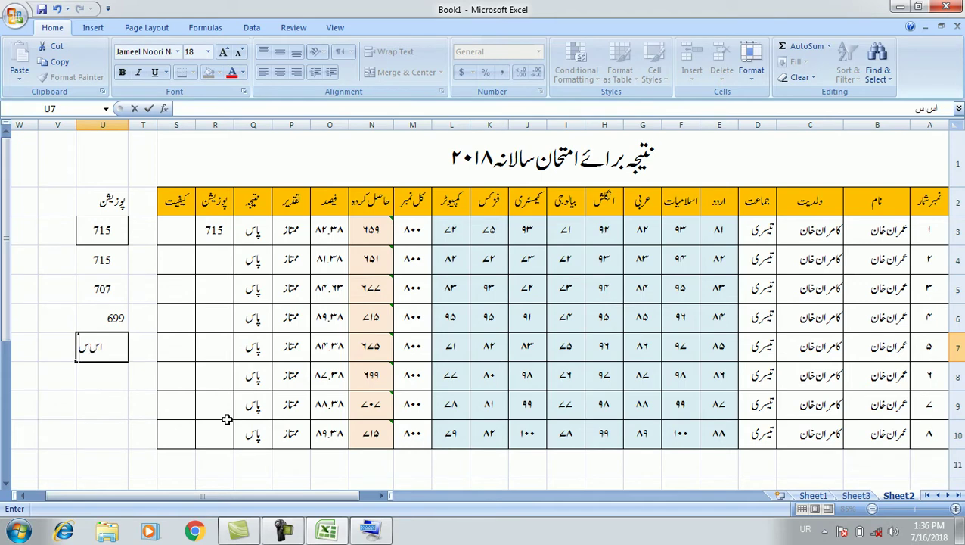
text(یل میں زیادہ)
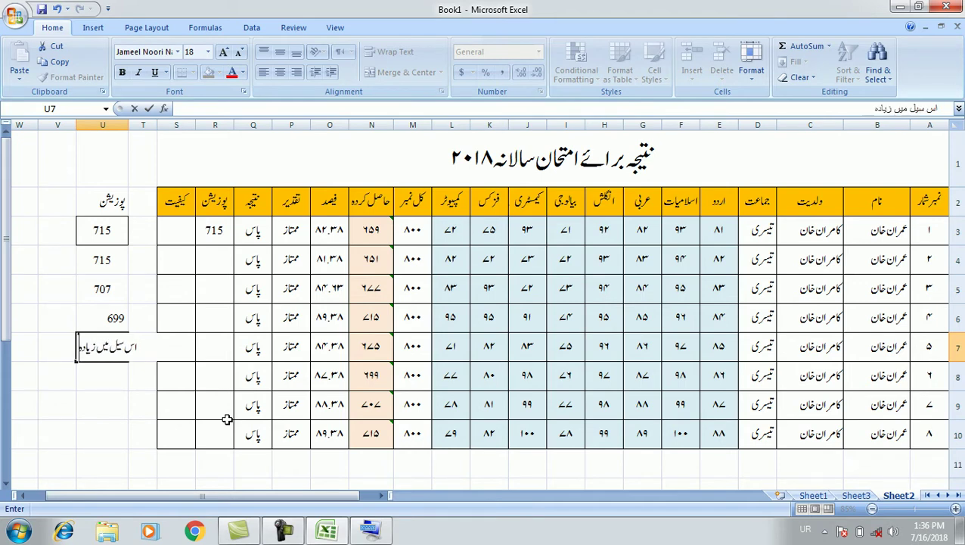
text( ٹیس)
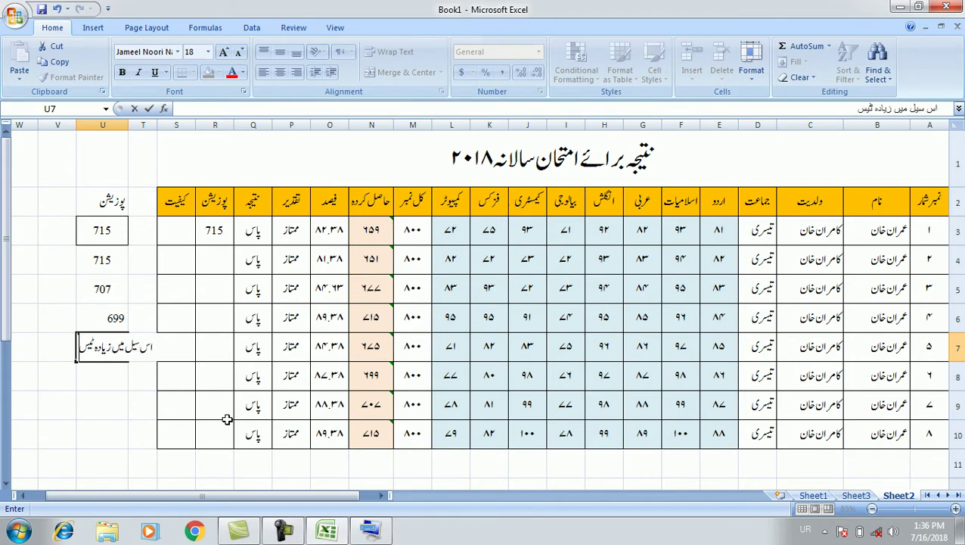
key(BackSpace)
text(کس)
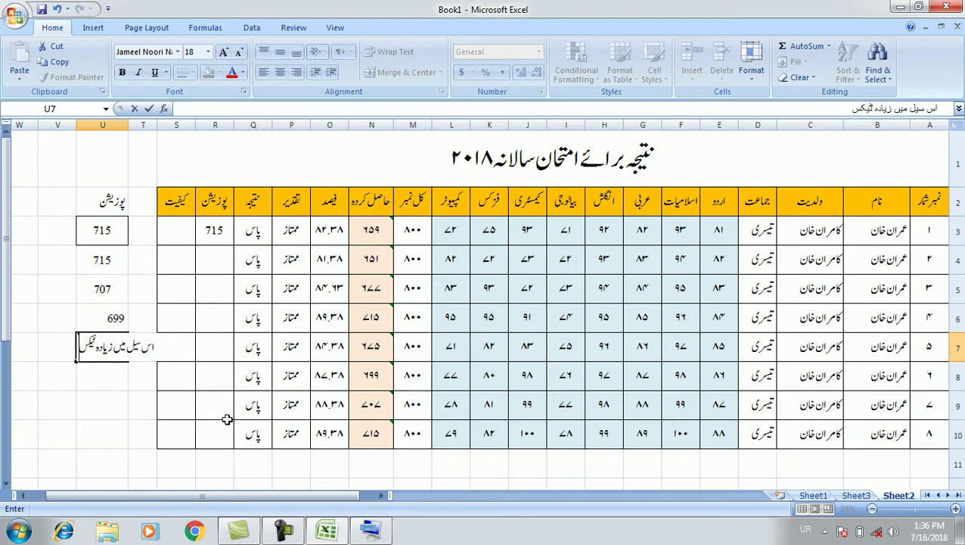
text(ٹ ڈالنا ہے)
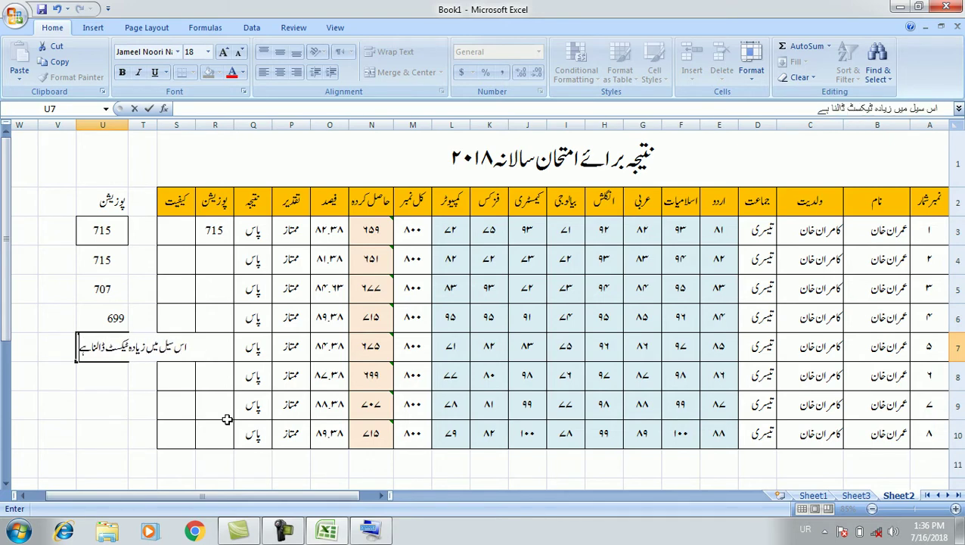
key(Up)
key(Down)
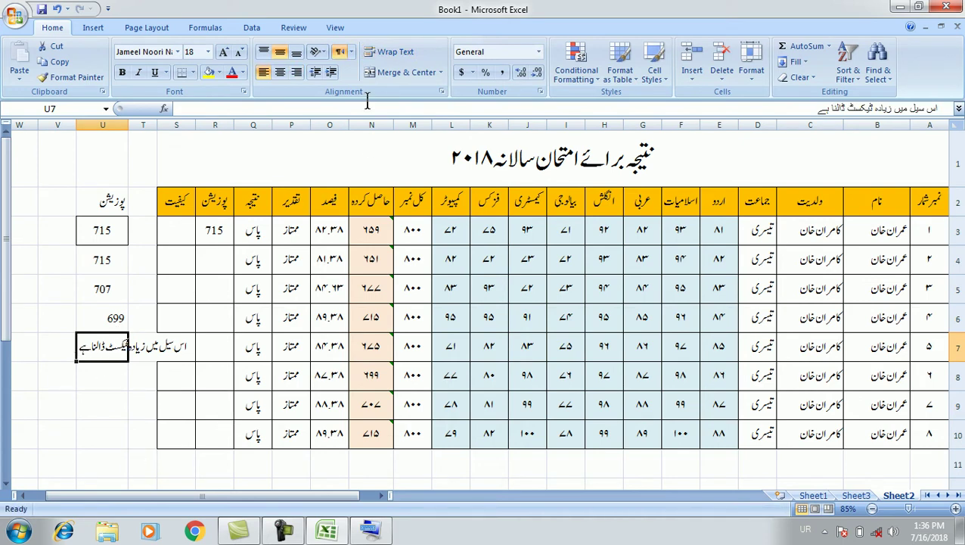
Set U7's text direction to Right-to-Left and right-align the sentence.
click(352, 52)
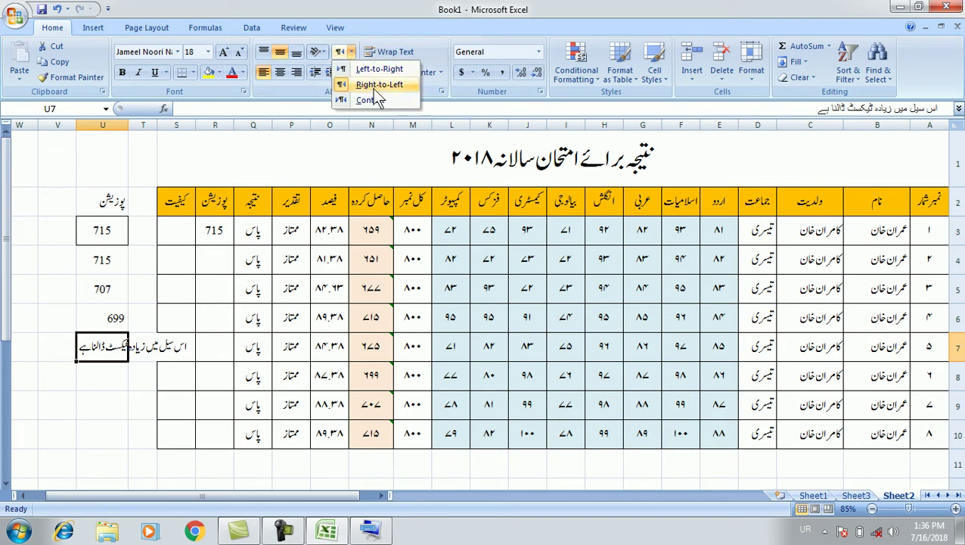
click(380, 80)
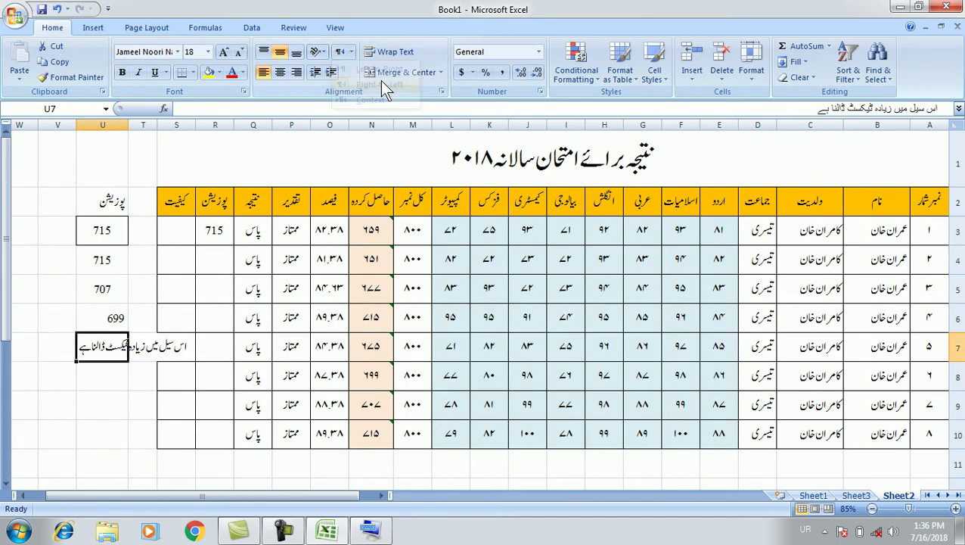
click(350, 51)
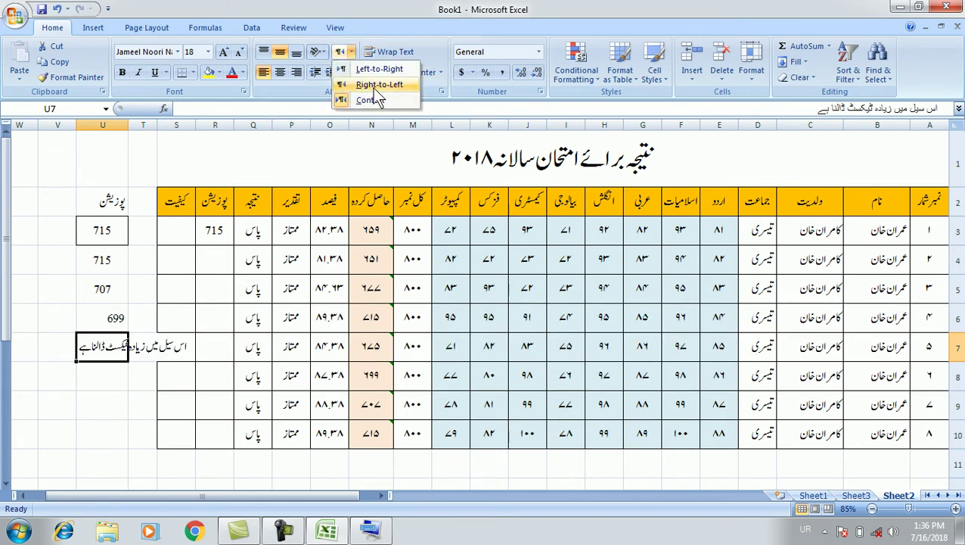
click(372, 87)
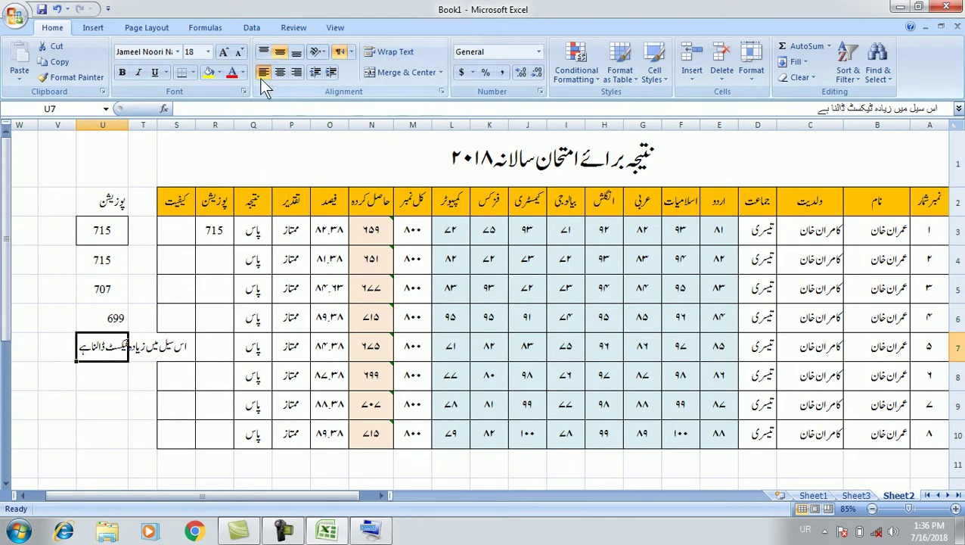
click(295, 72)
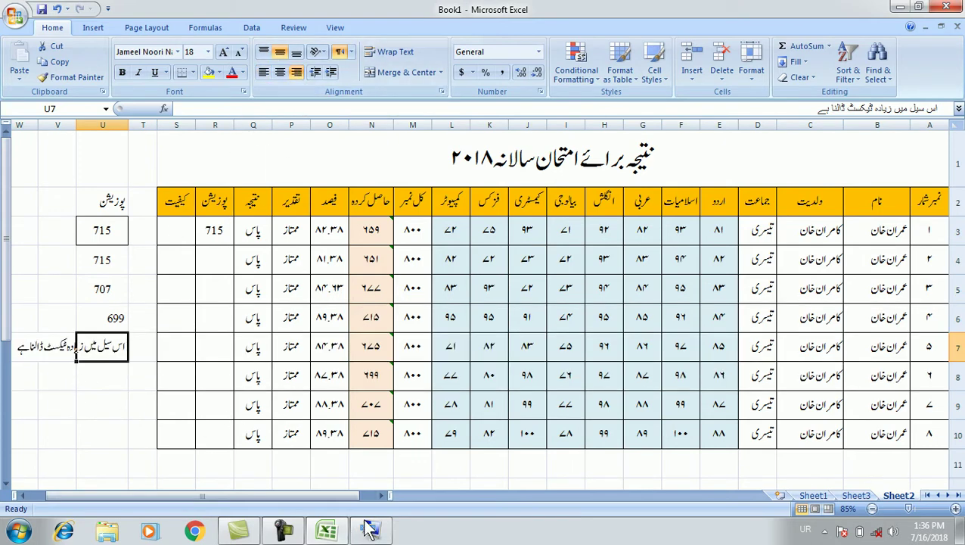
click(23, 495)
click(23, 496)
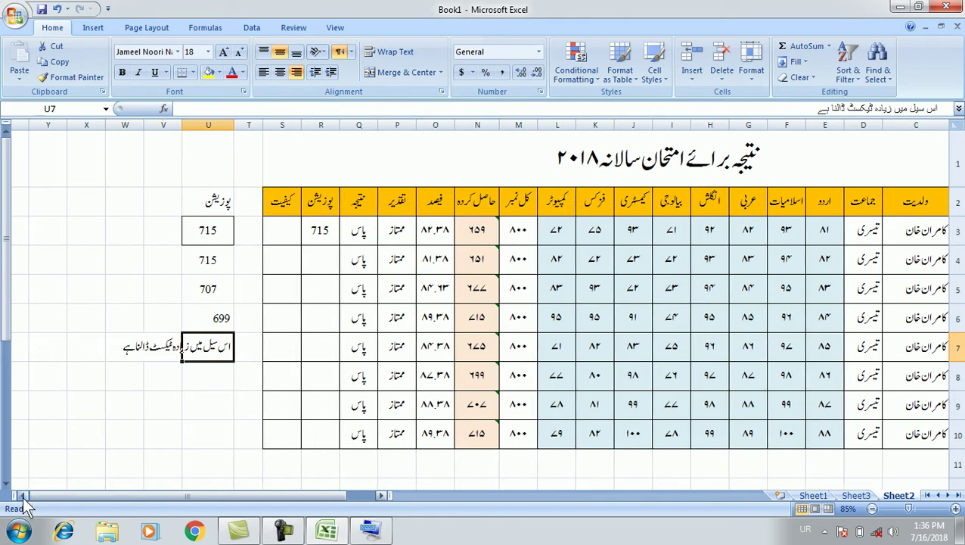
click(22, 496)
click(23, 495)
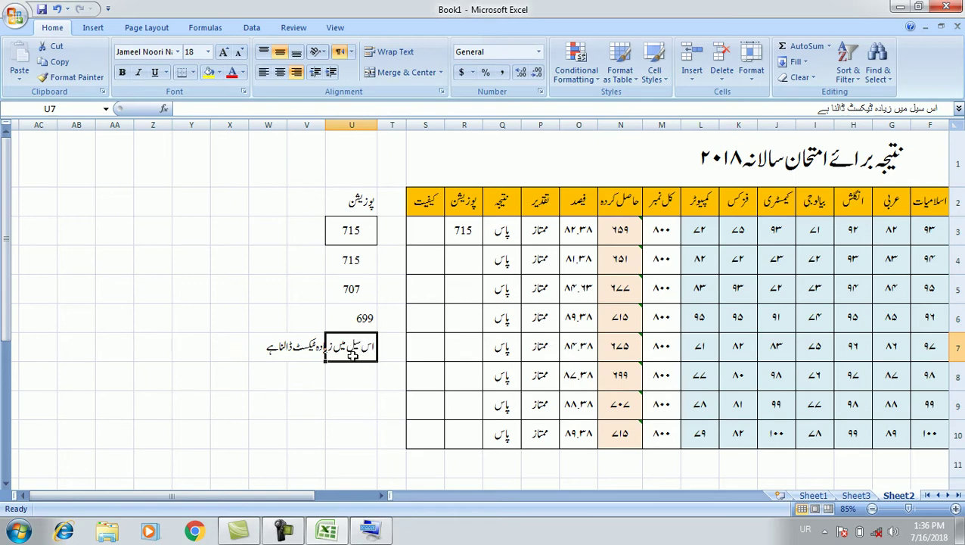
click(353, 378)
click(340, 350)
Wrap U7's long sentence onto two lines and adjust column U's width.
click(401, 54)
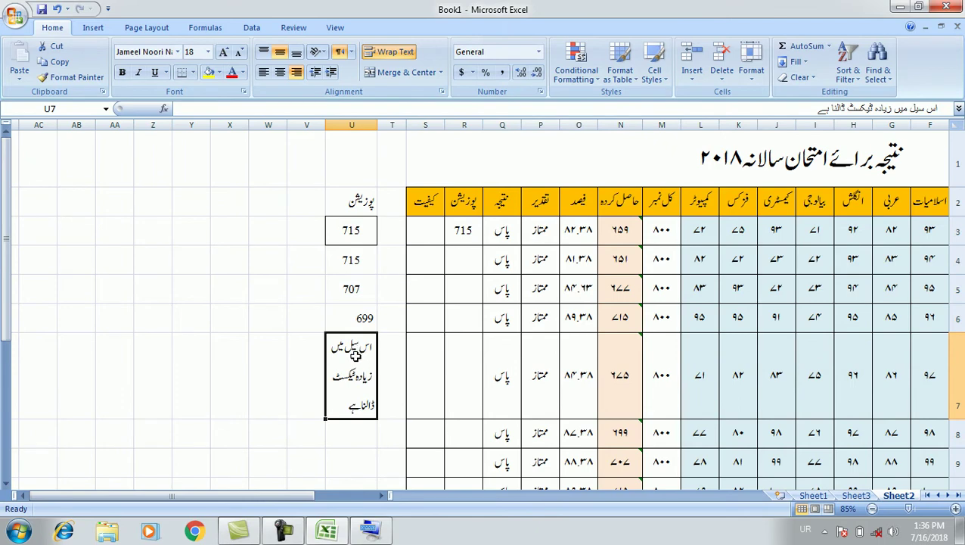
drag(322, 127, 311, 127)
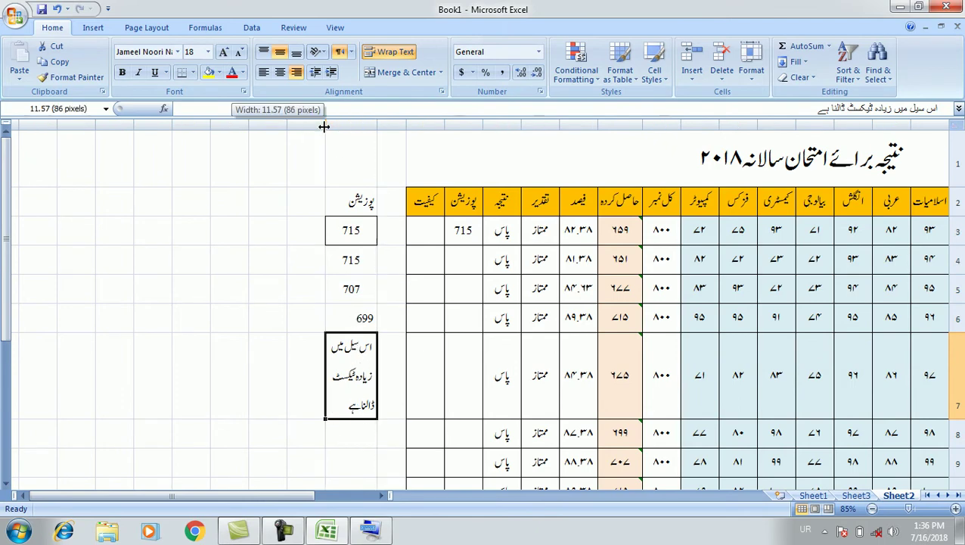
click(274, 381)
click(330, 385)
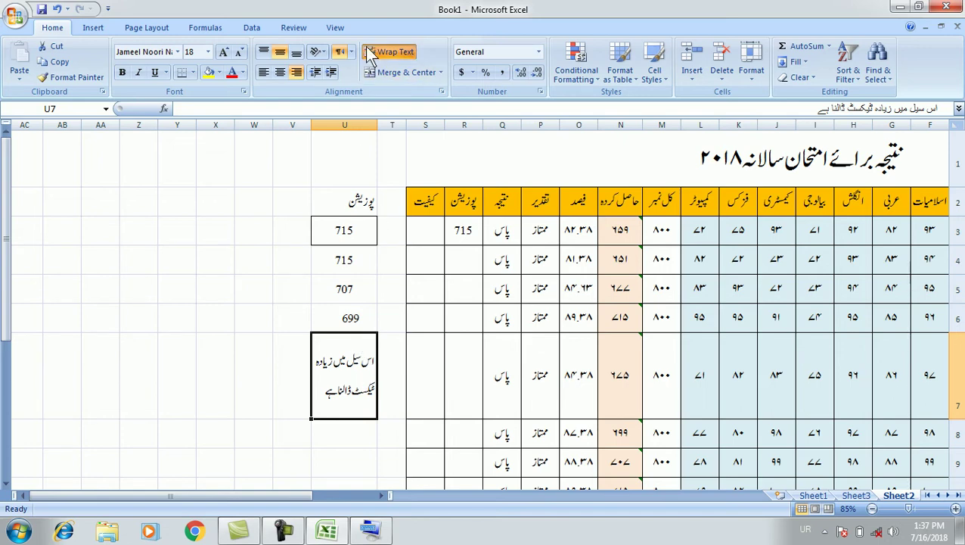
Open and dismiss the Merge & Center options without merging, then reselect U7.
click(441, 72)
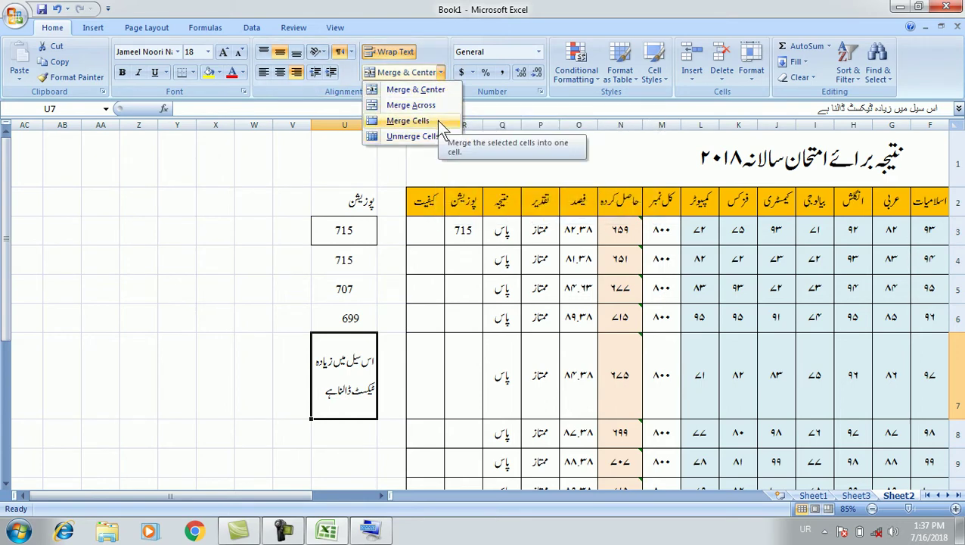
click(226, 381)
click(231, 381)
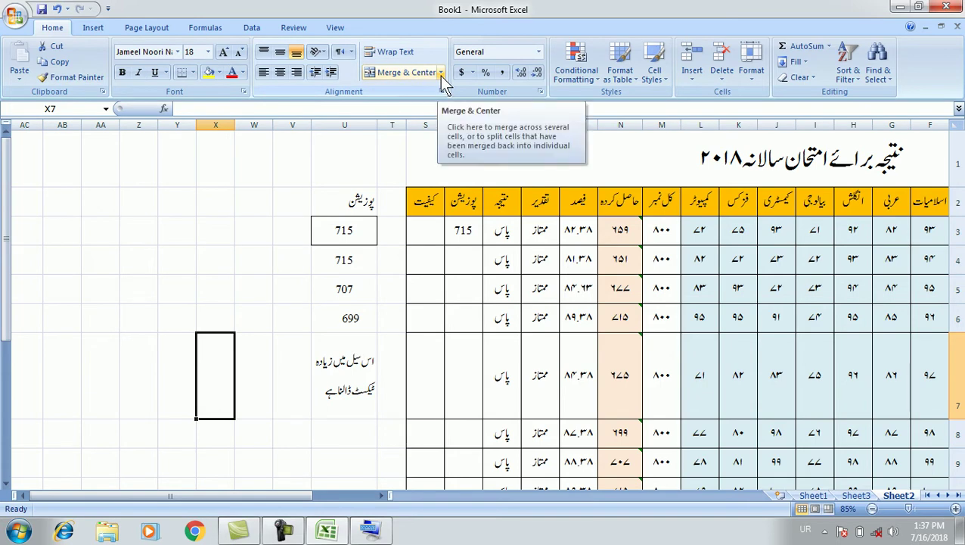
click(351, 374)
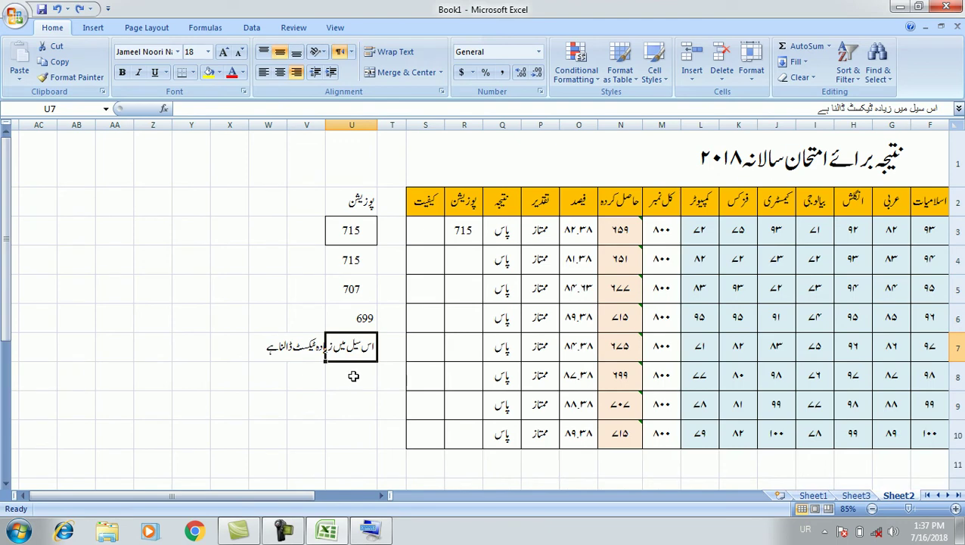
Reset U7's alignment with Alt+H, A, L and delete its Urdu sentence.
key(alt+h)
key(a)
key(l)
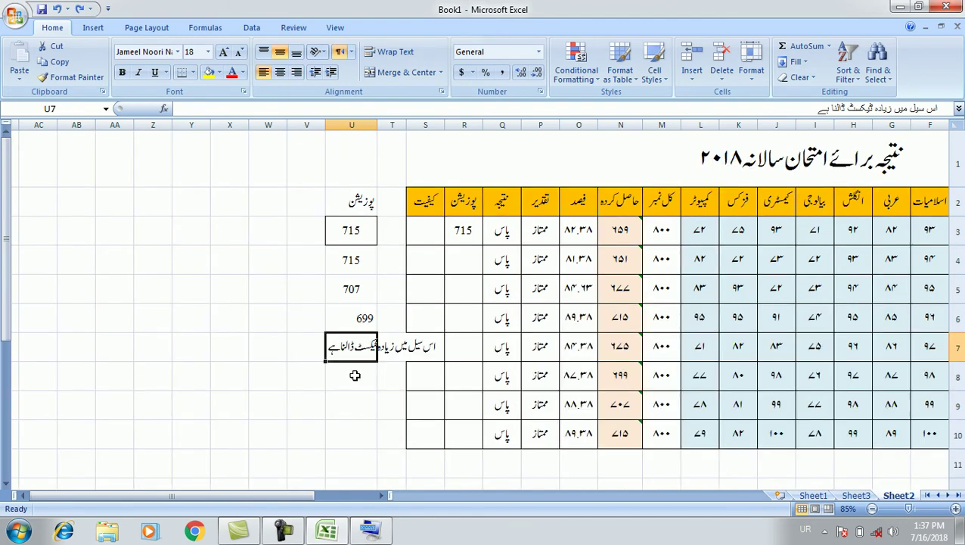
key(Delete)
click(355, 384)
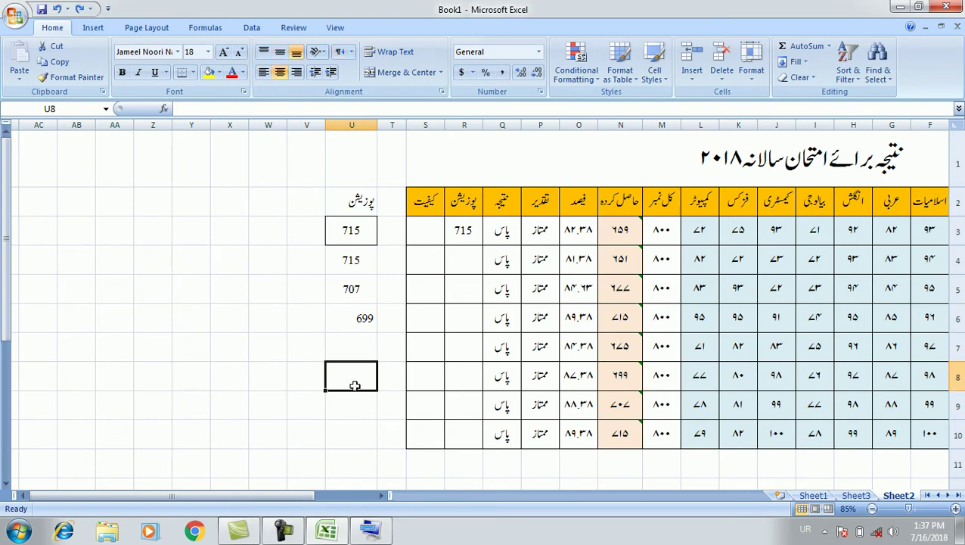
key(ctrl+z)
key(ctrl+z)
key(ctrl+z)
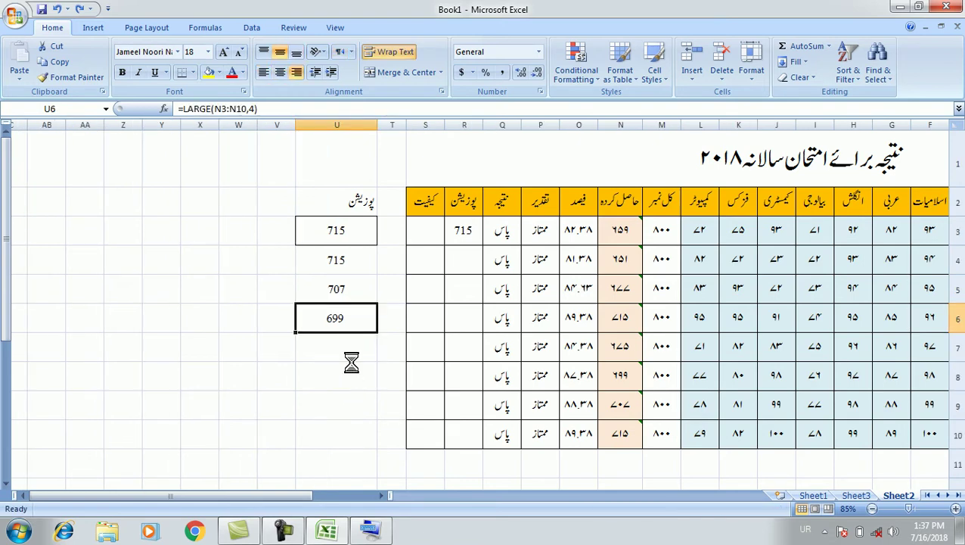
Narrow column U back and check the Number Format list without changing it.
drag(297, 125, 326, 125)
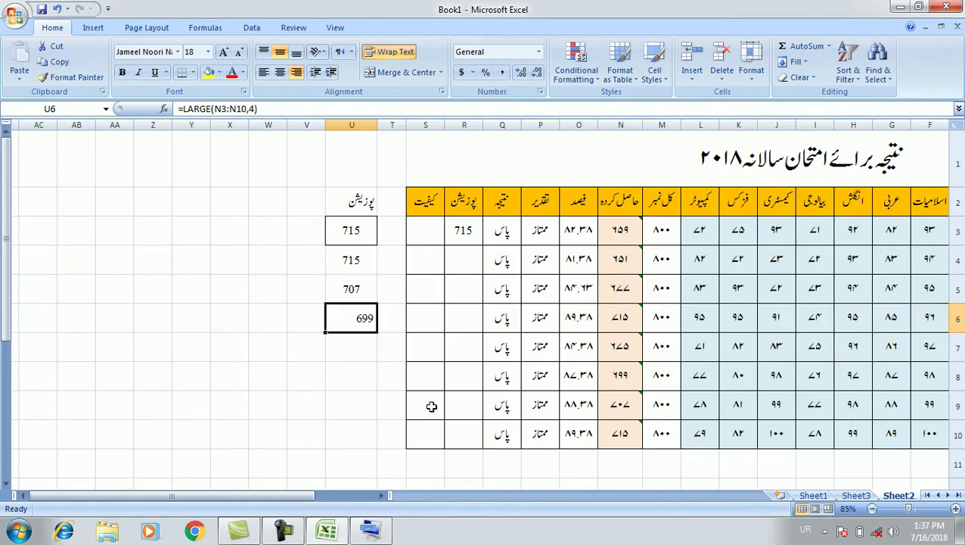
click(540, 53)
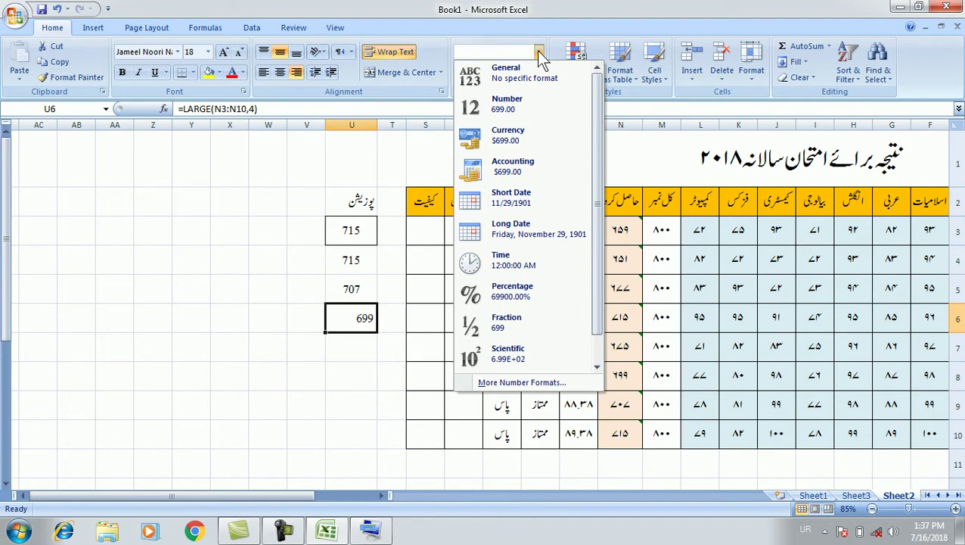
click(407, 445)
click(359, 344)
click(356, 317)
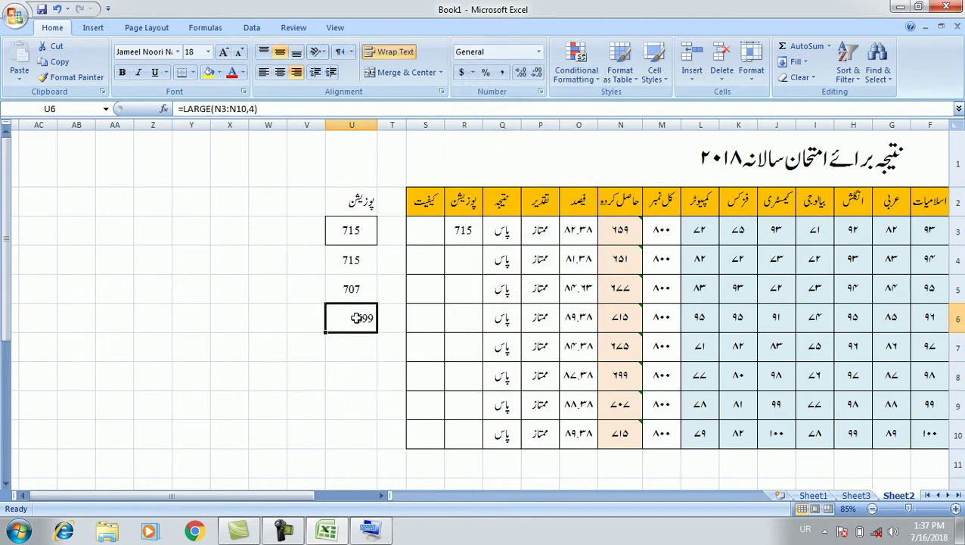
Inspect the percentage, SUM(E3:L3) total, 800 maximum and IF grade formulas in row 3.
click(574, 313)
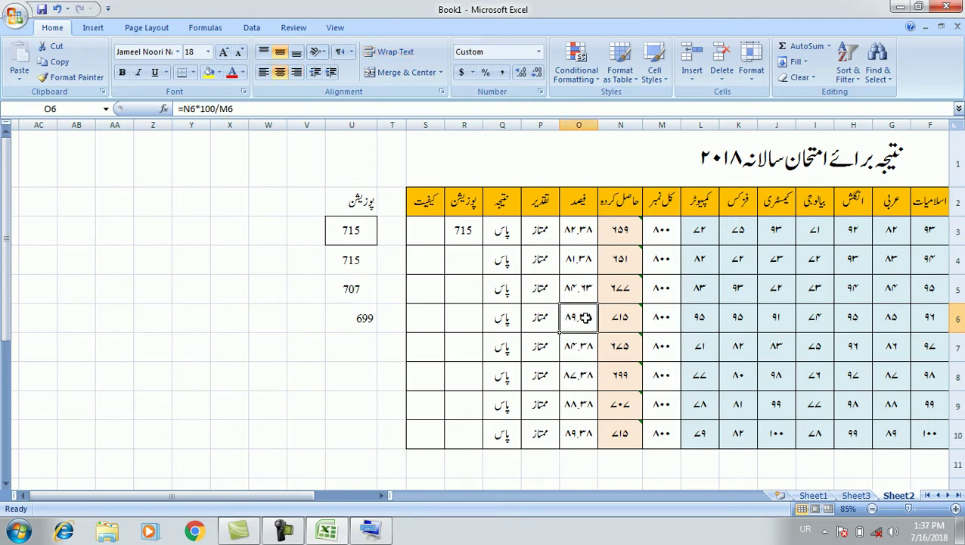
ctrl+scroll(505, 378, up, 1)
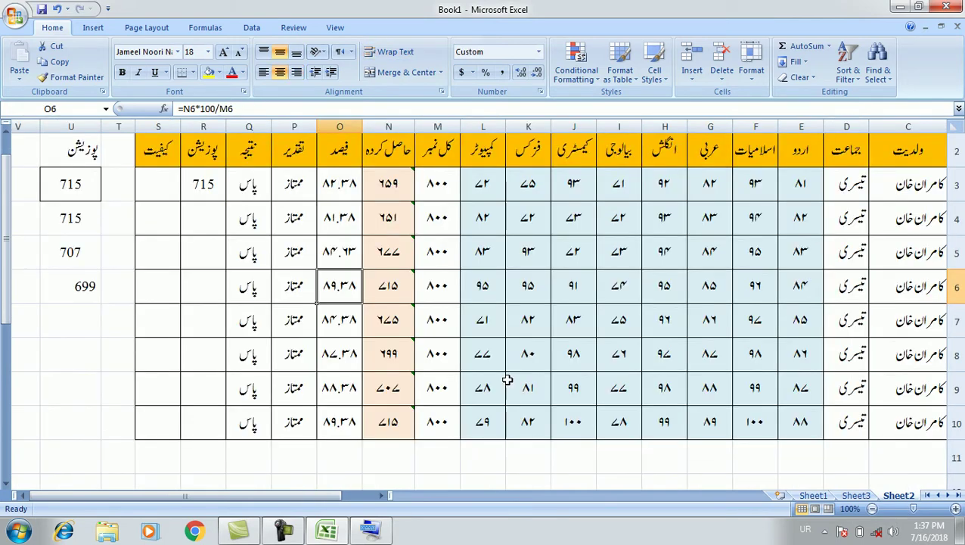
scroll(553, 377, up, 1)
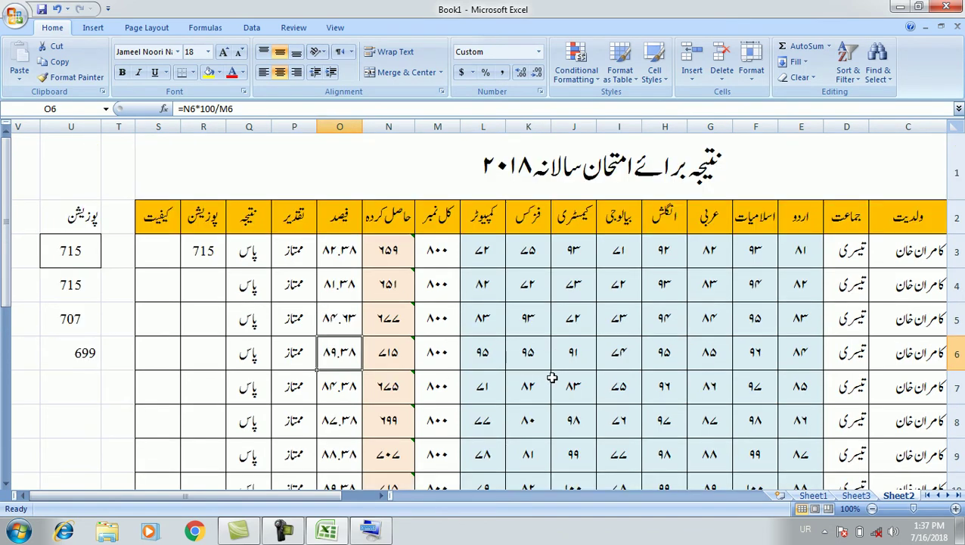
click(339, 316)
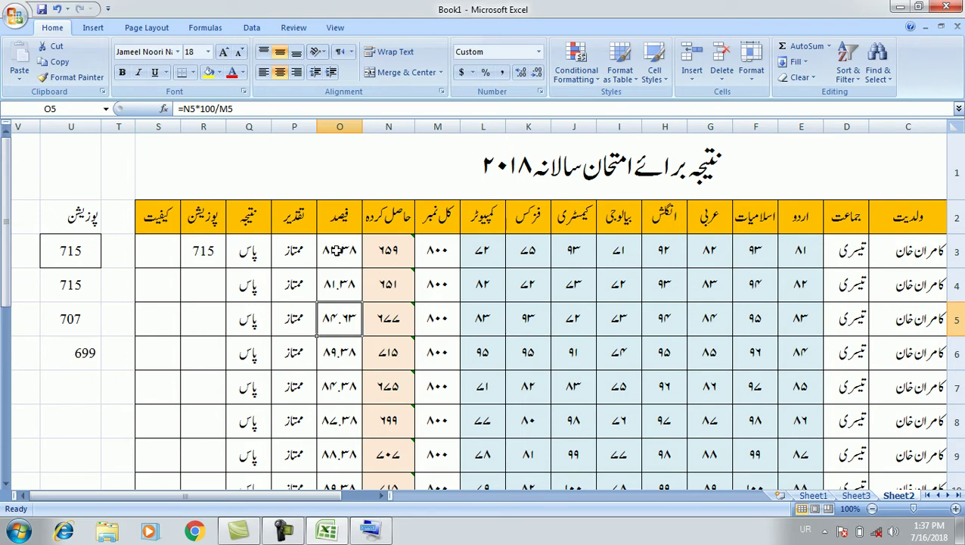
click(336, 250)
click(394, 252)
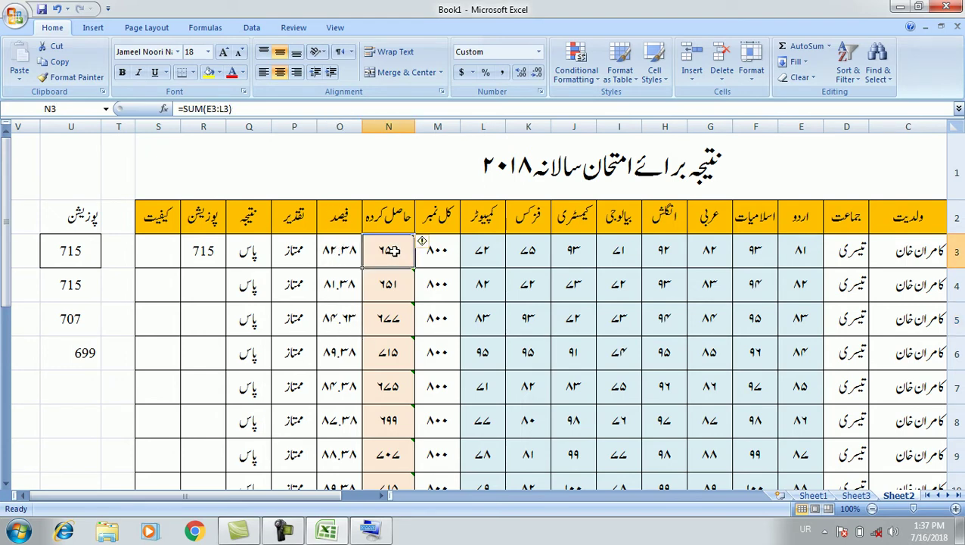
click(442, 257)
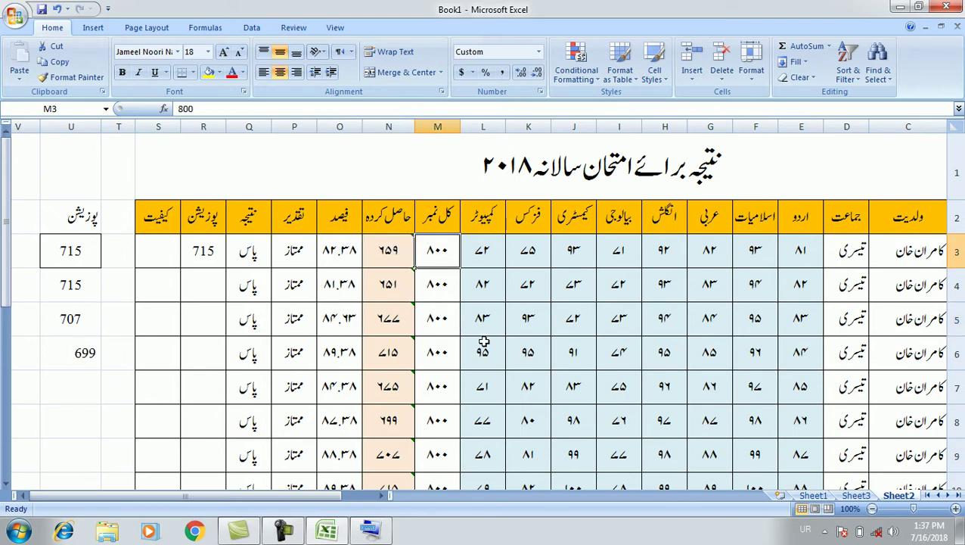
click(294, 248)
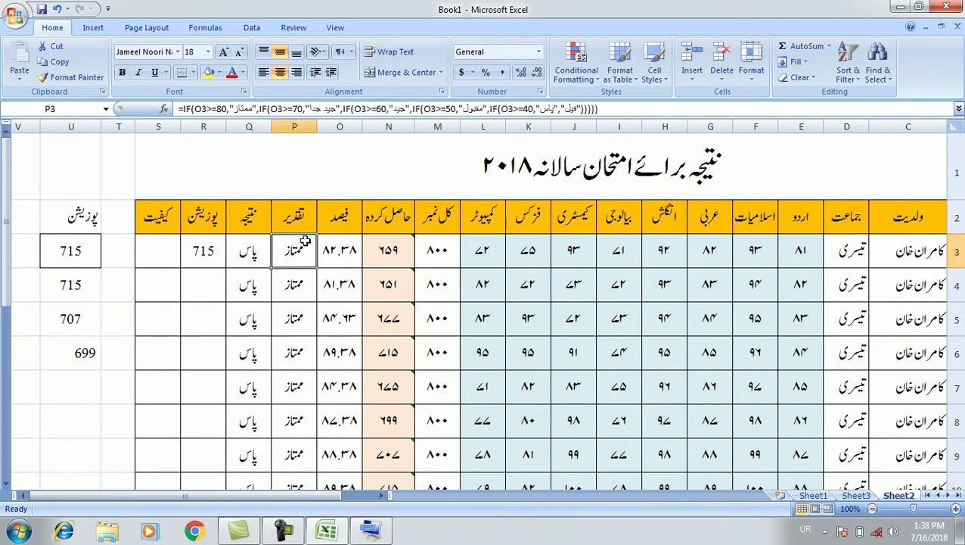
click(297, 211)
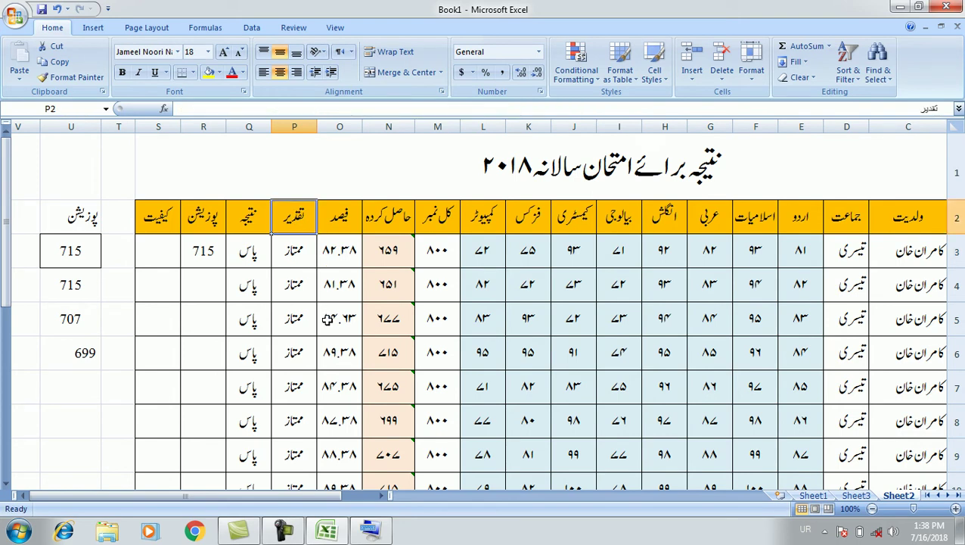
Enter 'درجہ' as the P2 header, then check the Q3, R3 and O3 formulas.
text(درجہ)
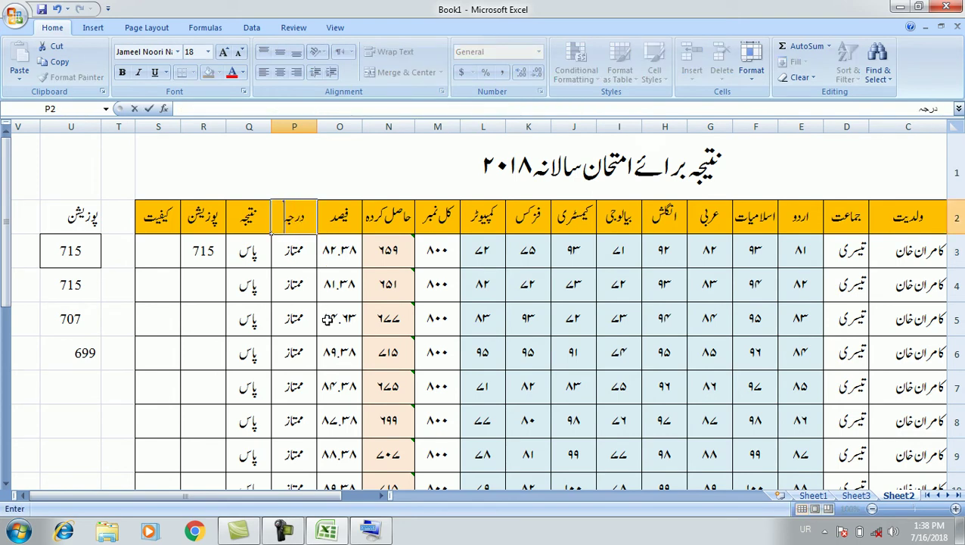
key(Return)
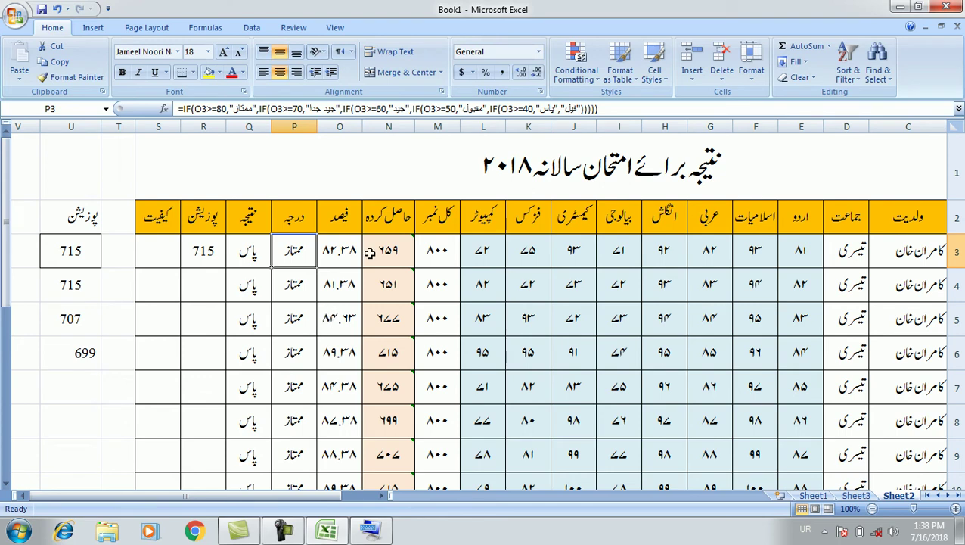
click(247, 252)
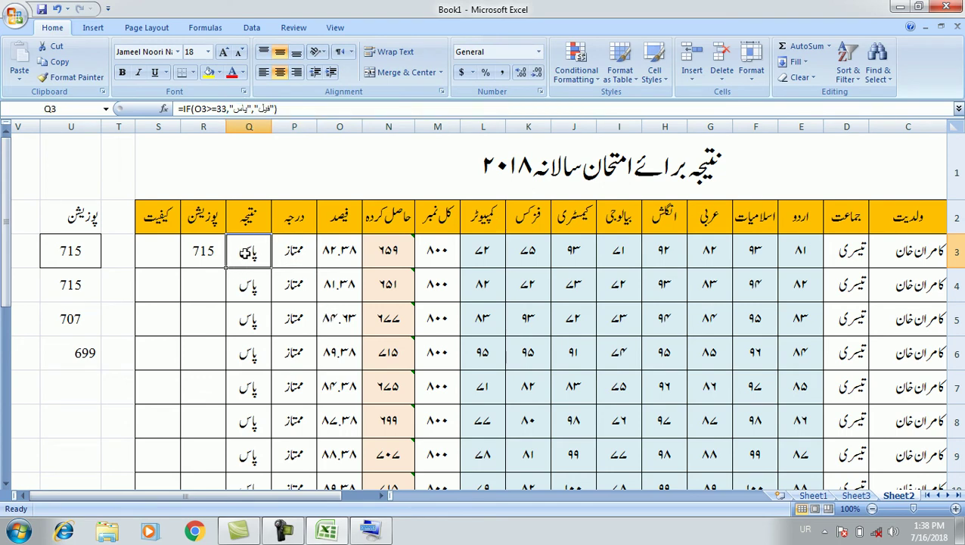
click(202, 262)
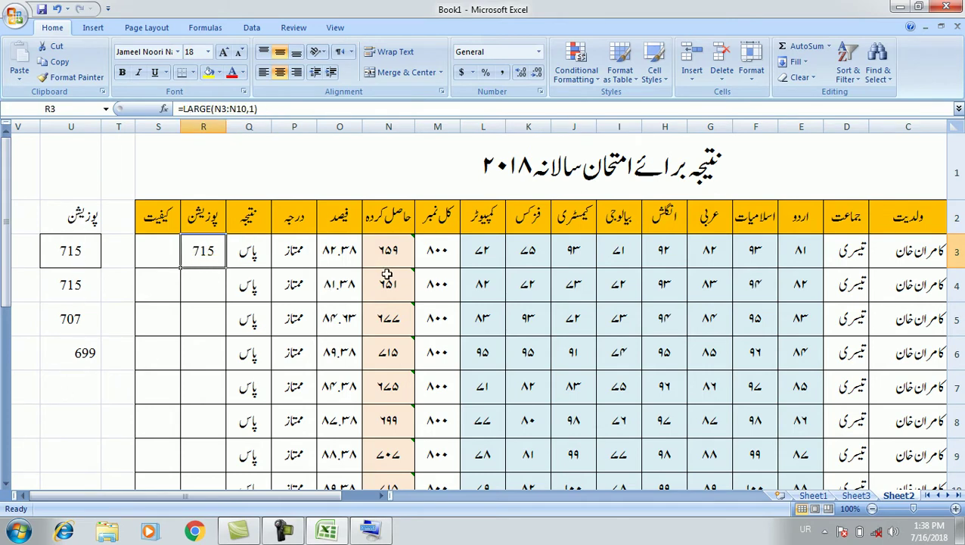
click(346, 259)
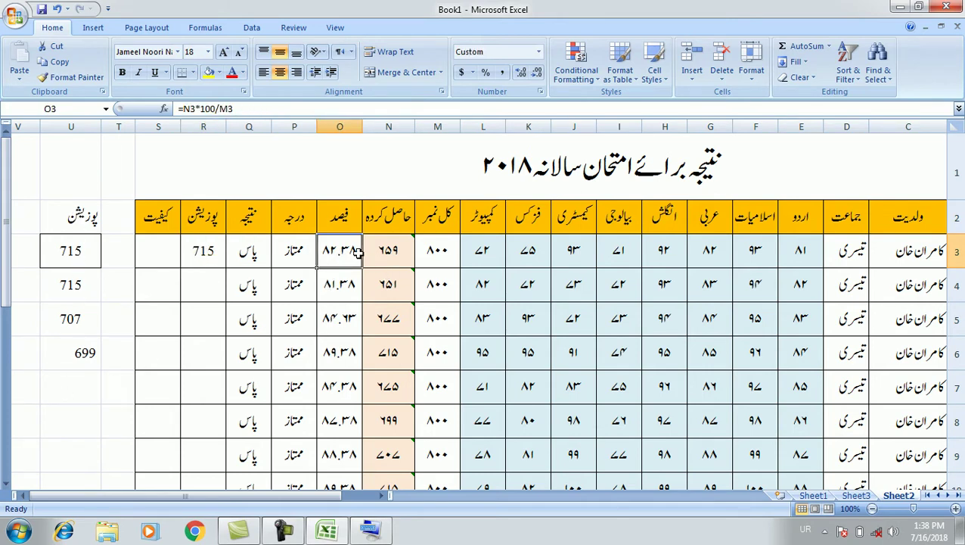
right_click(348, 255)
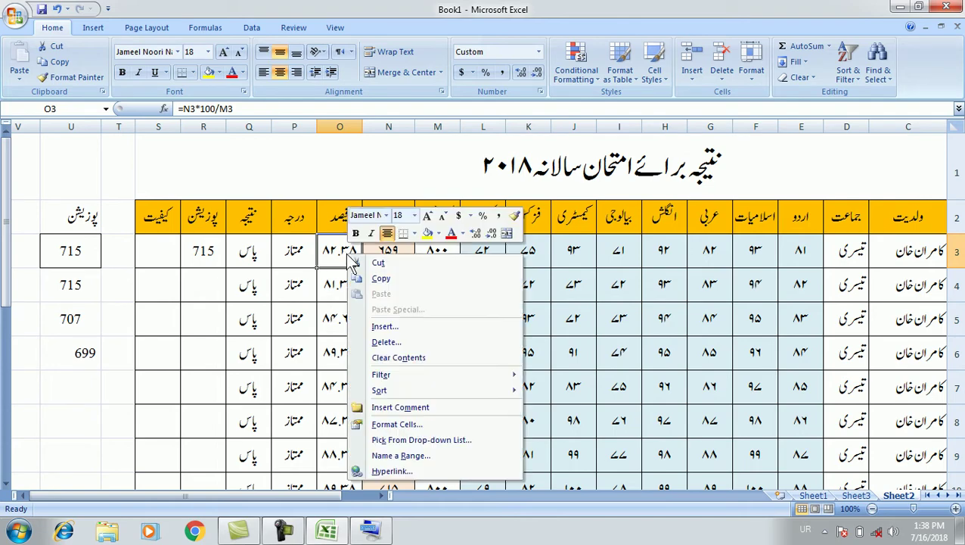
click(420, 424)
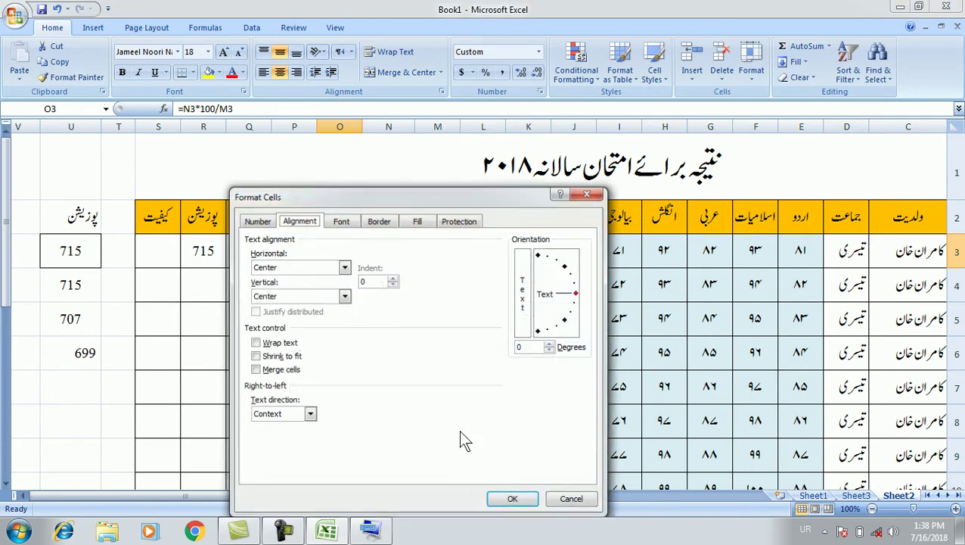
click(256, 221)
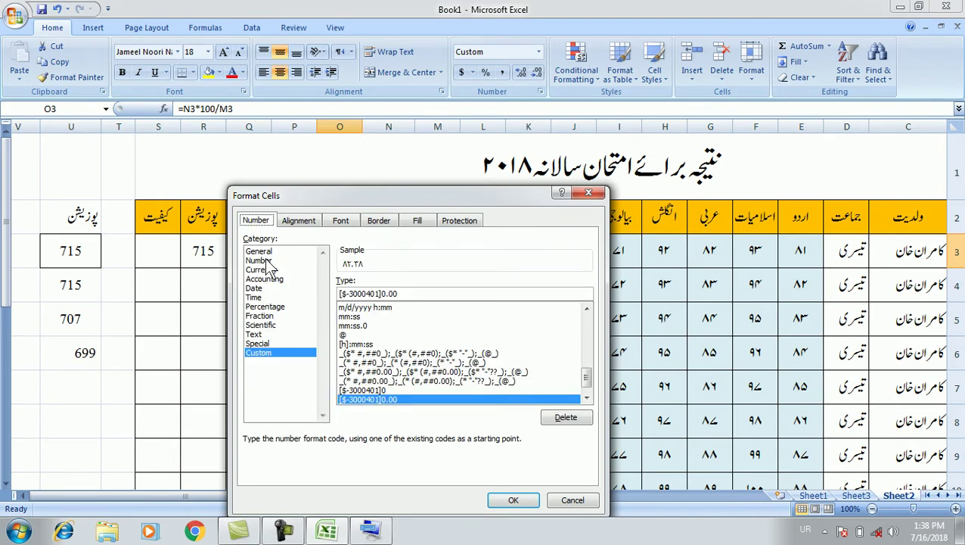
click(266, 252)
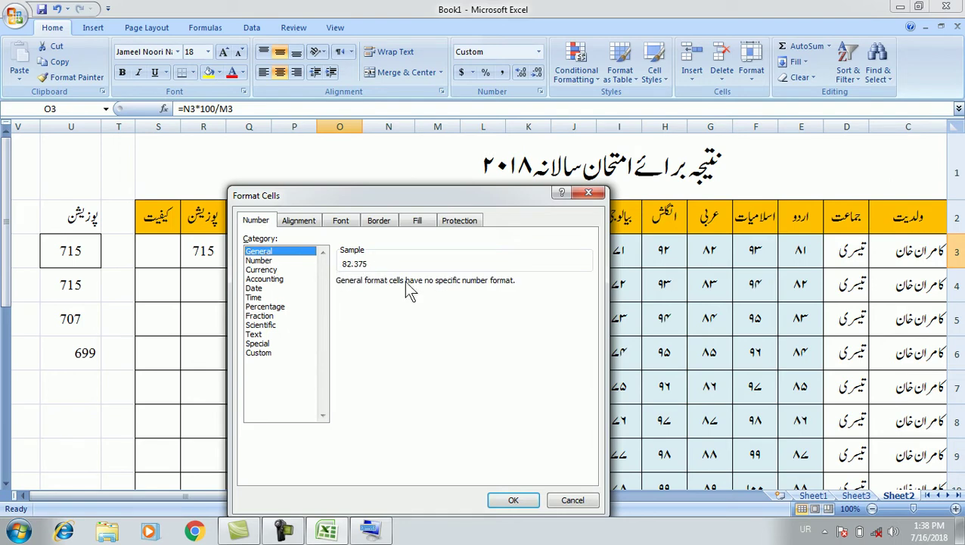
mouse_move(344, 197)
mouse_down()
mouse_move(409, 369)
mouse_move(553, 103)
mouse_up()
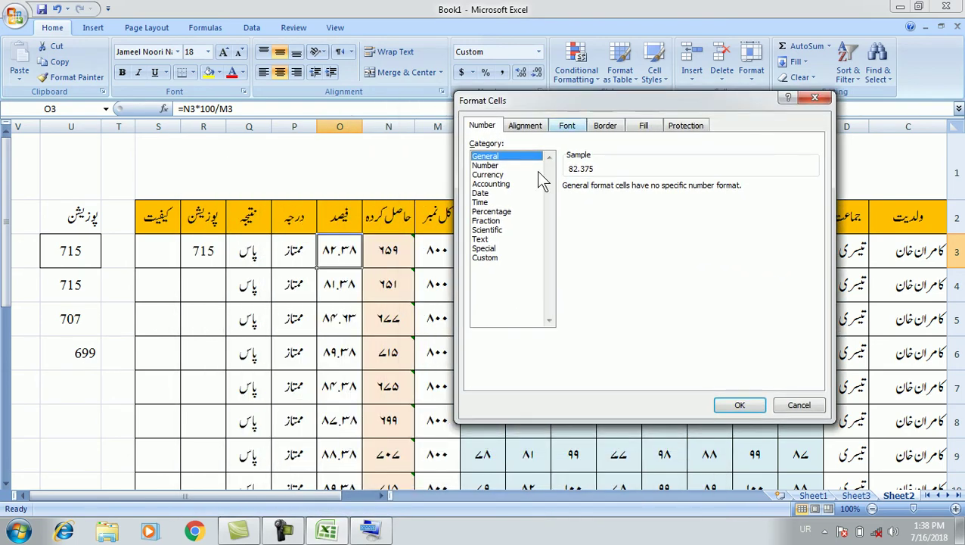
click(485, 165)
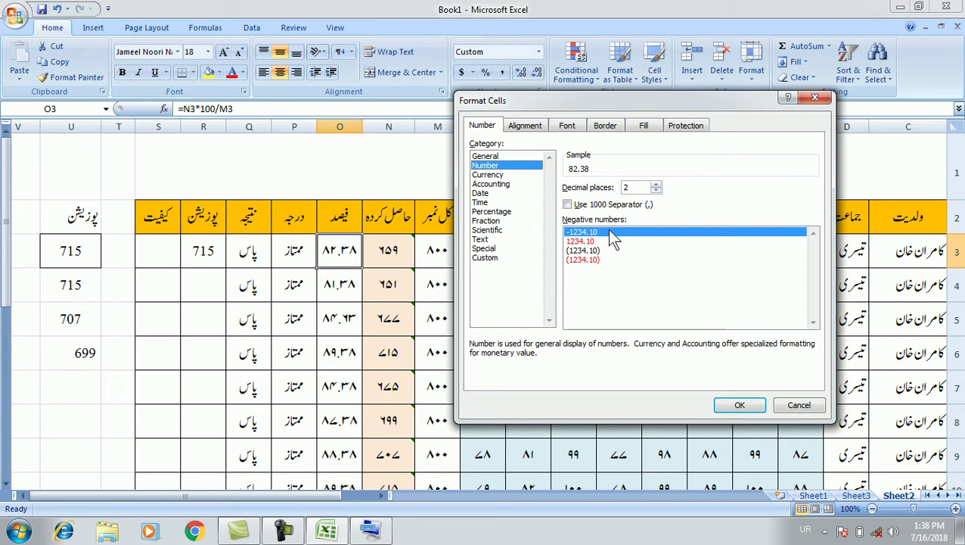
click(500, 175)
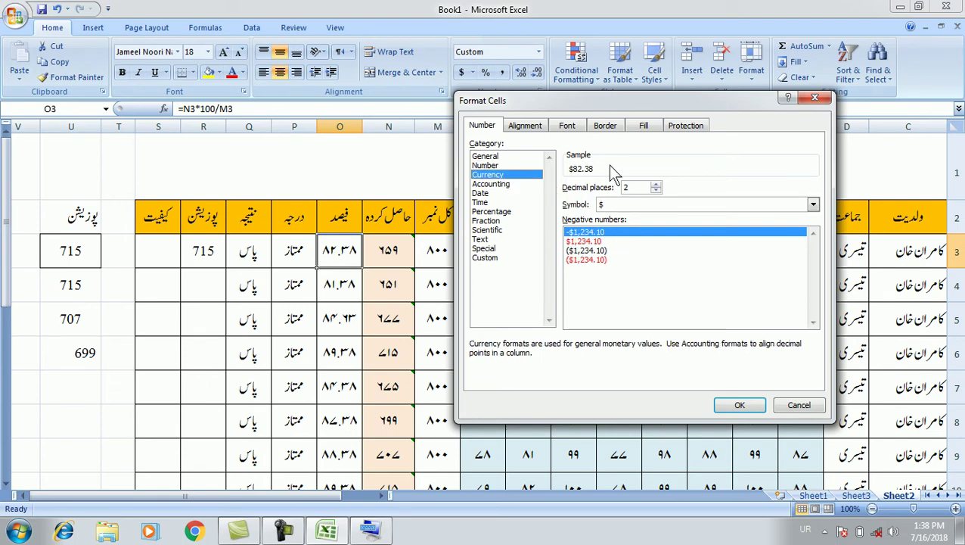
click(805, 408)
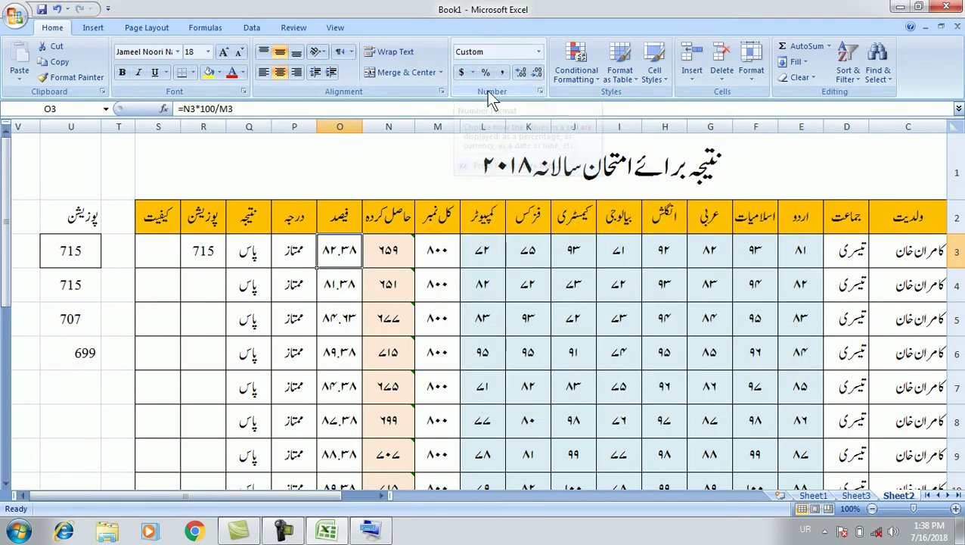
click(538, 53)
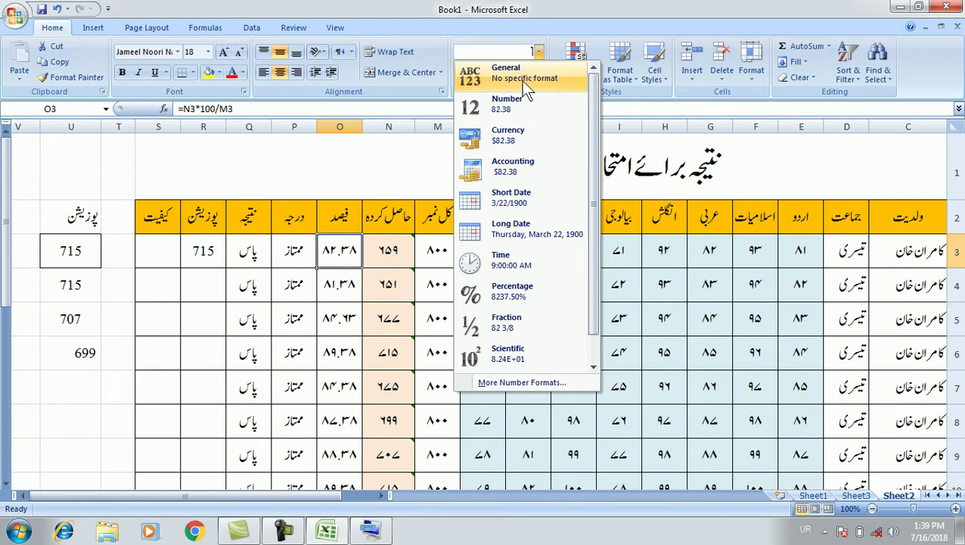
click(523, 83)
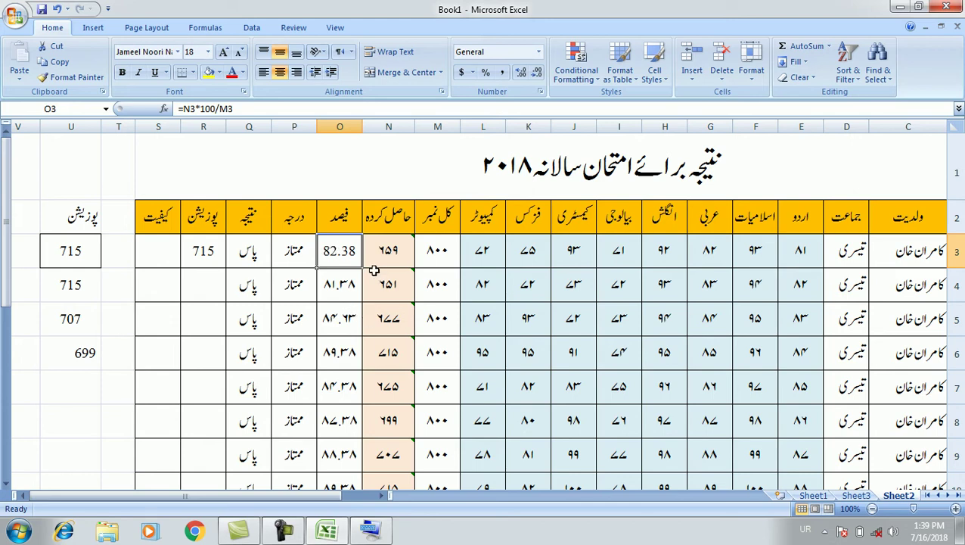
click(538, 52)
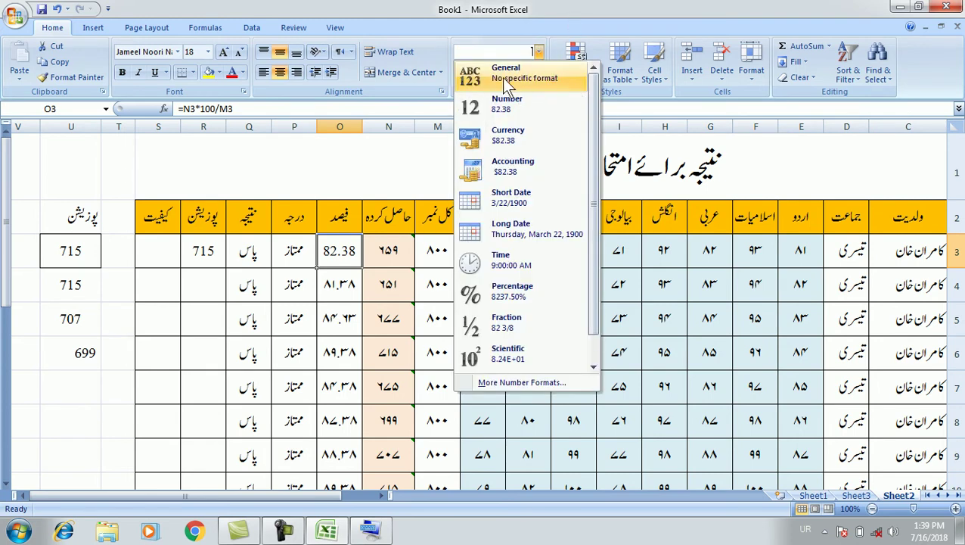
click(501, 77)
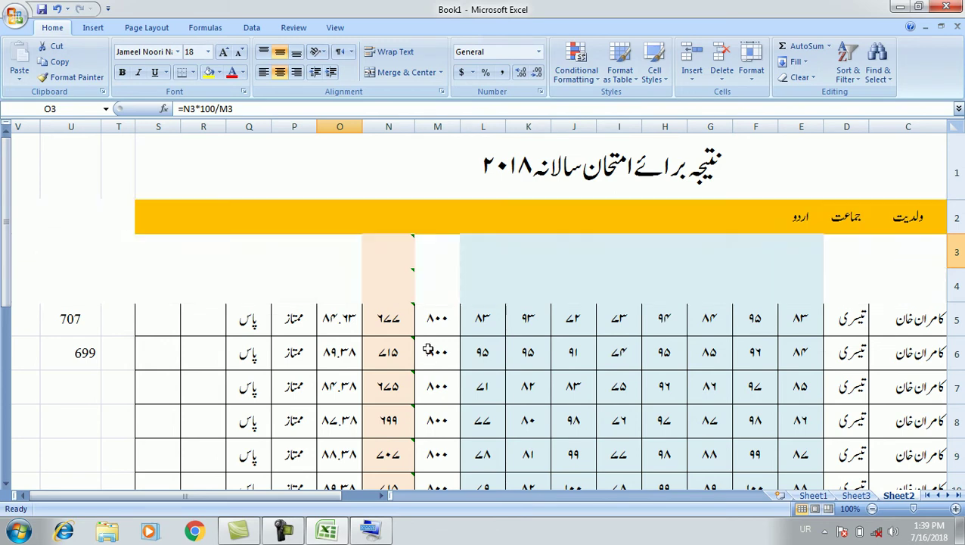
key(ctrl+z)
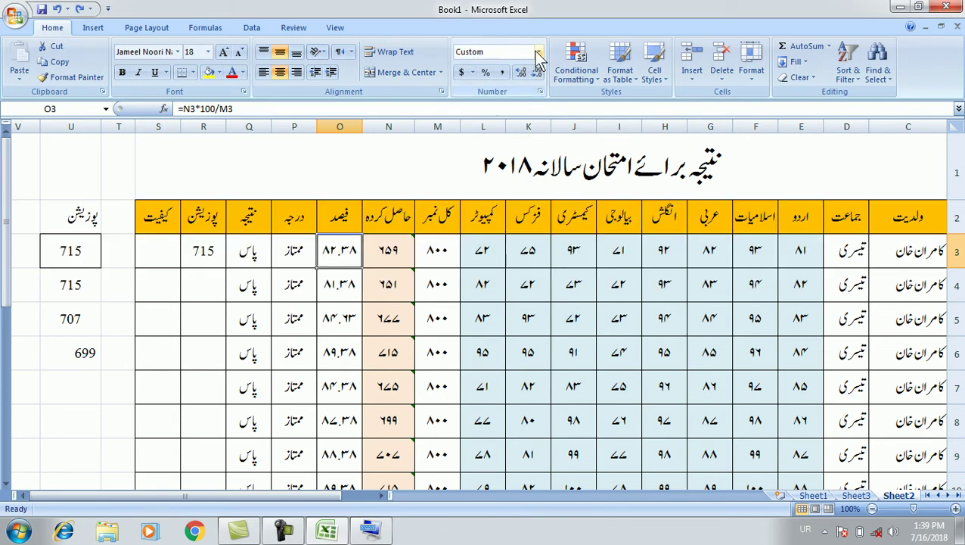
click(539, 51)
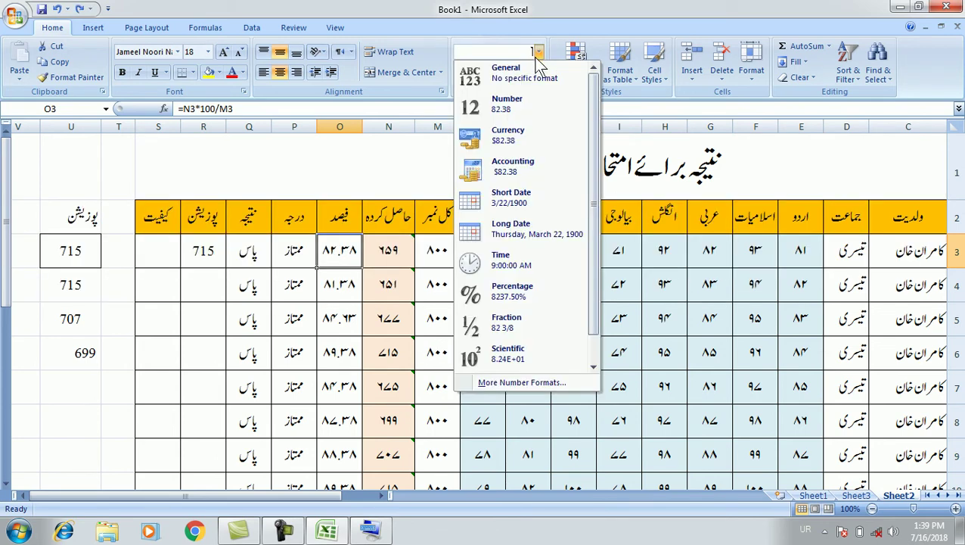
click(541, 109)
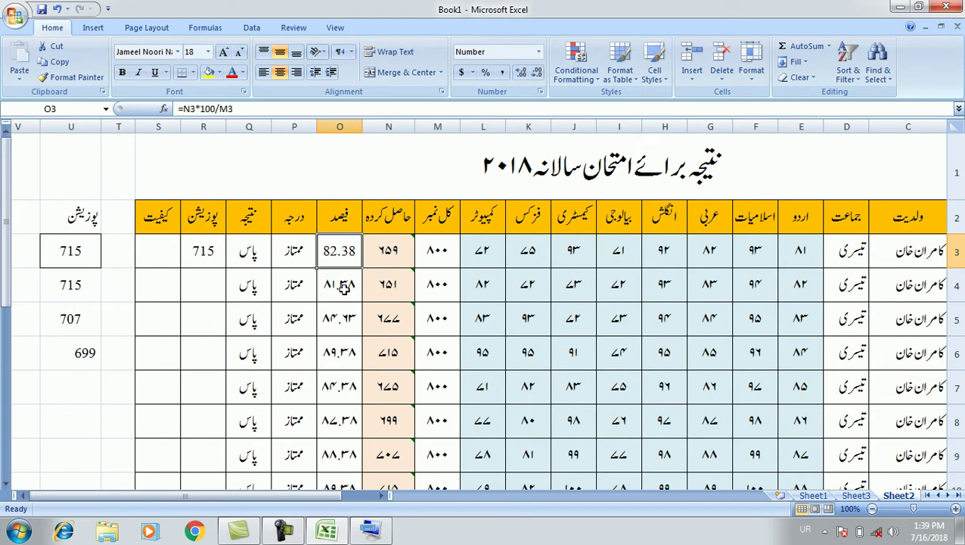
key(ctrl+z)
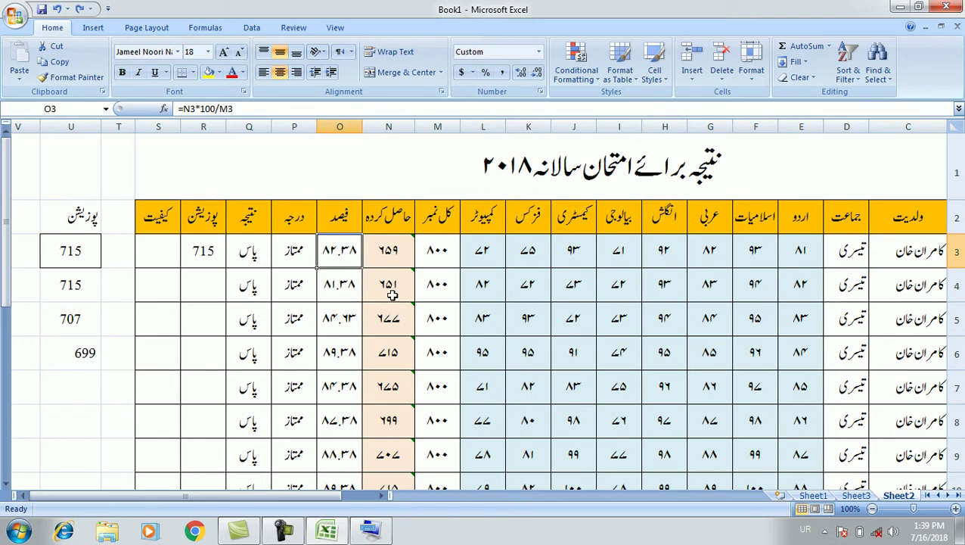
click(537, 53)
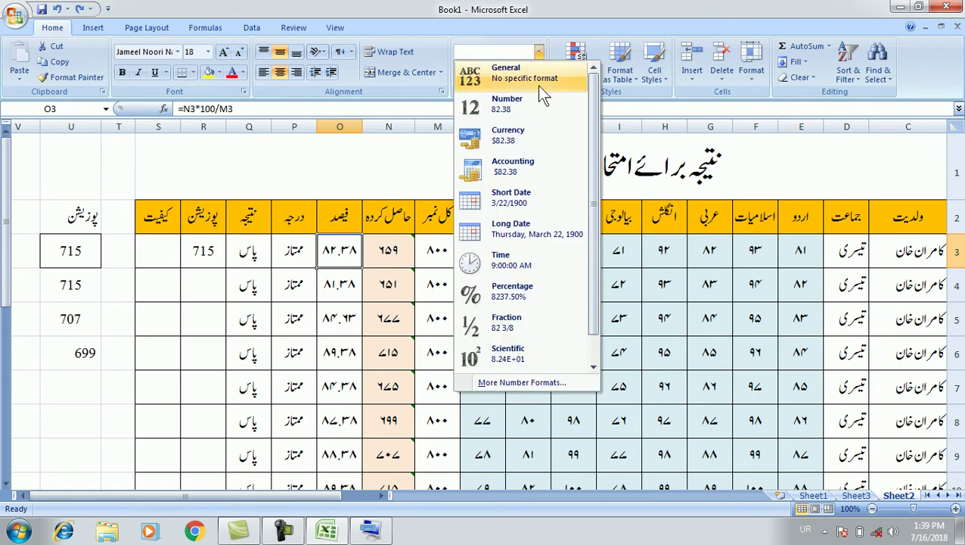
click(546, 134)
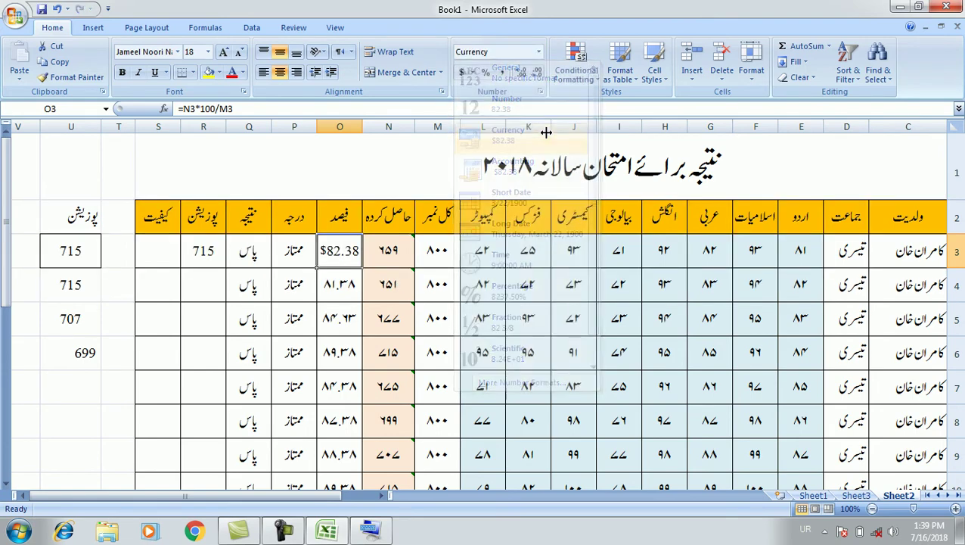
click(538, 52)
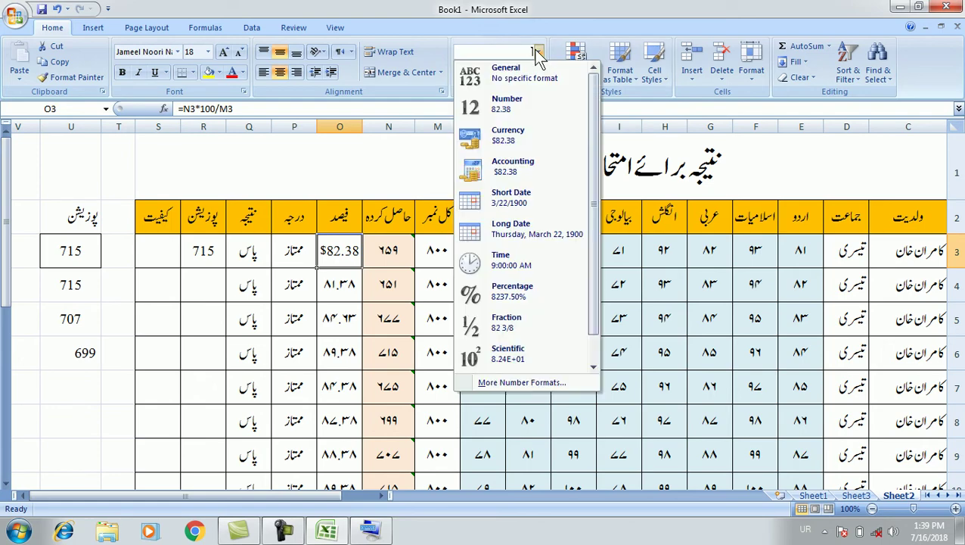
click(541, 174)
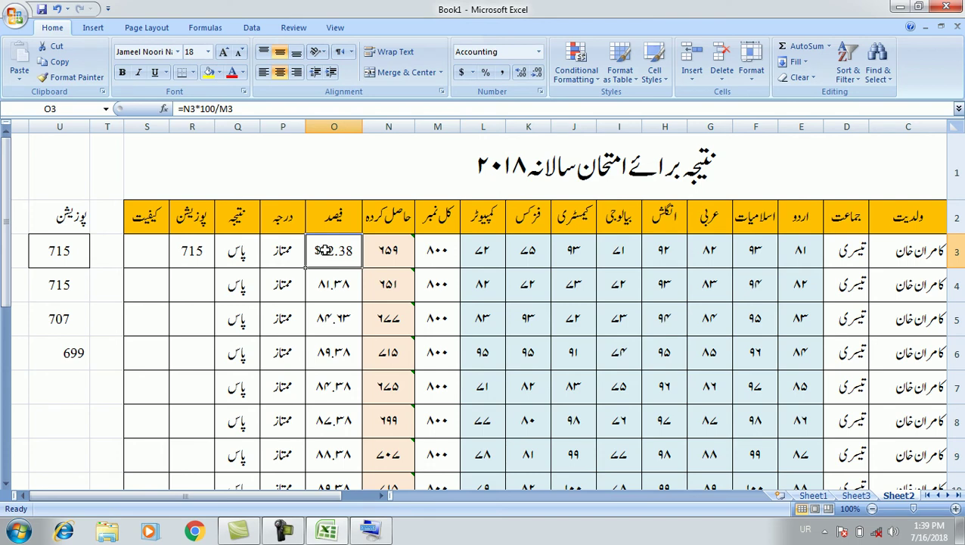
click(538, 51)
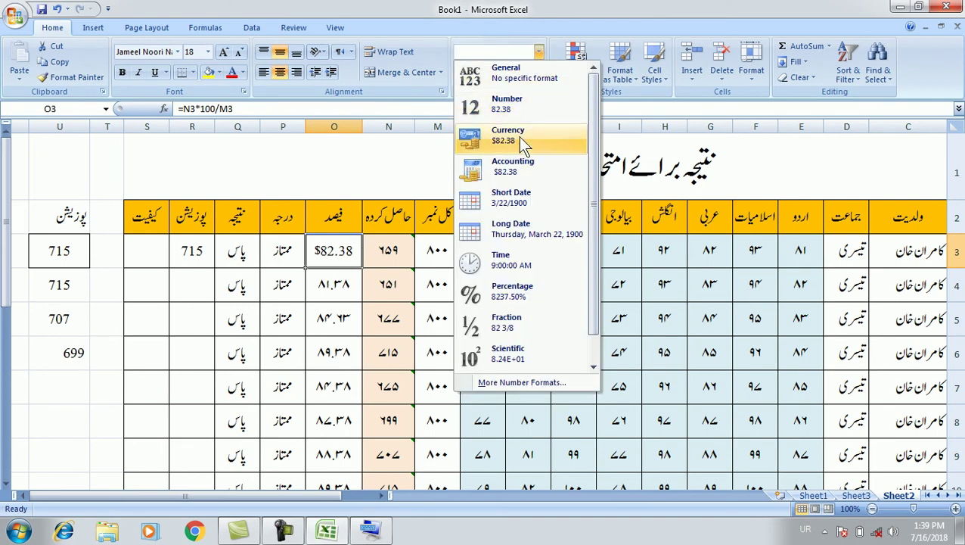
click(552, 206)
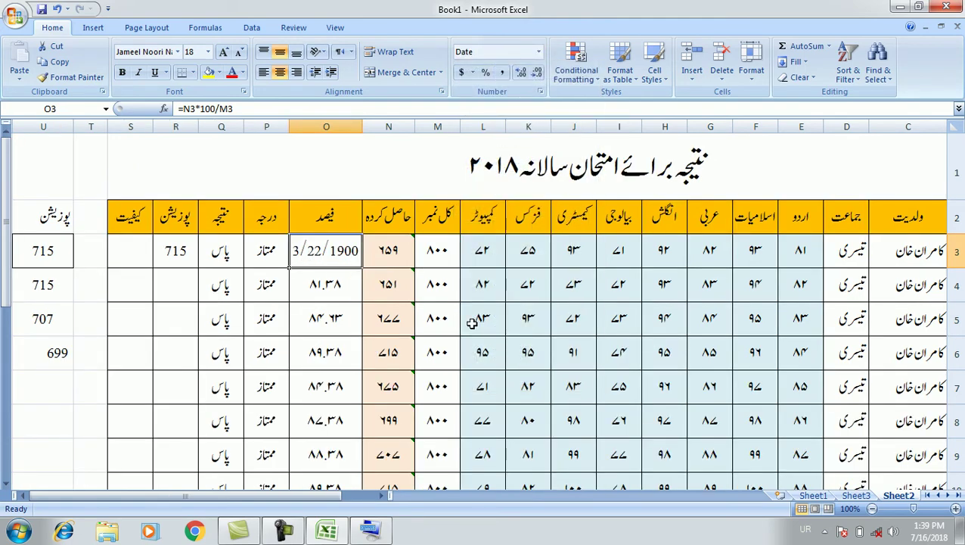
key(ctrl+z)
key(ctrl+z)
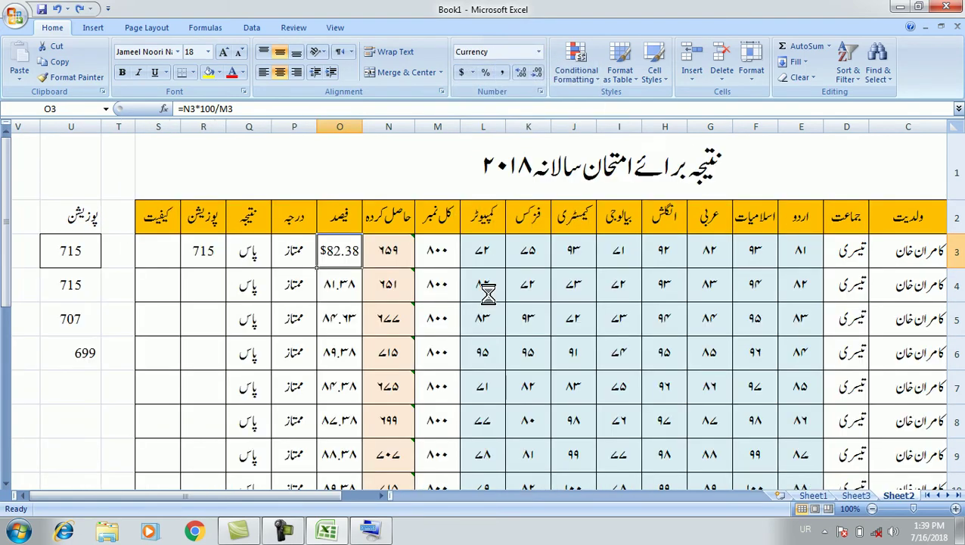
key(ctrl+z)
click(538, 51)
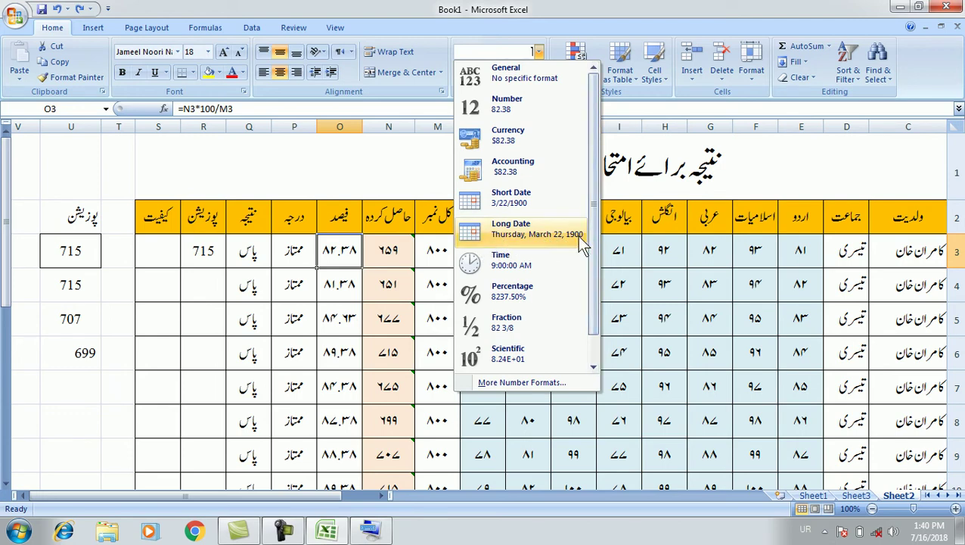
click(531, 264)
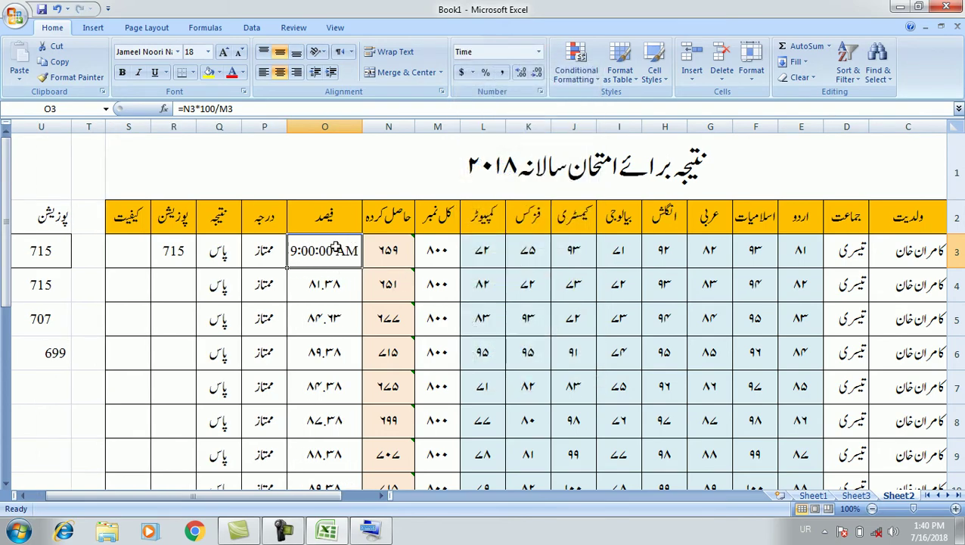
key(ctrl+z)
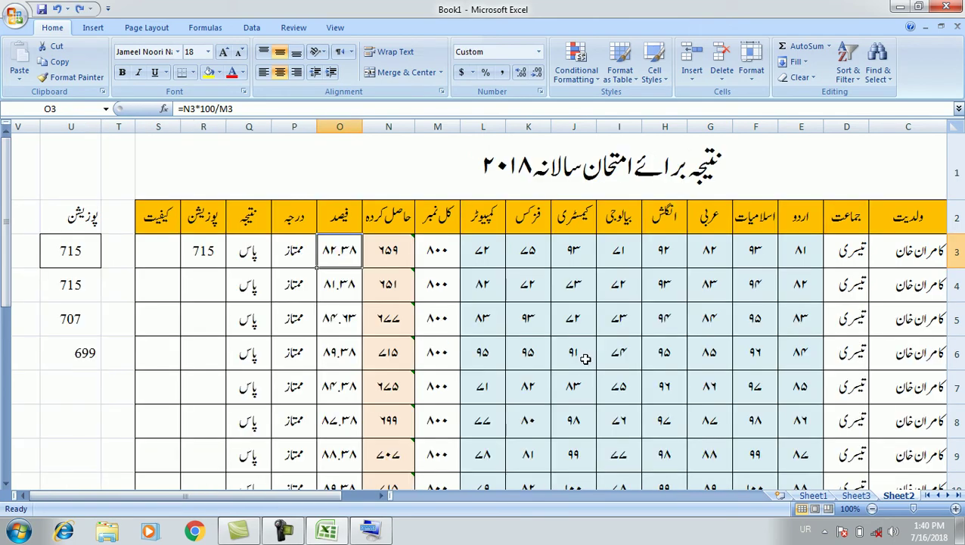
click(539, 52)
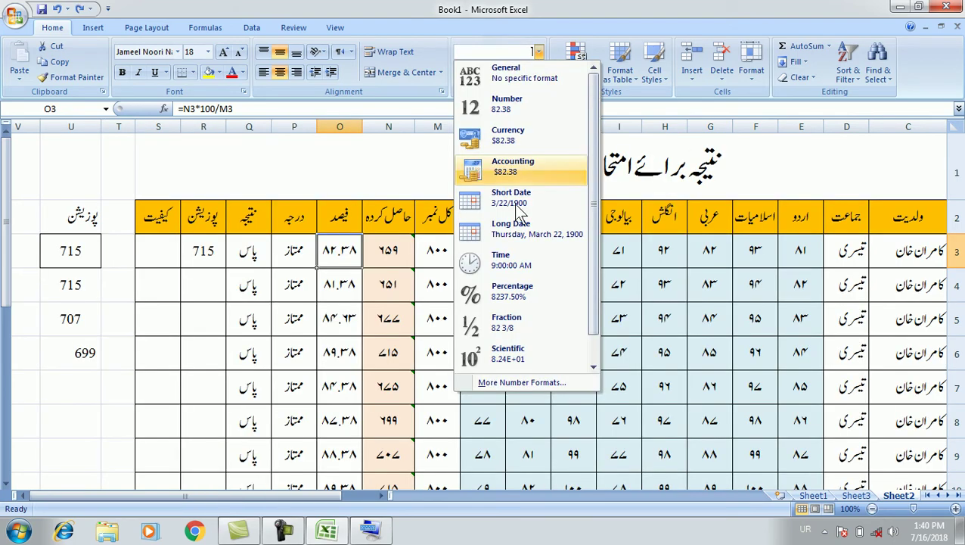
click(555, 291)
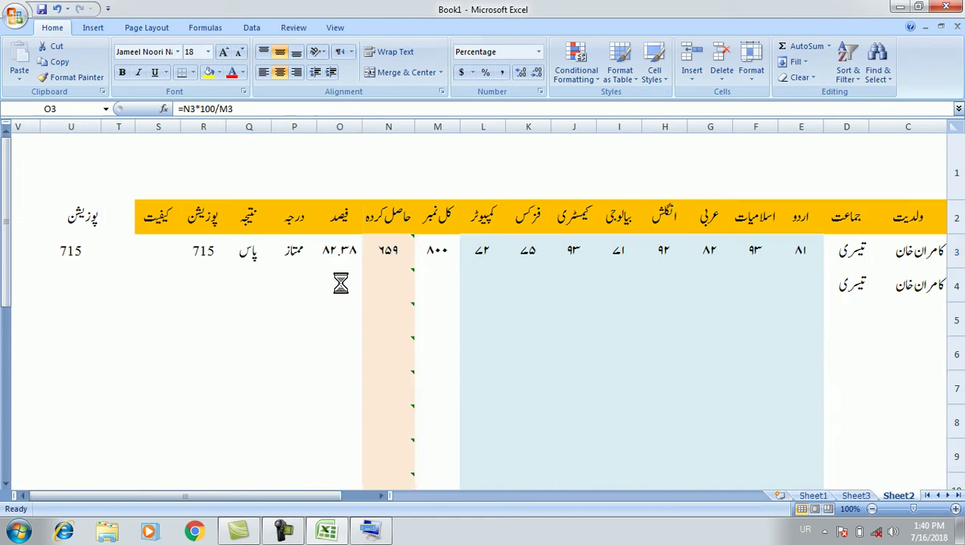
click(538, 52)
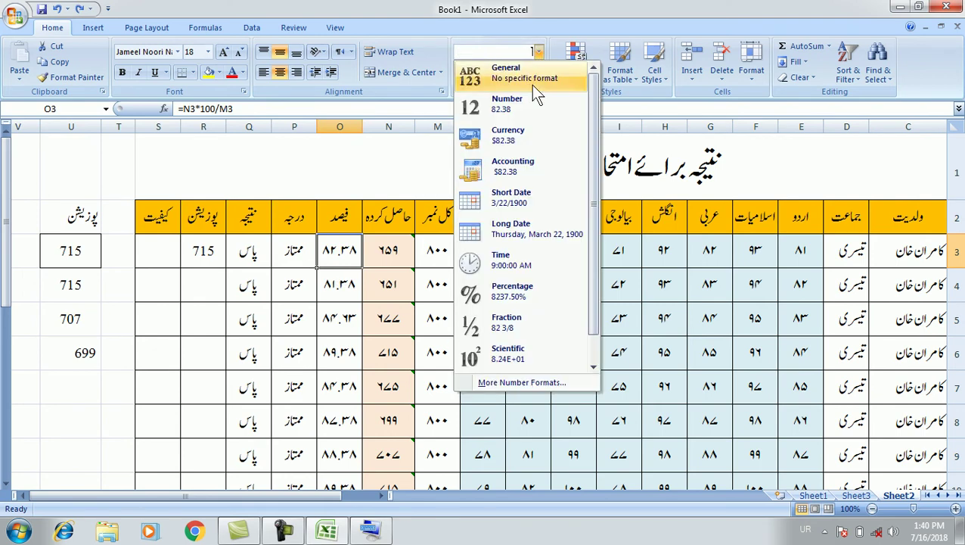
click(542, 336)
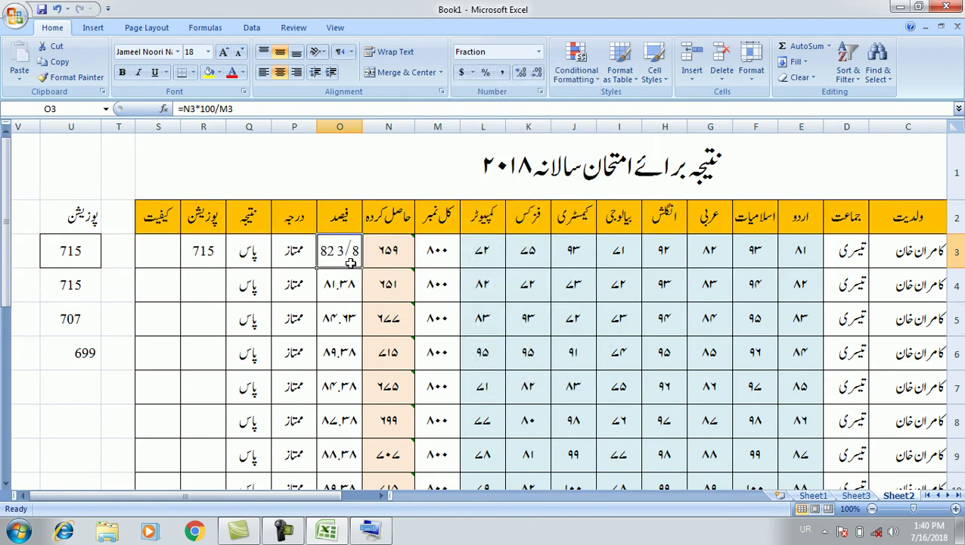
key(ctrl+z)
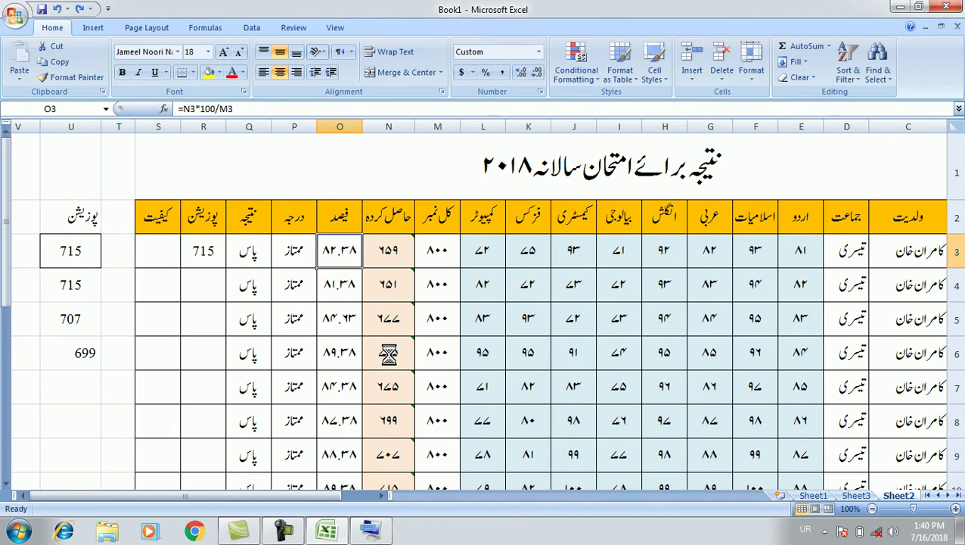
click(538, 51)
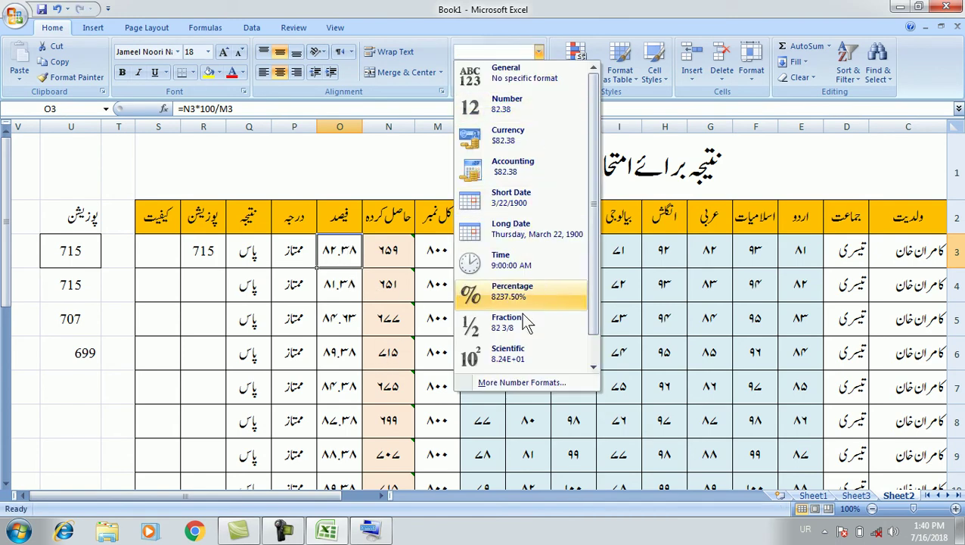
scroll(520, 323, down, 1)
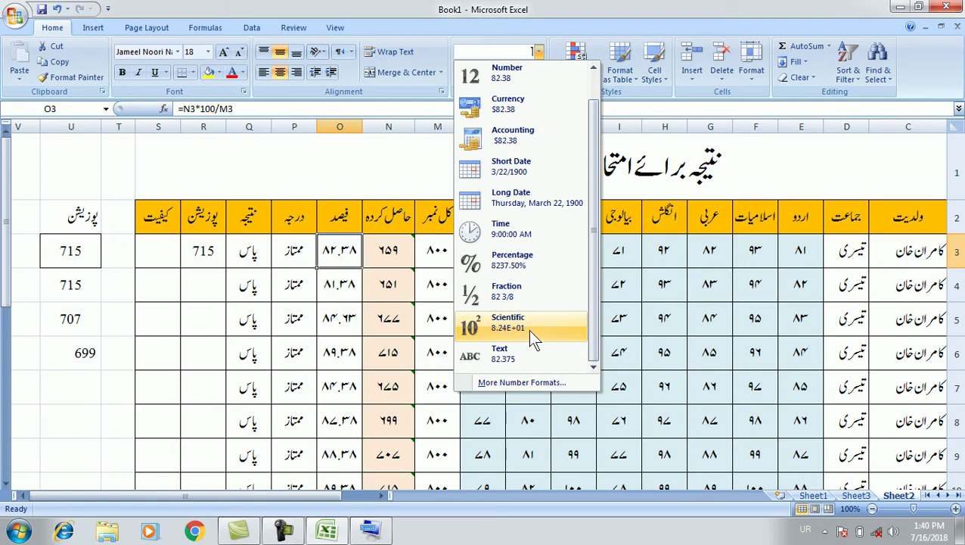
click(528, 329)
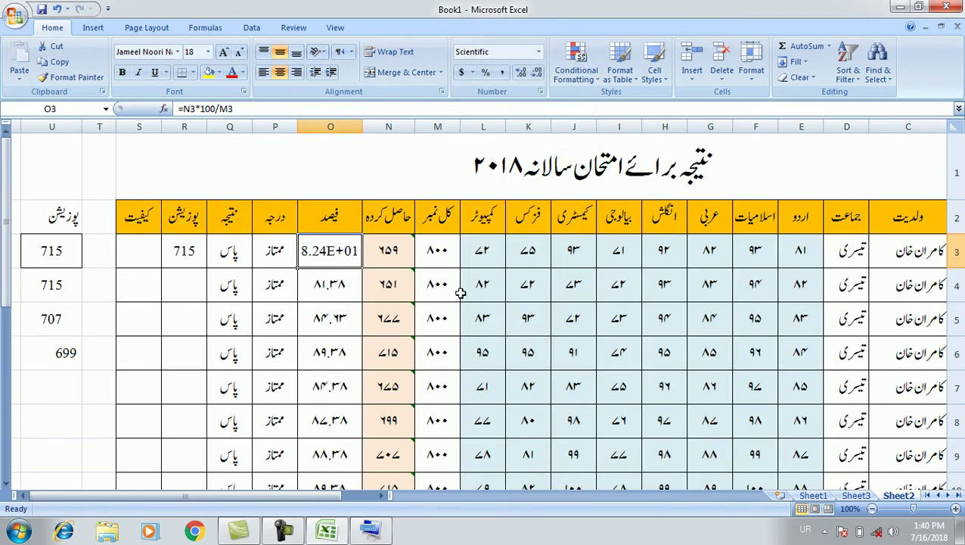
key(ctrl+z)
click(539, 53)
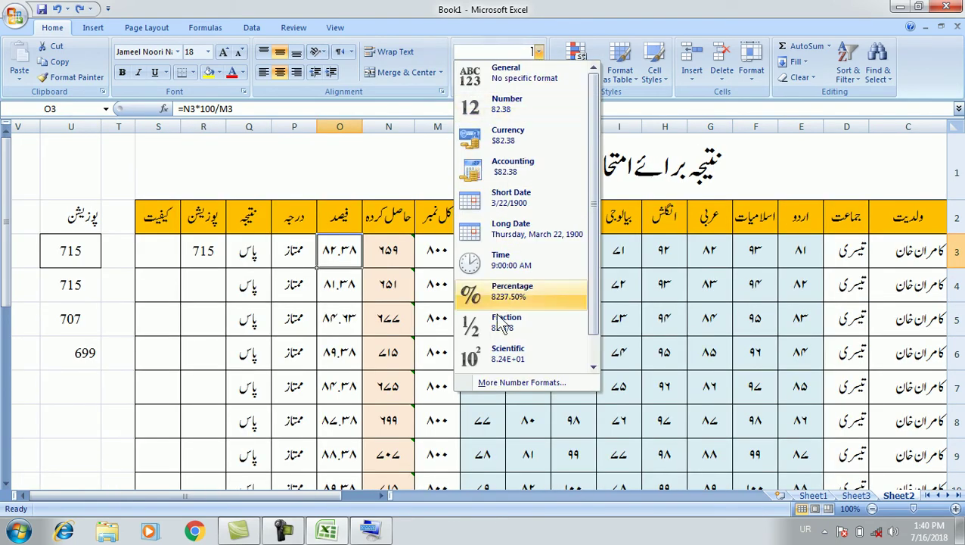
scroll(560, 331, down, 1)
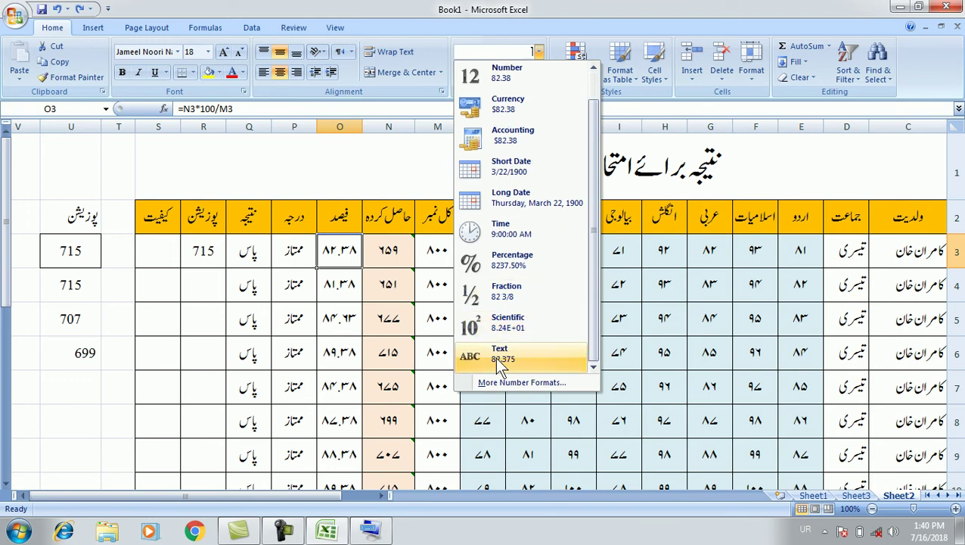
click(536, 362)
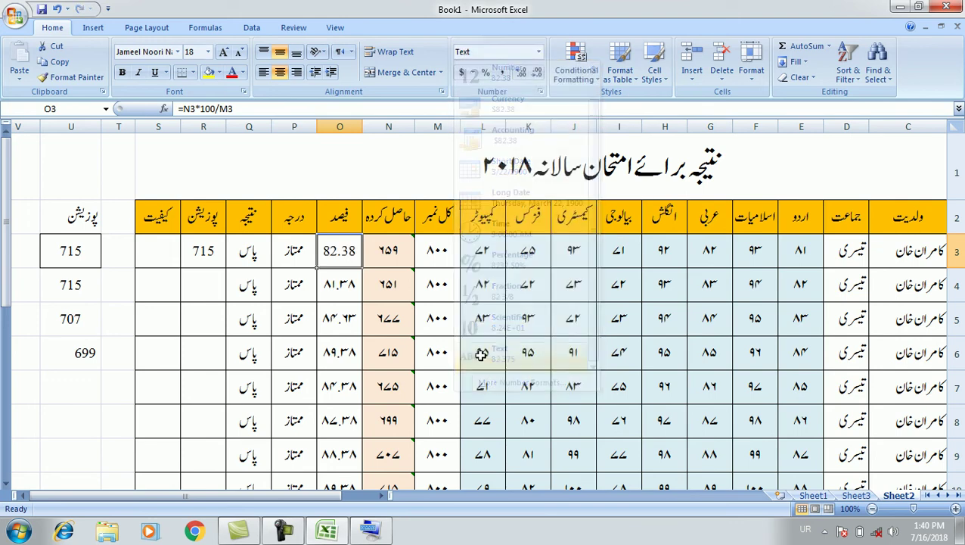
click(392, 250)
click(324, 251)
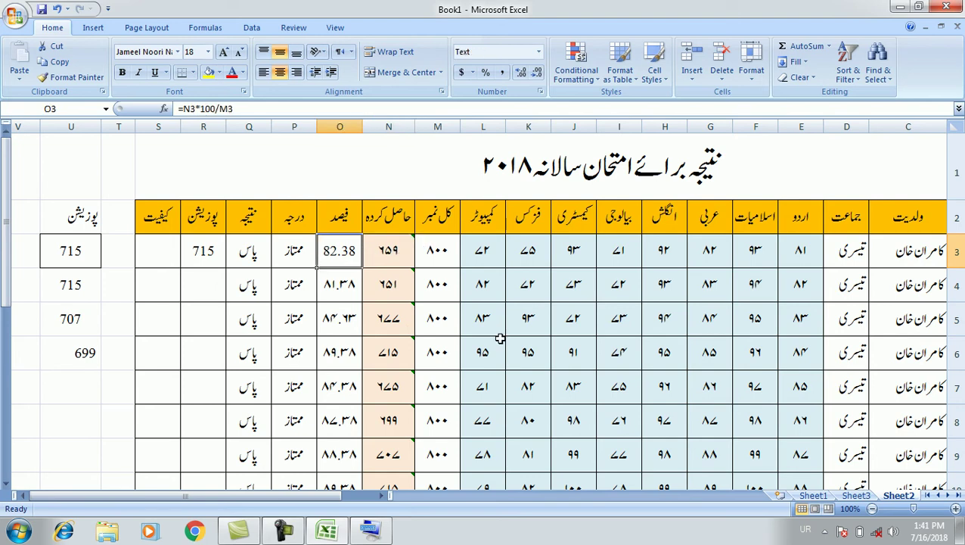
key(ctrl+z)
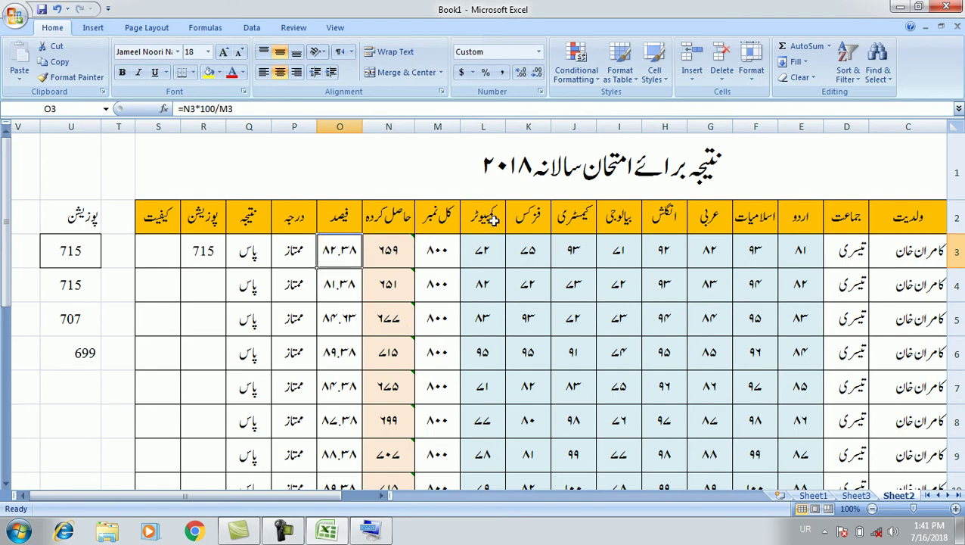
click(539, 52)
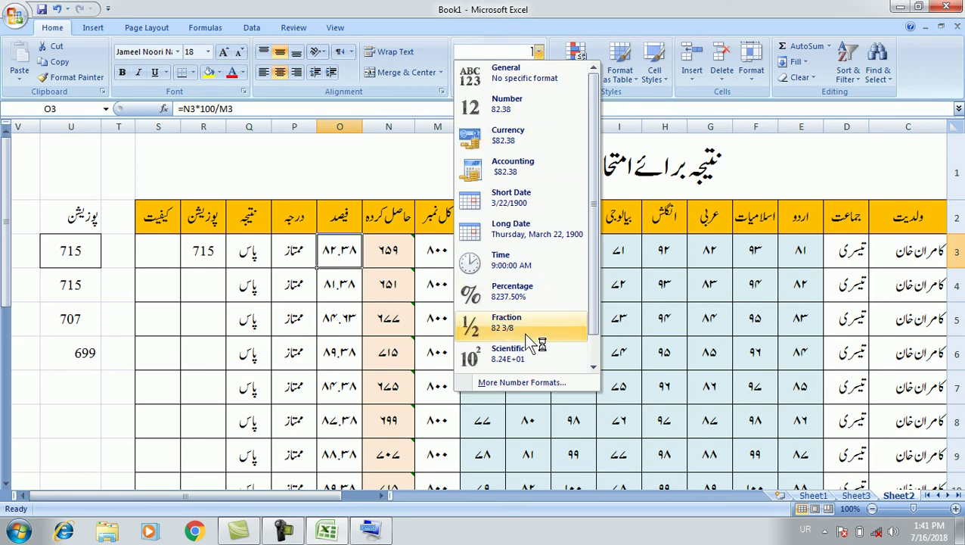
scroll(530, 279, down, 1)
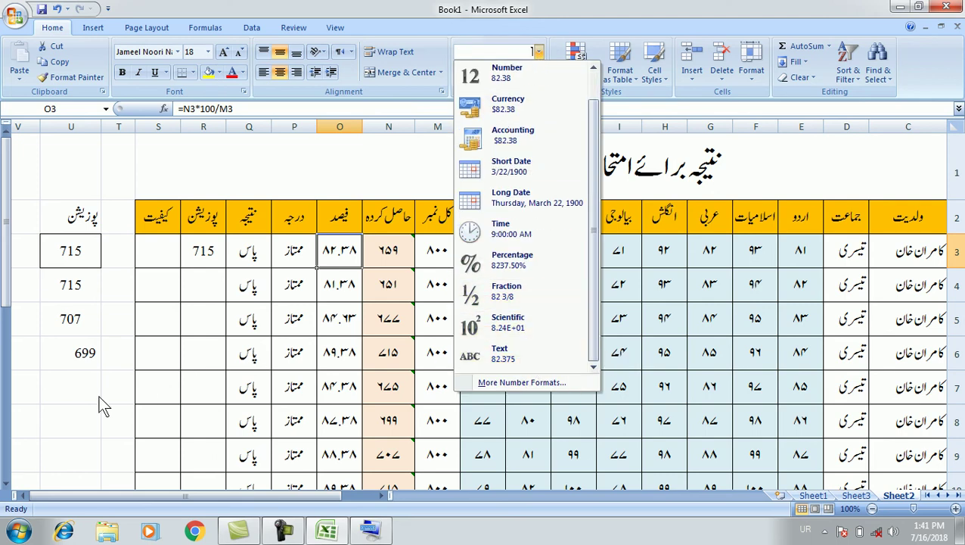
click(195, 388)
click(199, 386)
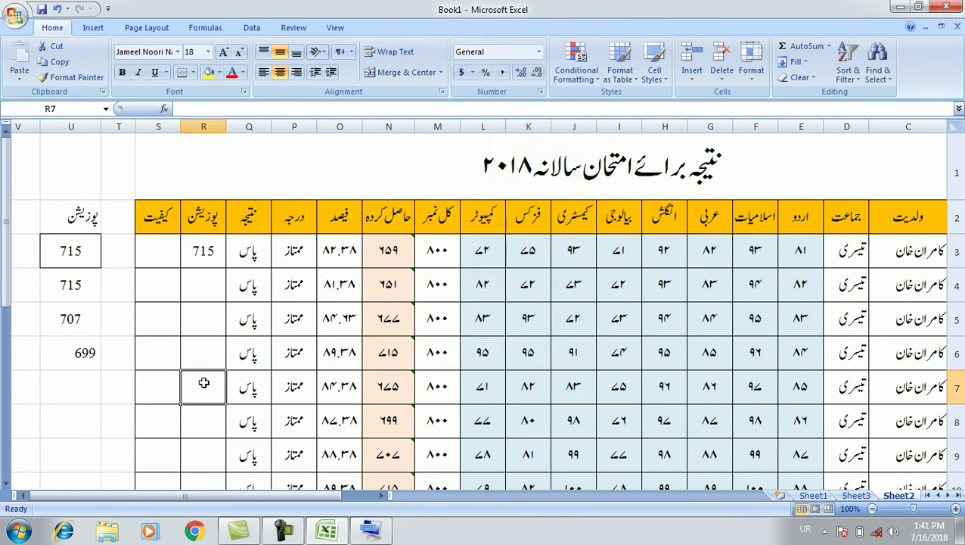
Dismiss the Windows colour-scheme prompt and show the $ Accounting Number Format currency list.
click(471, 73)
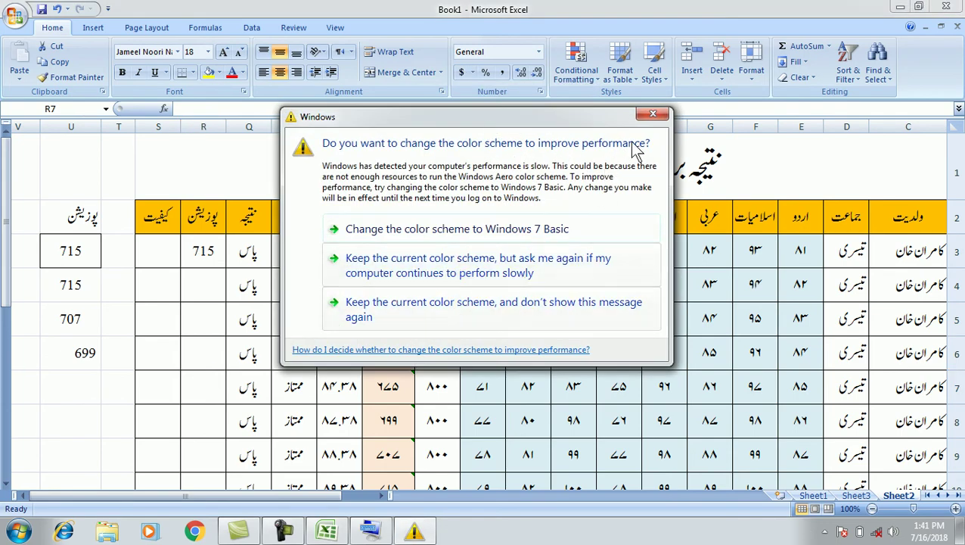
click(653, 114)
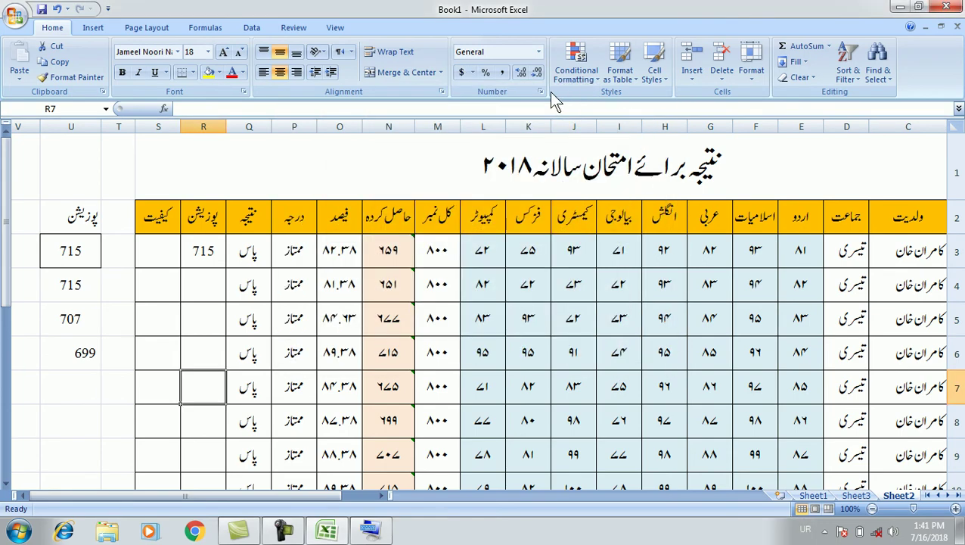
click(474, 72)
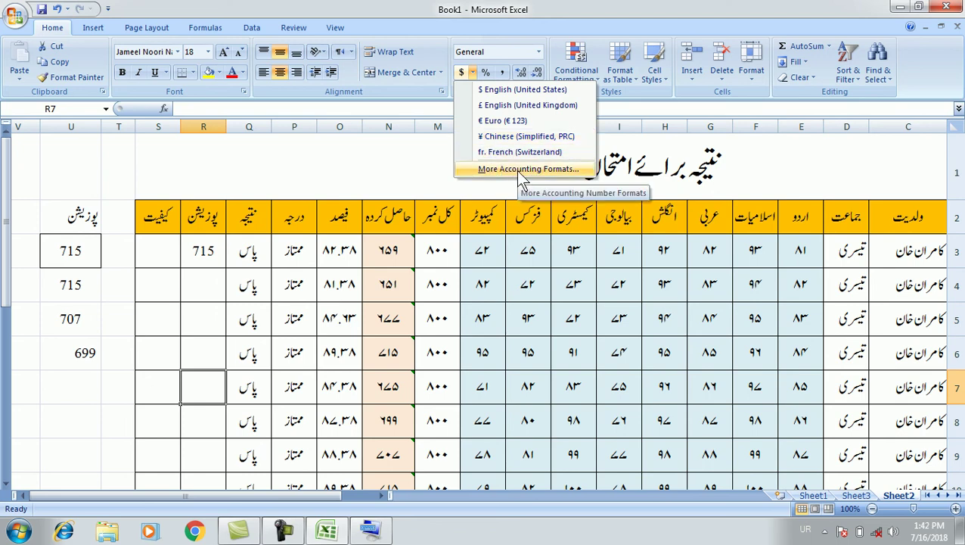
Browse the currency symbols under More Accounting Formats, then cancel Format Cells unchanged.
click(521, 170)
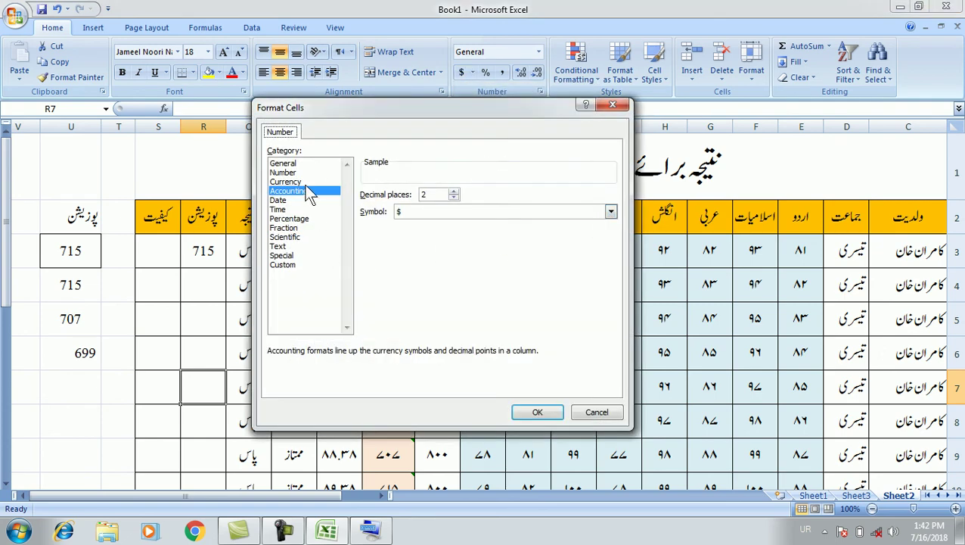
click(611, 214)
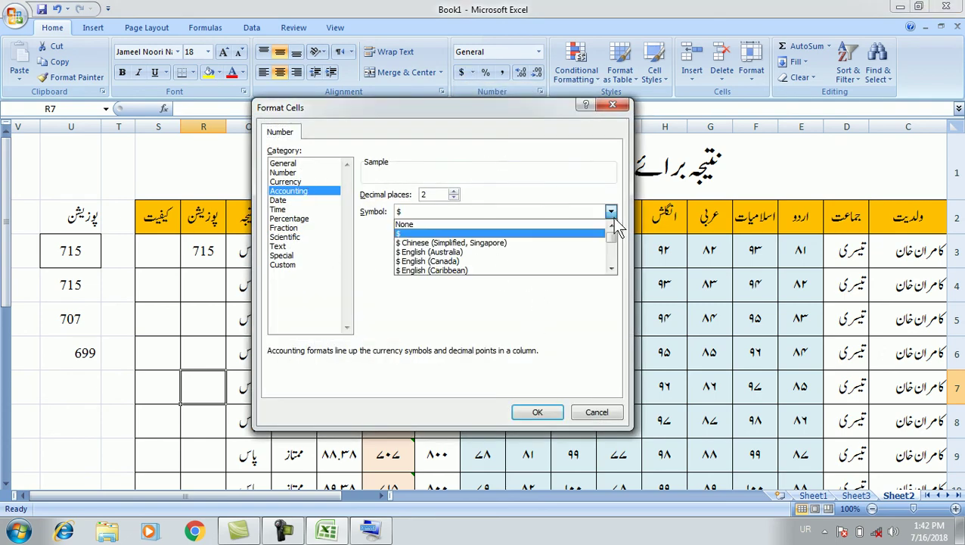
scroll(510, 259, down, 2)
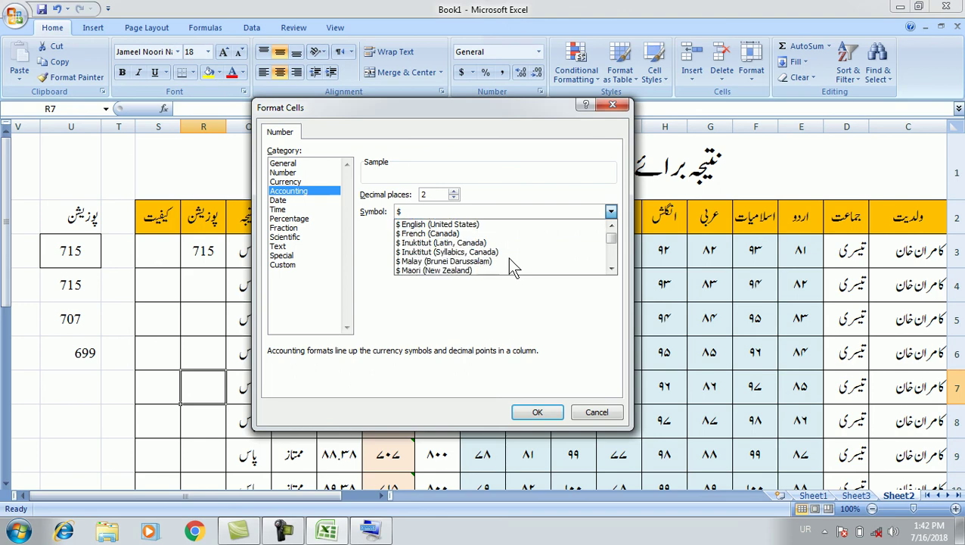
scroll(509, 259, down, 2)
scroll(510, 260, down, 2)
scroll(510, 260, down, 2)
scroll(509, 261, down, 1)
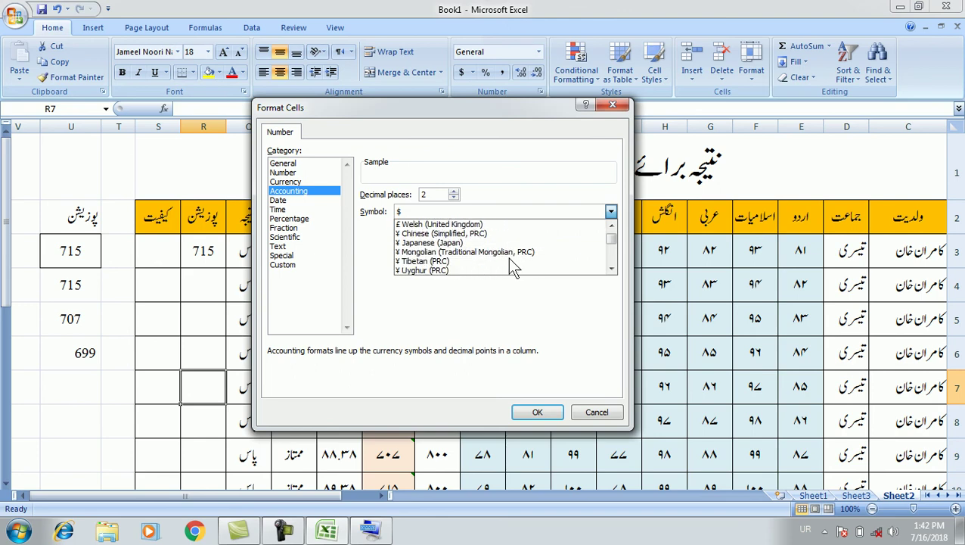
scroll(510, 261, down, 2)
scroll(510, 261, down, 1)
scroll(510, 262, down, 1)
scroll(509, 260, down, 2)
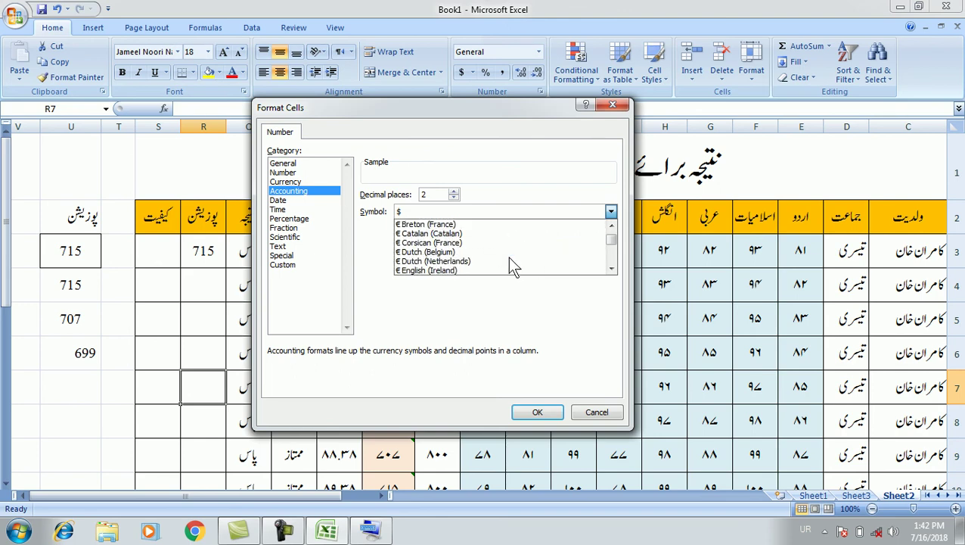
scroll(509, 260, down, 2)
scroll(509, 258, down, 2)
scroll(509, 258, down, 2)
scroll(509, 257, down, 2)
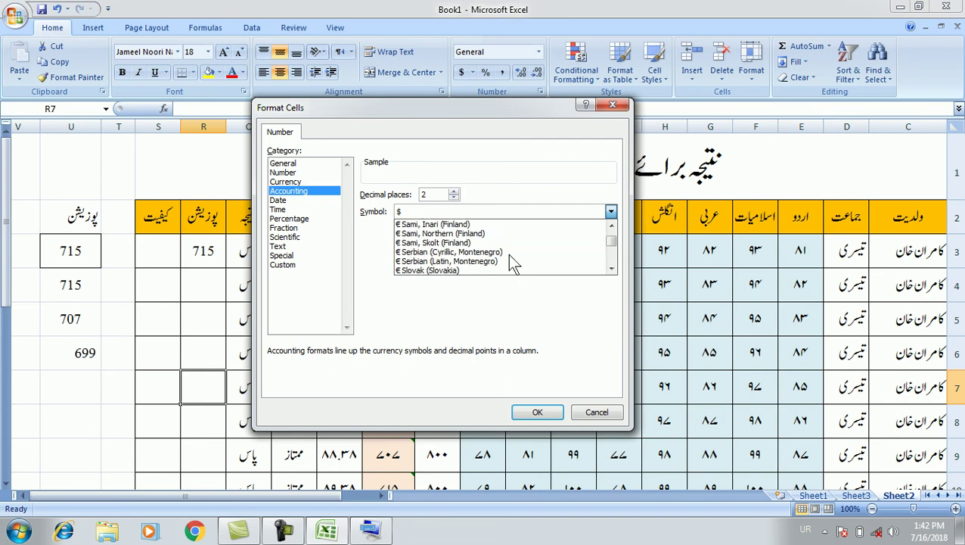
scroll(509, 258, down, 2)
scroll(509, 256, down, 2)
scroll(509, 256, down, 2)
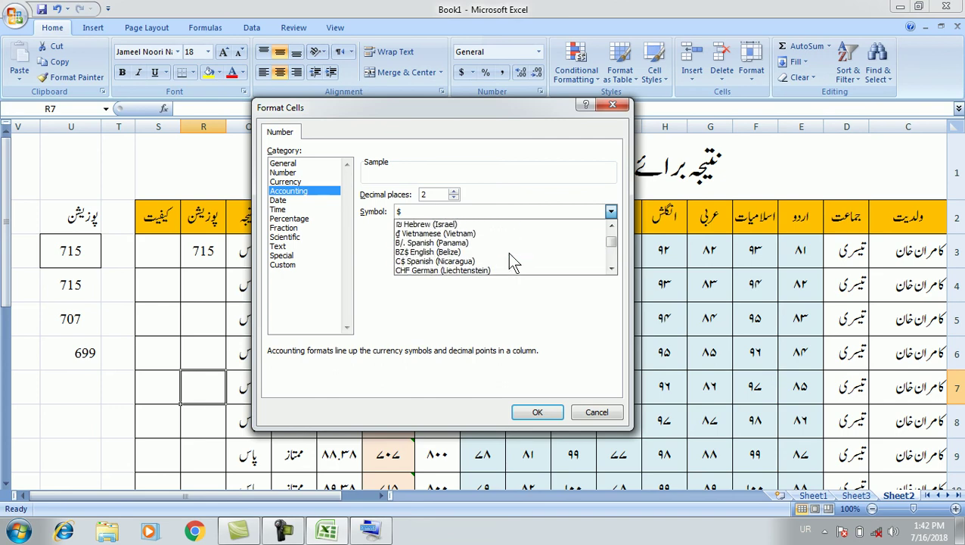
scroll(510, 261, down, 2)
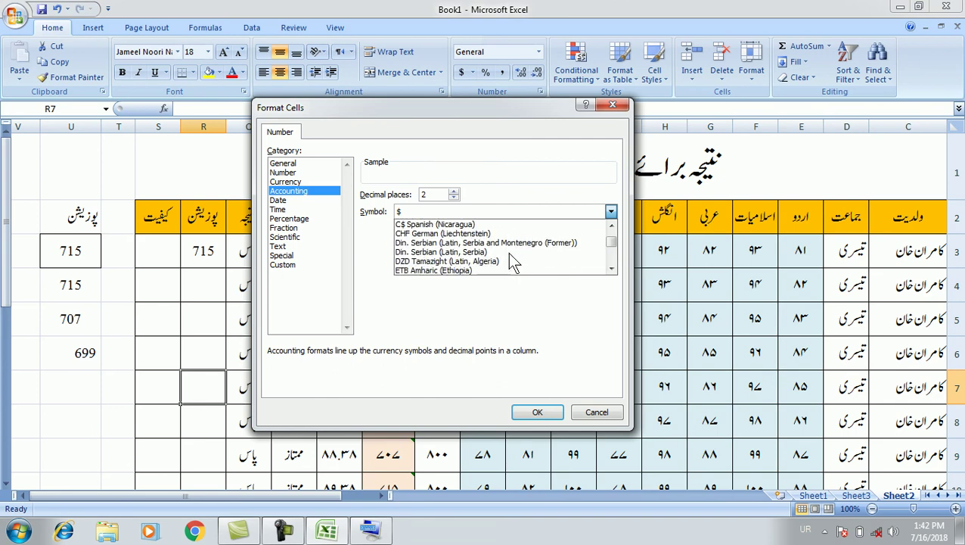
scroll(510, 261, down, 1)
scroll(510, 261, down, 1)
scroll(510, 261, down, 1)
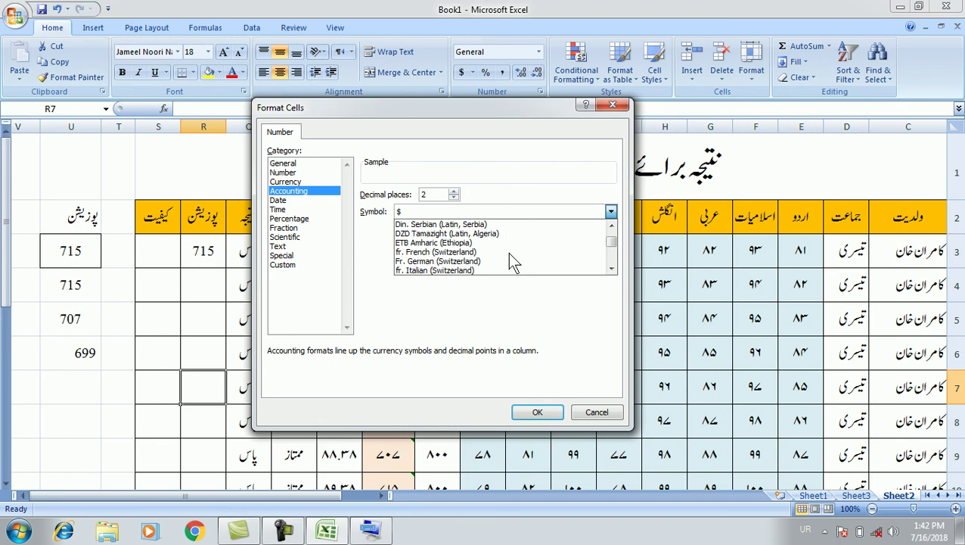
scroll(510, 261, down, 2)
scroll(510, 261, down, 1)
scroll(510, 261, down, 1)
scroll(510, 261, down, 2)
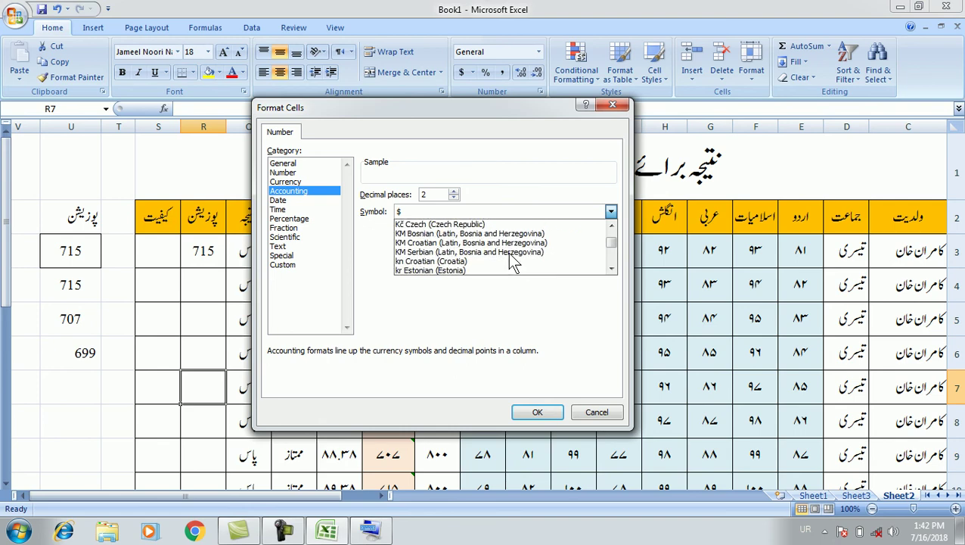
scroll(510, 261, down, 2)
scroll(510, 257, down, 1)
scroll(510, 257, down, 1)
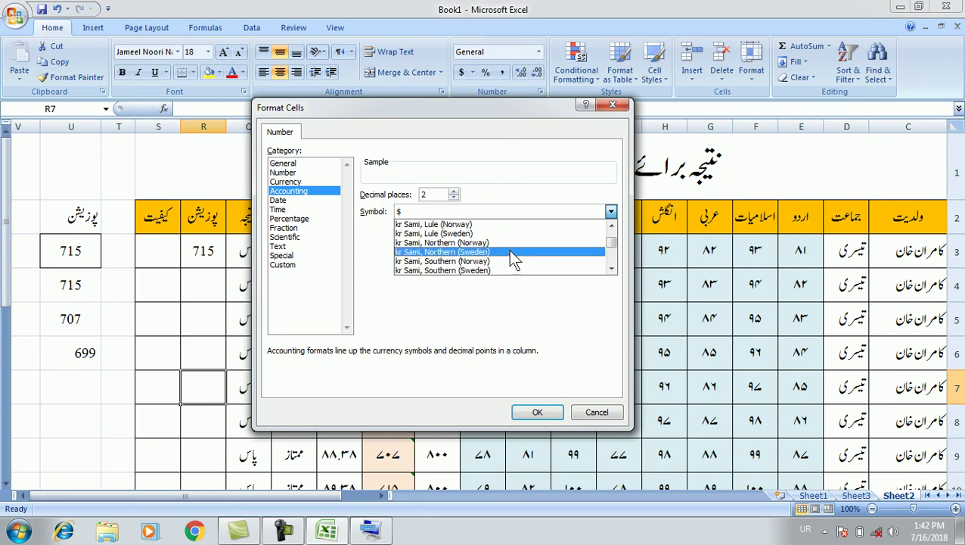
scroll(510, 257, down, 2)
scroll(510, 257, down, 1)
scroll(510, 251, down, 1)
scroll(510, 251, down, 2)
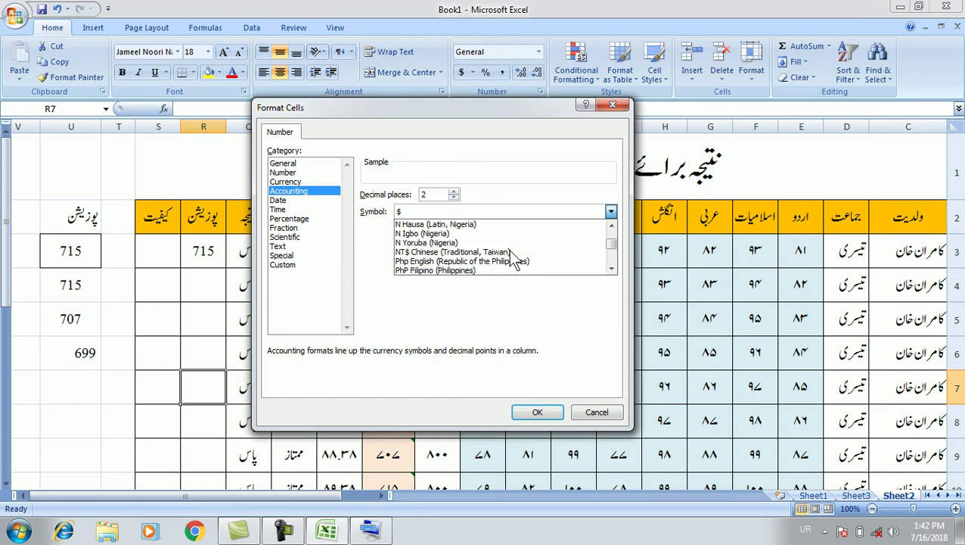
scroll(508, 257, down, 1)
scroll(508, 257, down, 1)
scroll(509, 257, down, 1)
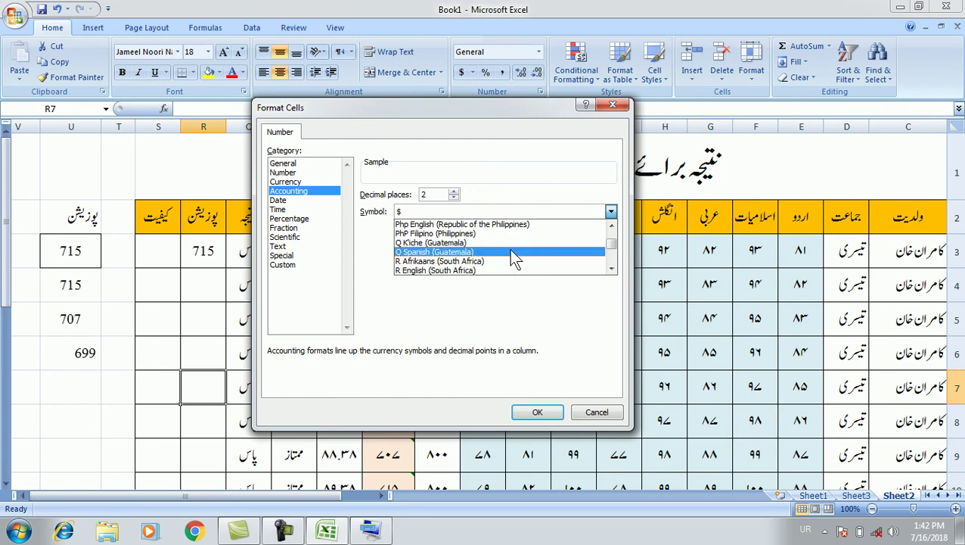
scroll(509, 257, down, 1)
scroll(511, 257, down, 1)
scroll(509, 248, up, 1)
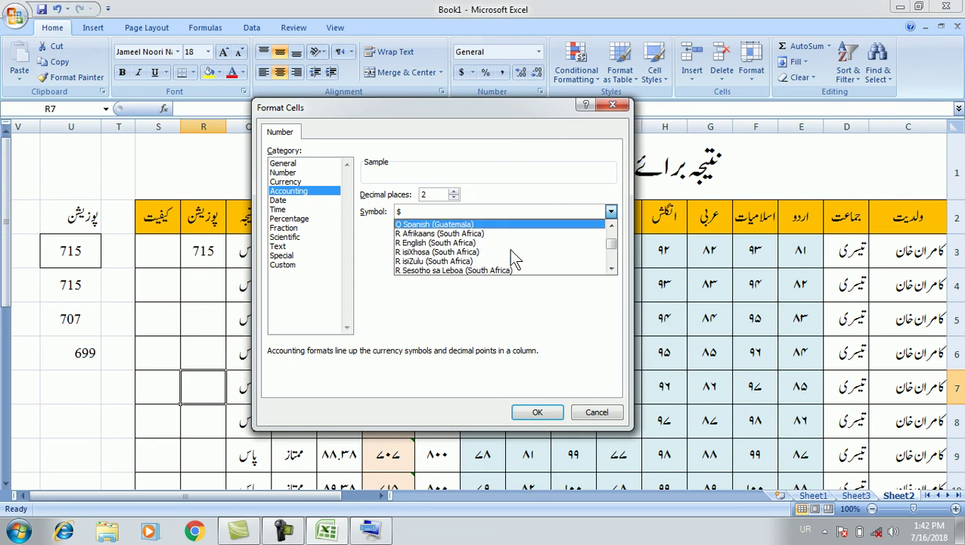
scroll(510, 249, up, 1)
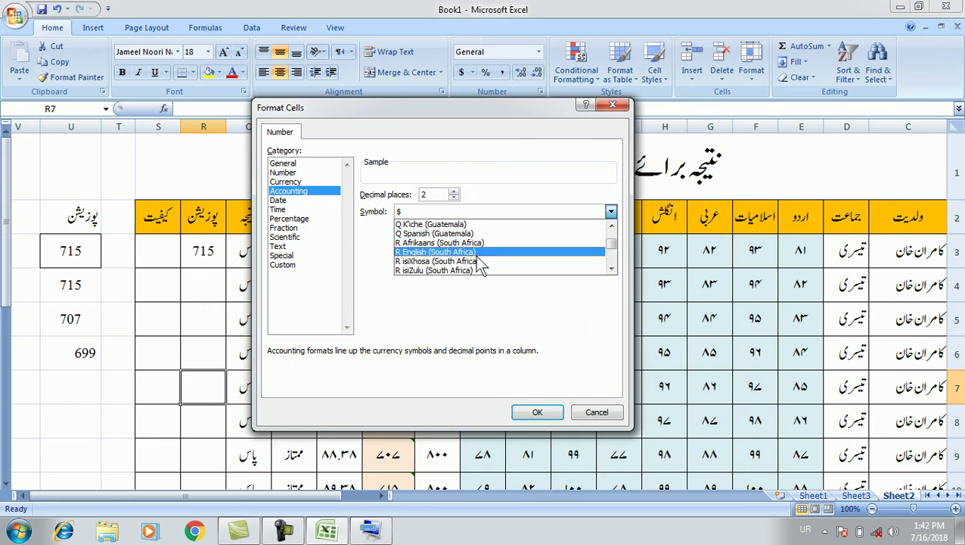
click(499, 303)
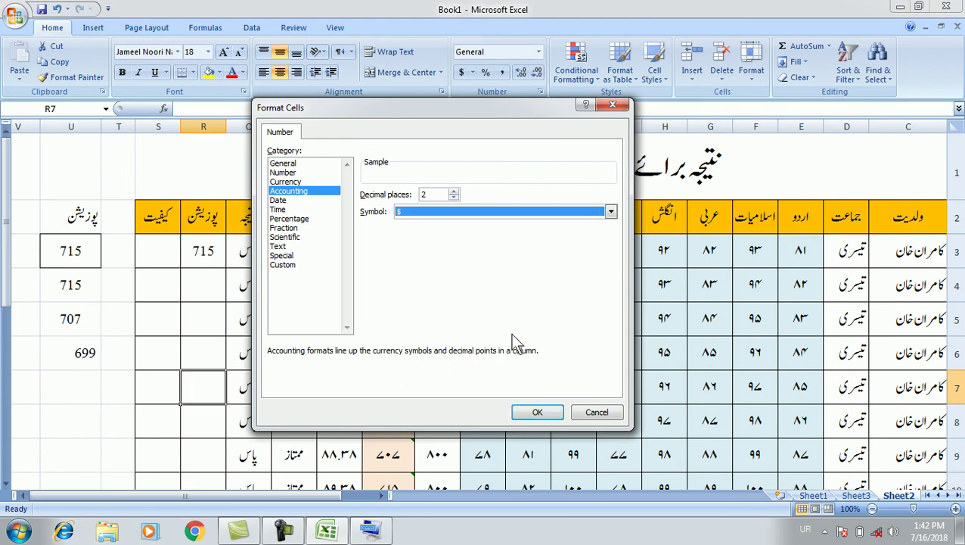
click(594, 414)
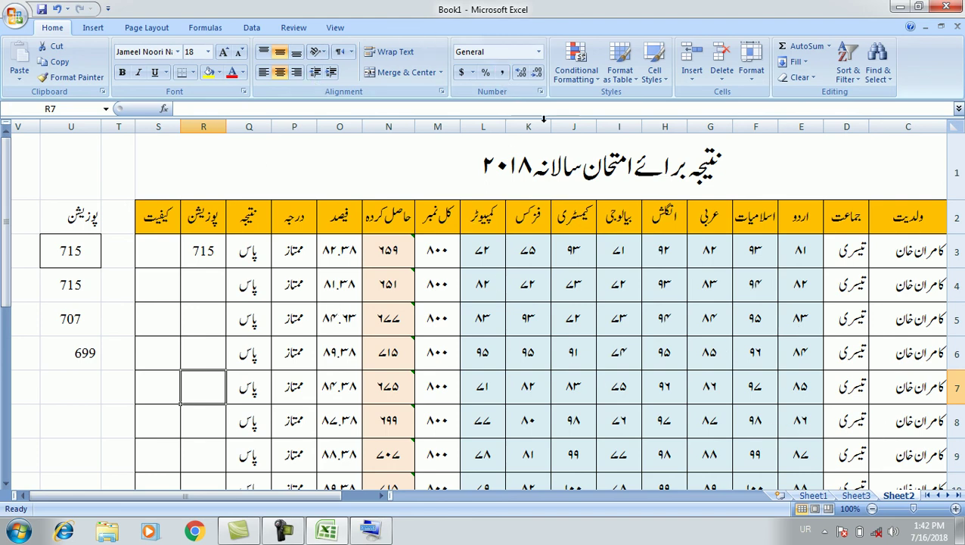
Browse the Conditional Formatting submenus, close them, and bring up the Camtasia recorder controls.
click(594, 77)
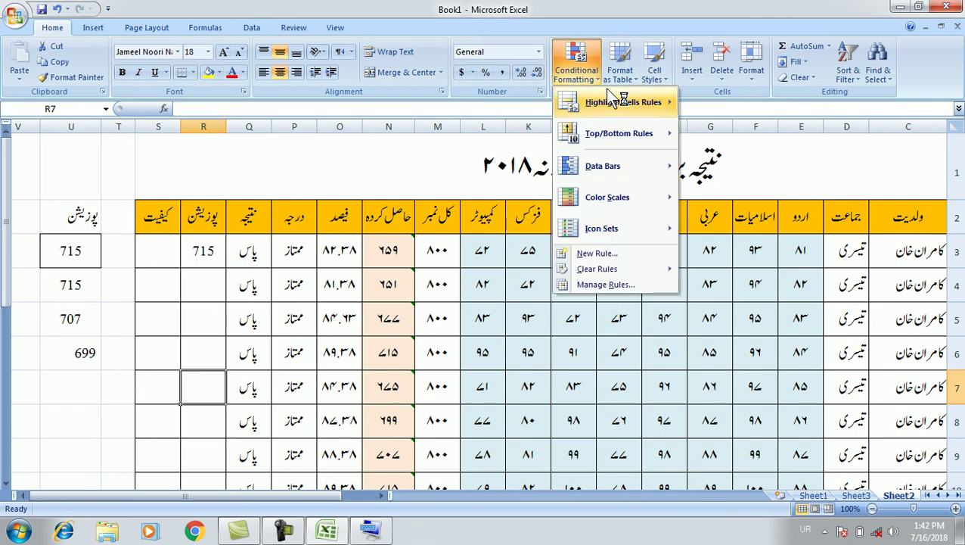
mouse_move(635, 111)
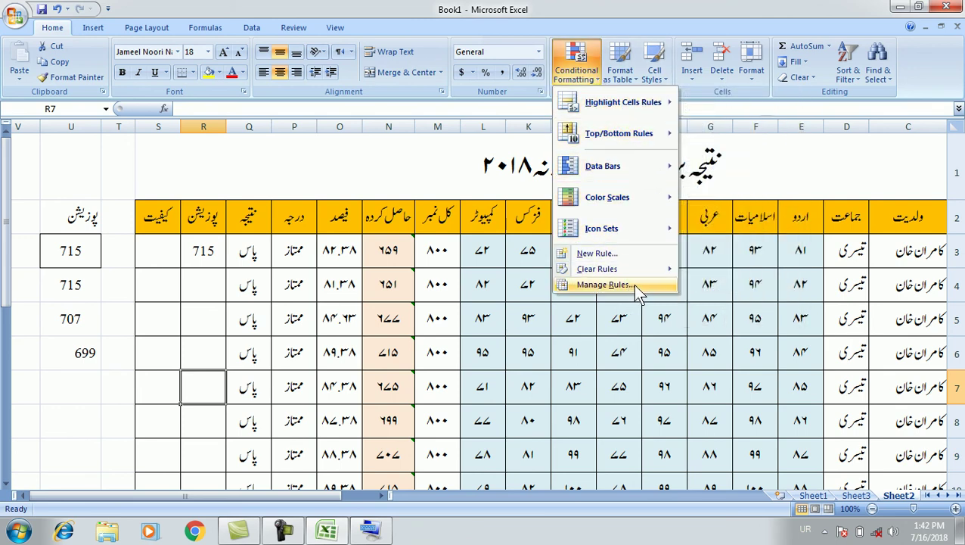
mouse_move(629, 135)
click(647, 9)
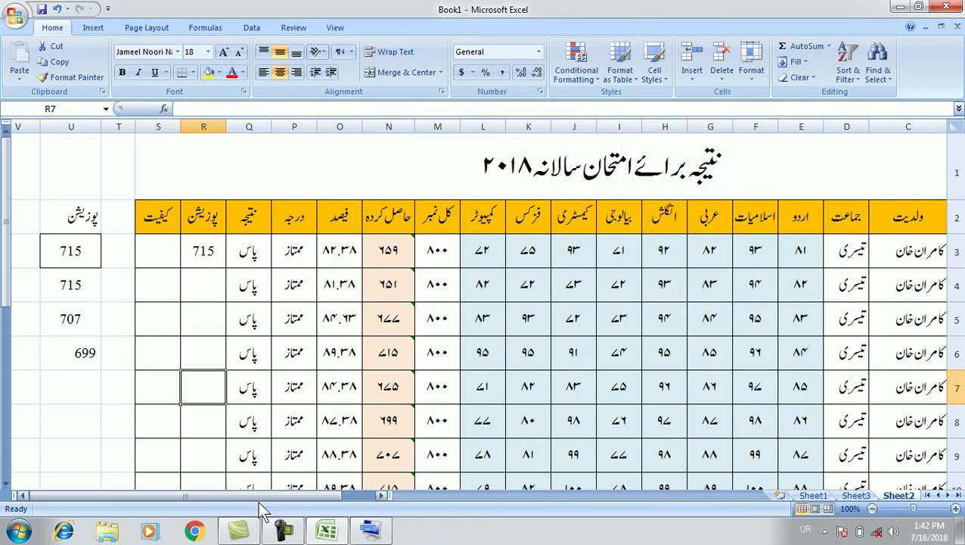
click(285, 528)
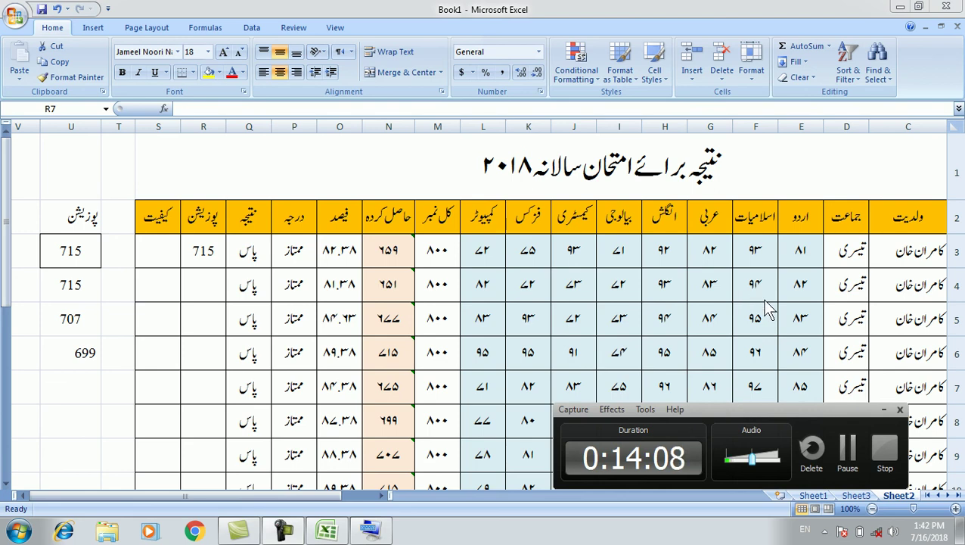